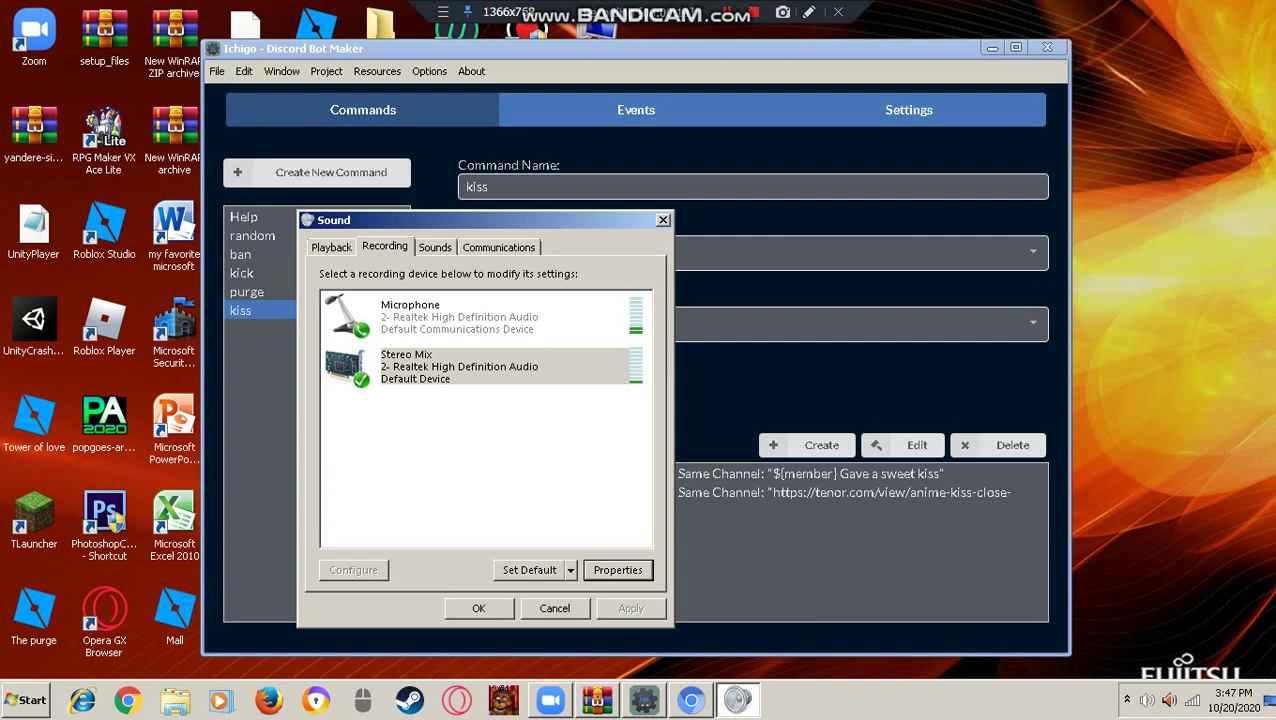
Check the Listen and Levels settings of the Stereo Mix recording device and close the sound settings
left_click(618, 570)
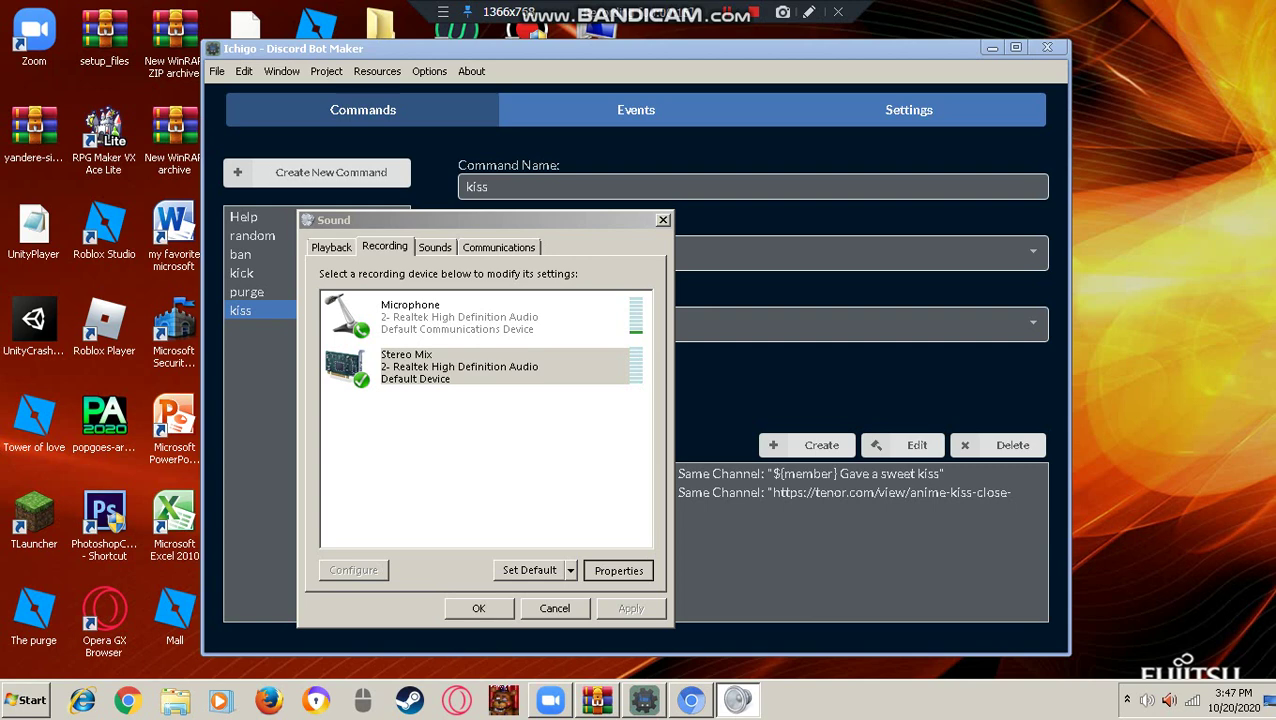
left_click(398, 244)
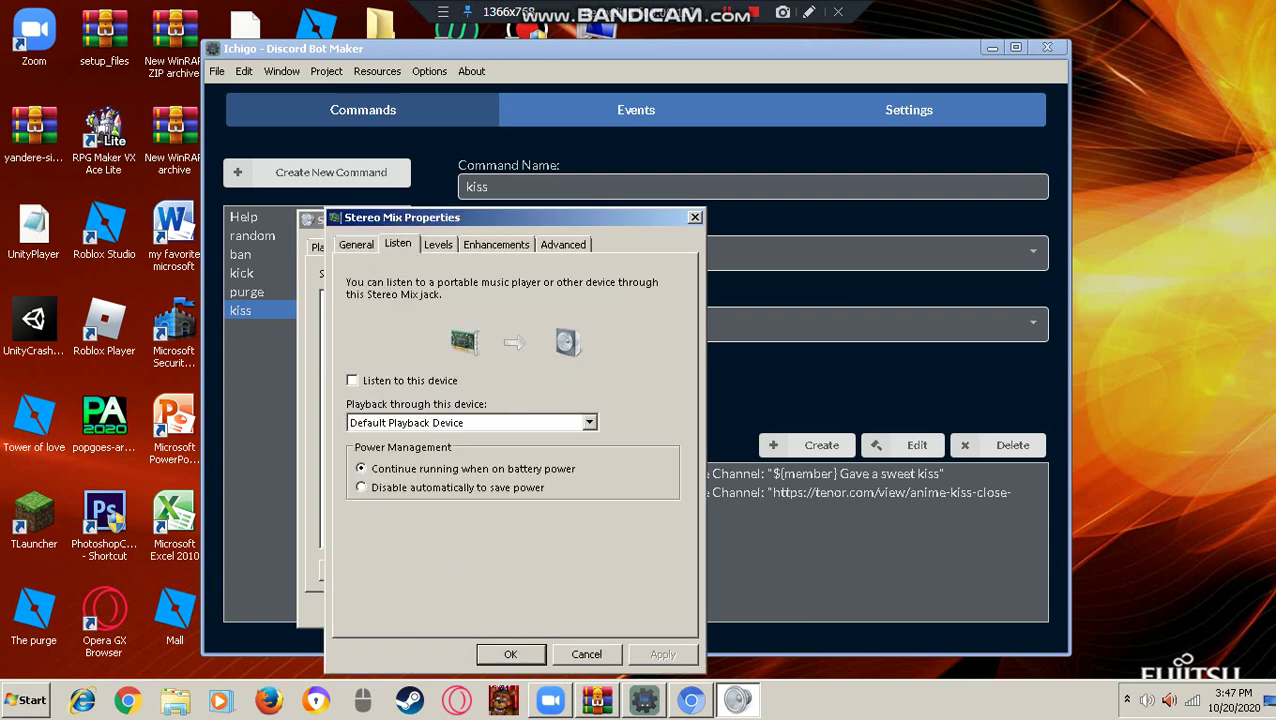
left_click(438, 244)
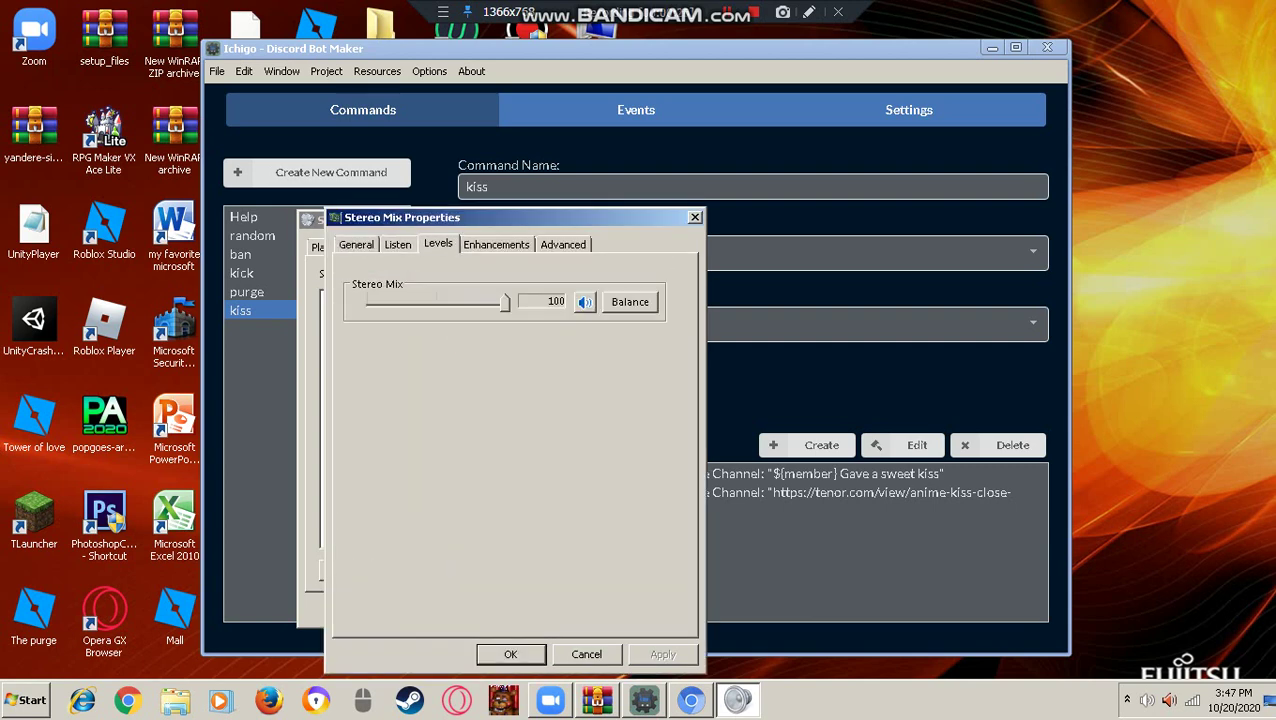
left_click(695, 217)
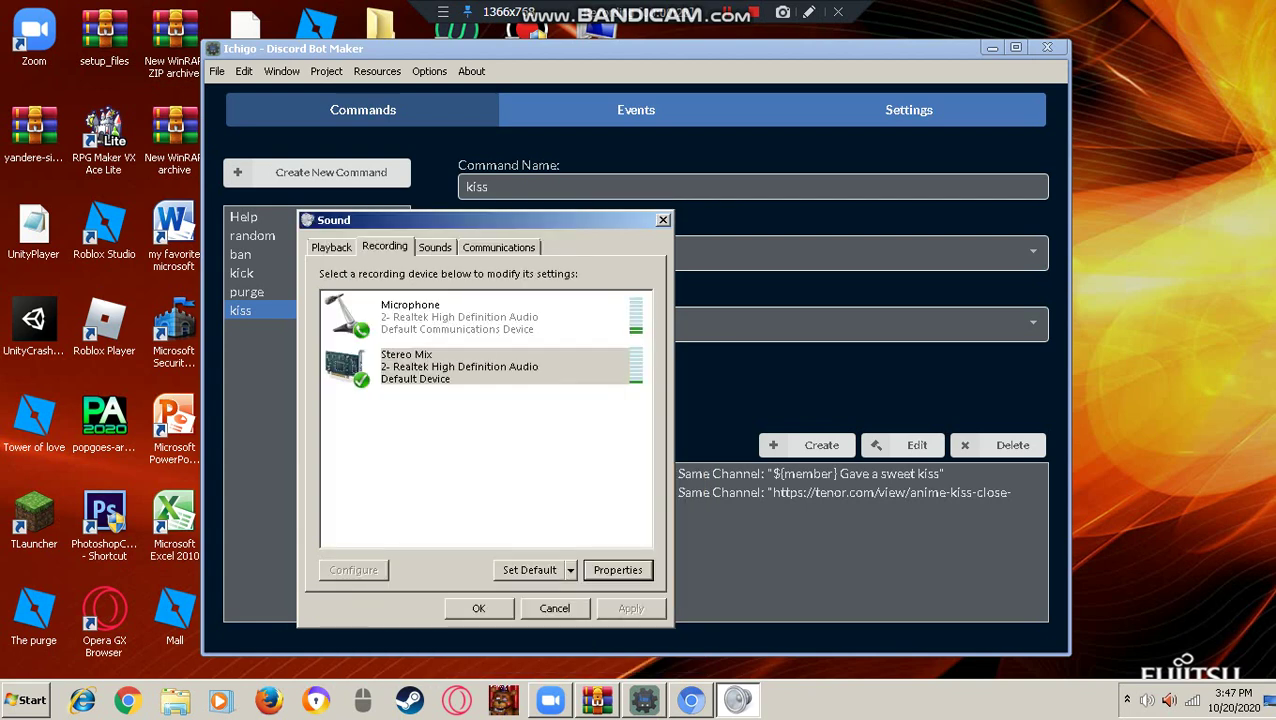
left_click(479, 609)
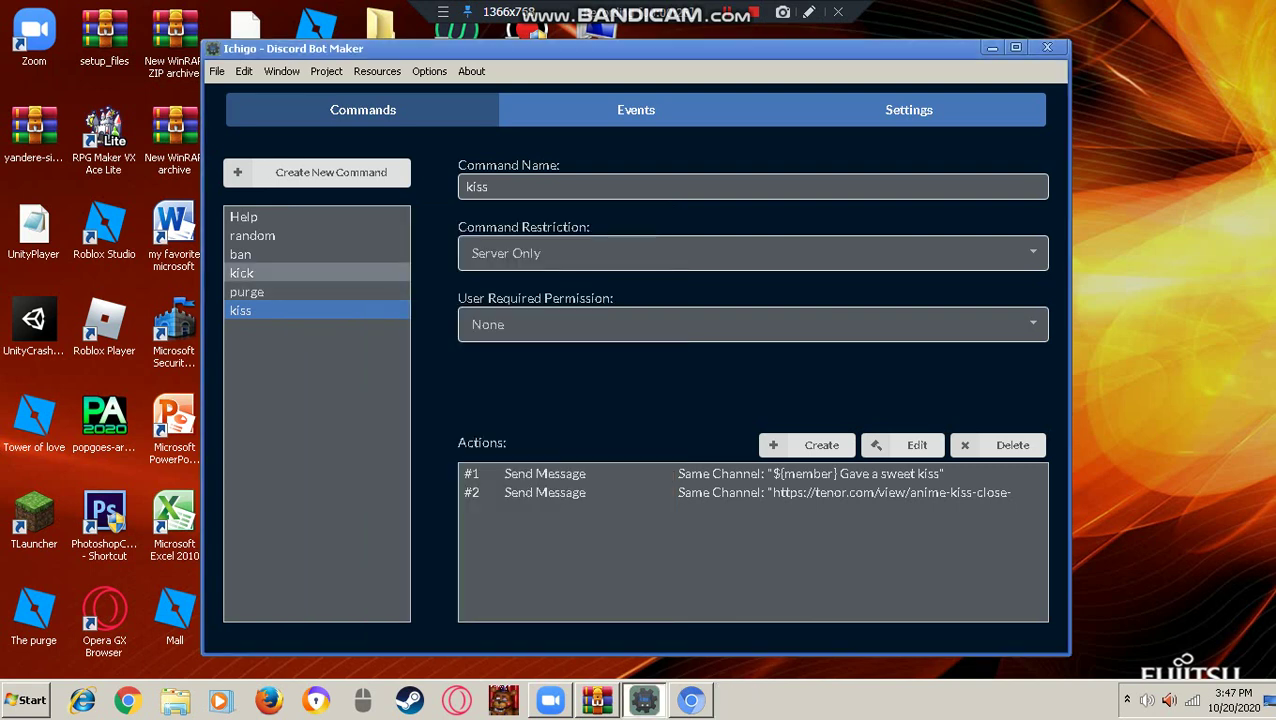
Change the word "Banned" to "kick" in the message sent by the kick command's Send Message action
left_click(316, 273)
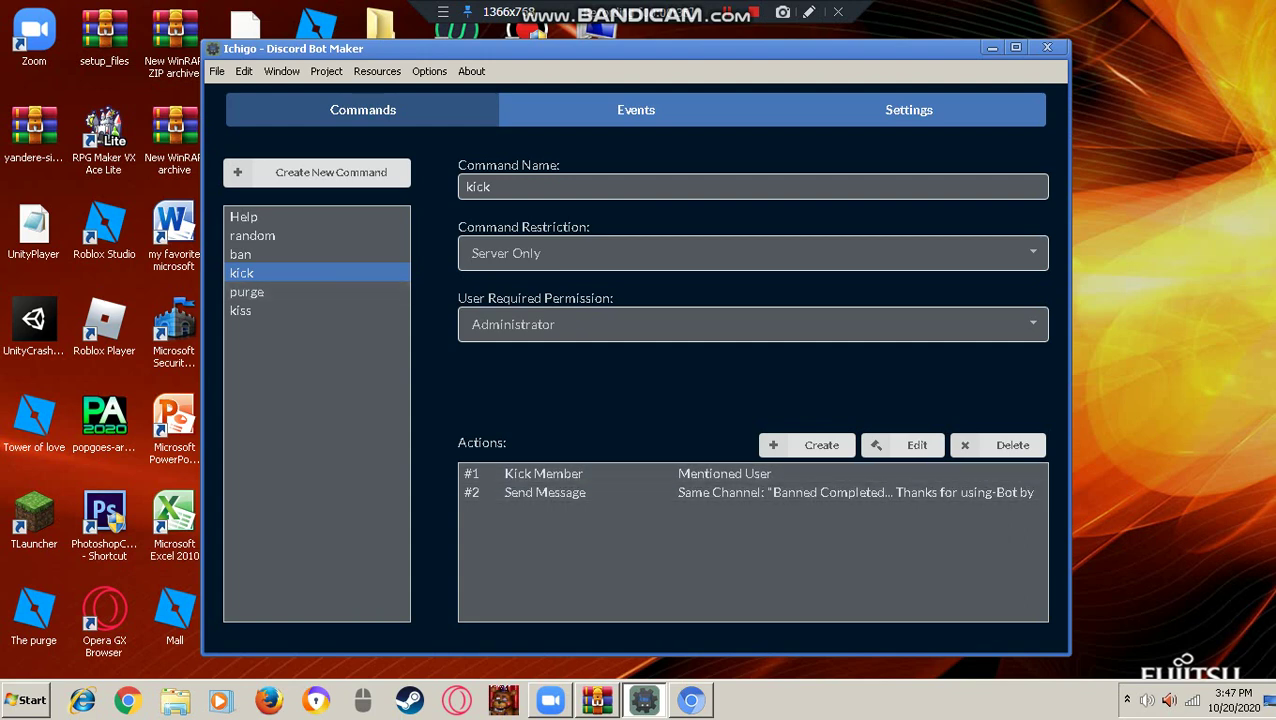
left_click(600, 492)
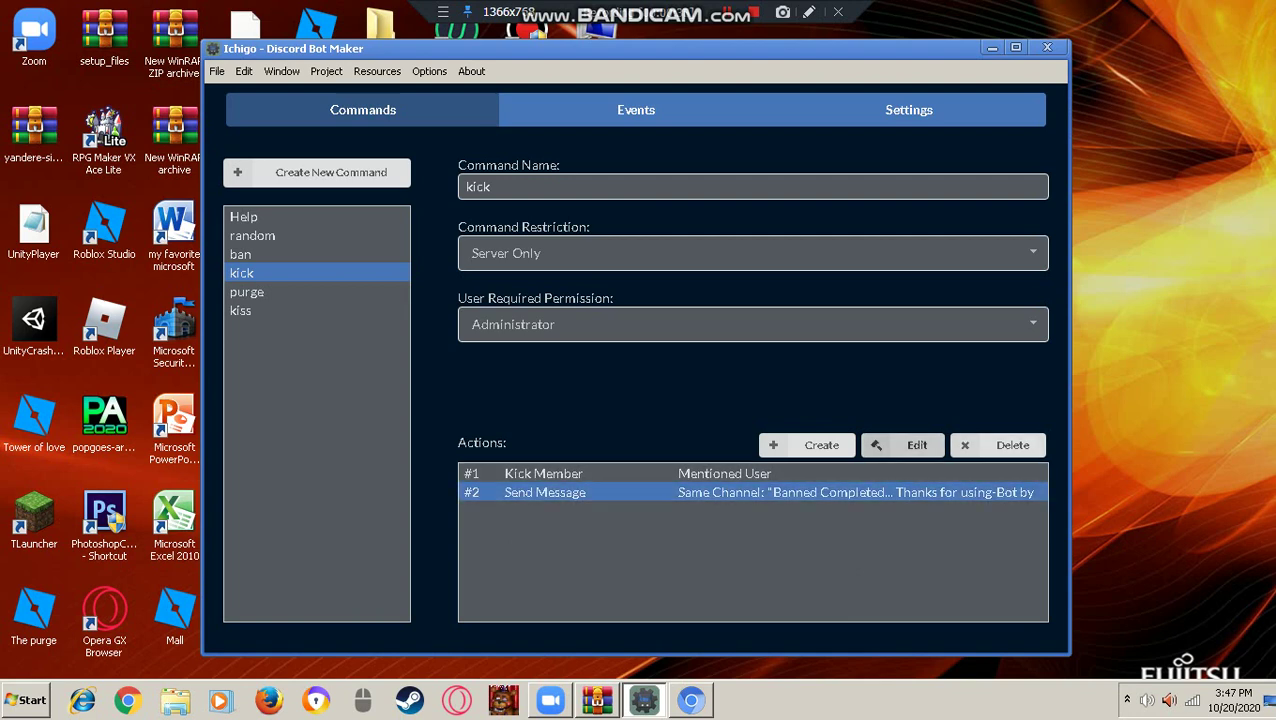
left_click(903, 446)
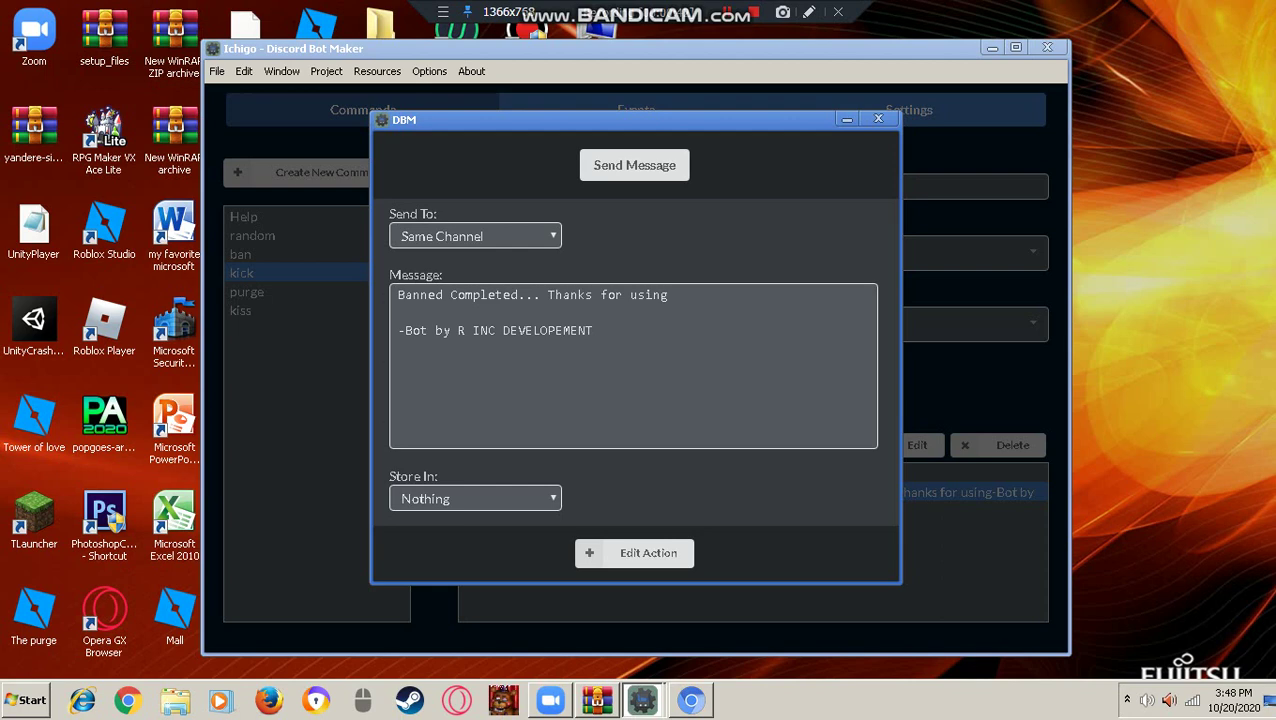
key("BackSpace")
key("BackSpace")
key("BackSpace")
key("BackSpace")
key("BackSpace")
key("BackSpace")
type("ki")
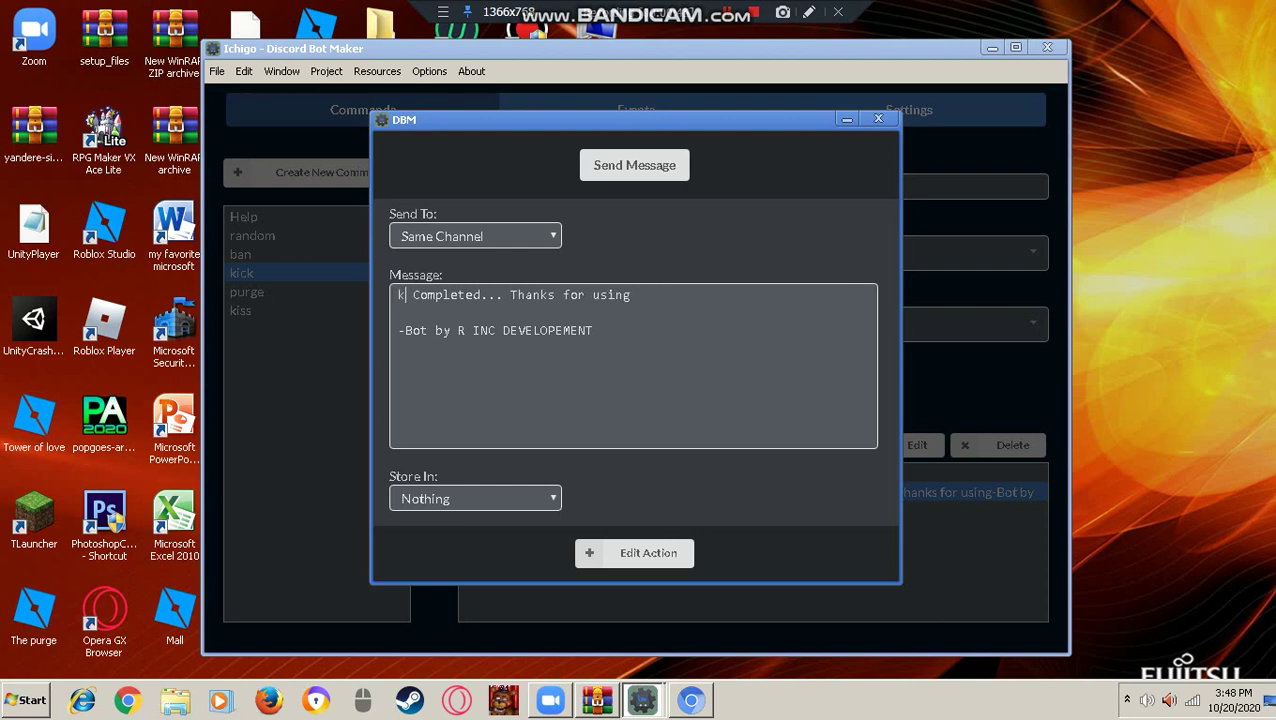
type("cke")
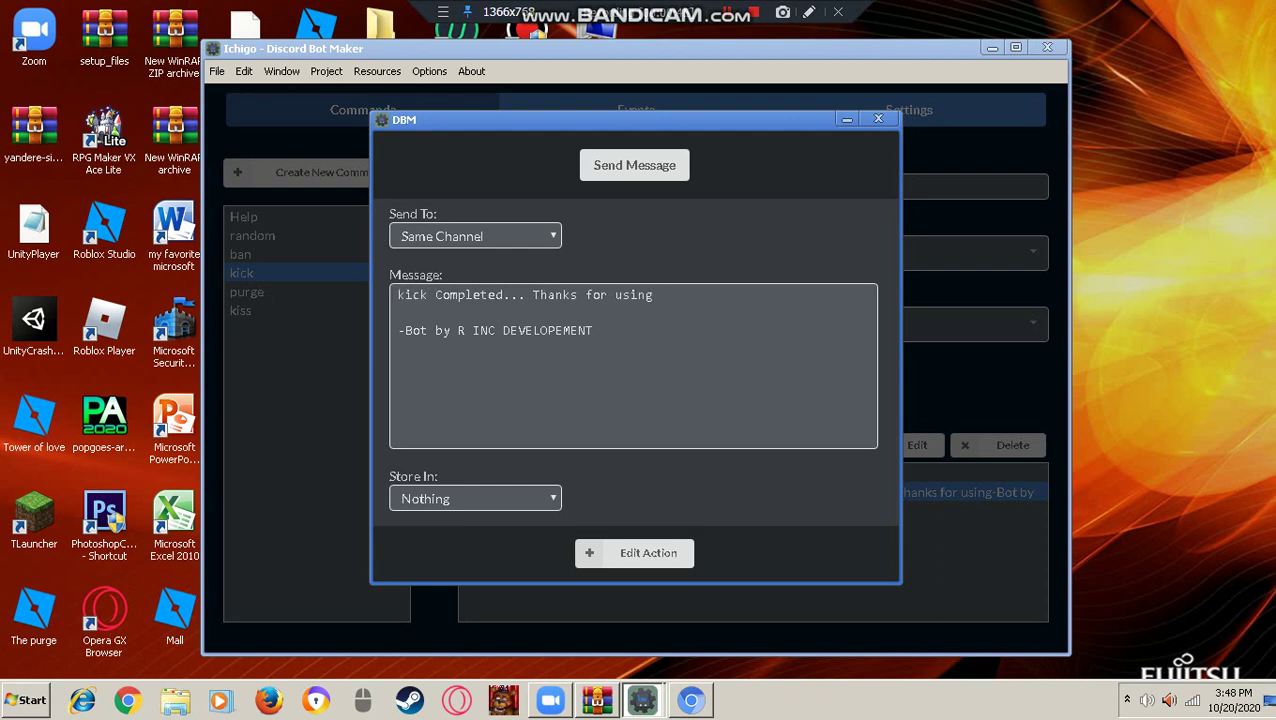
key("BackSpace")
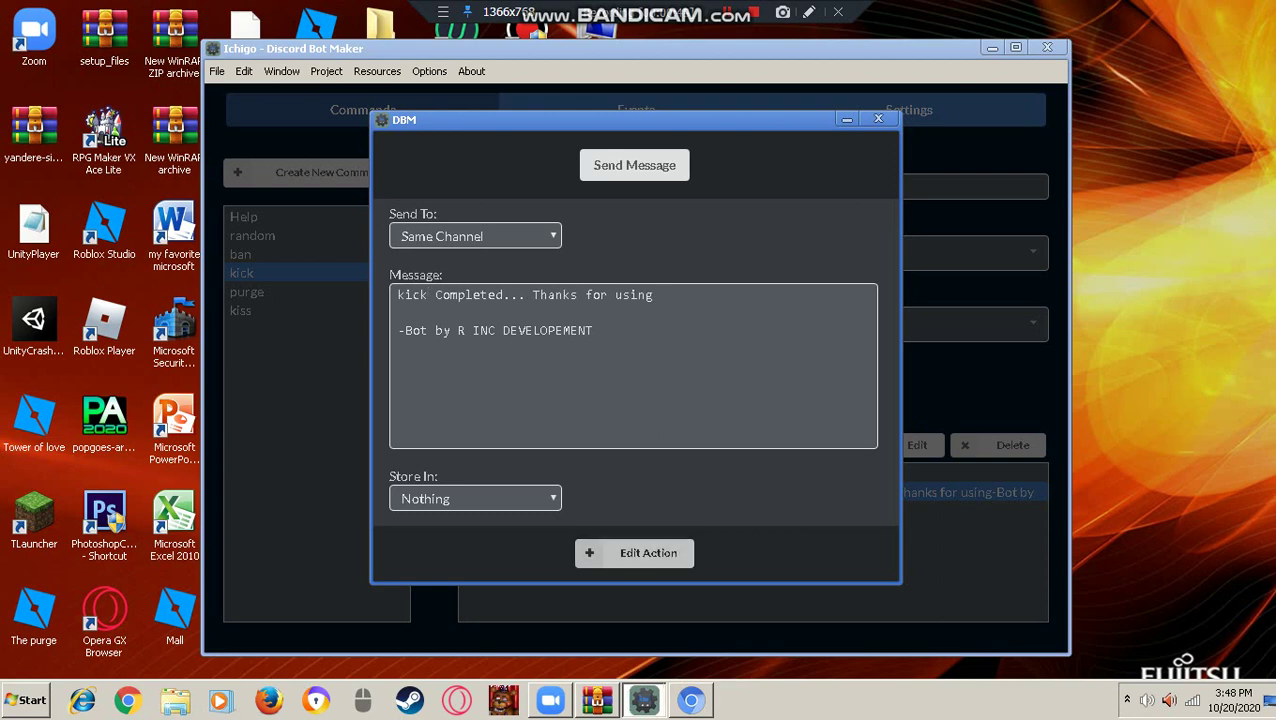
left_click(640, 553)
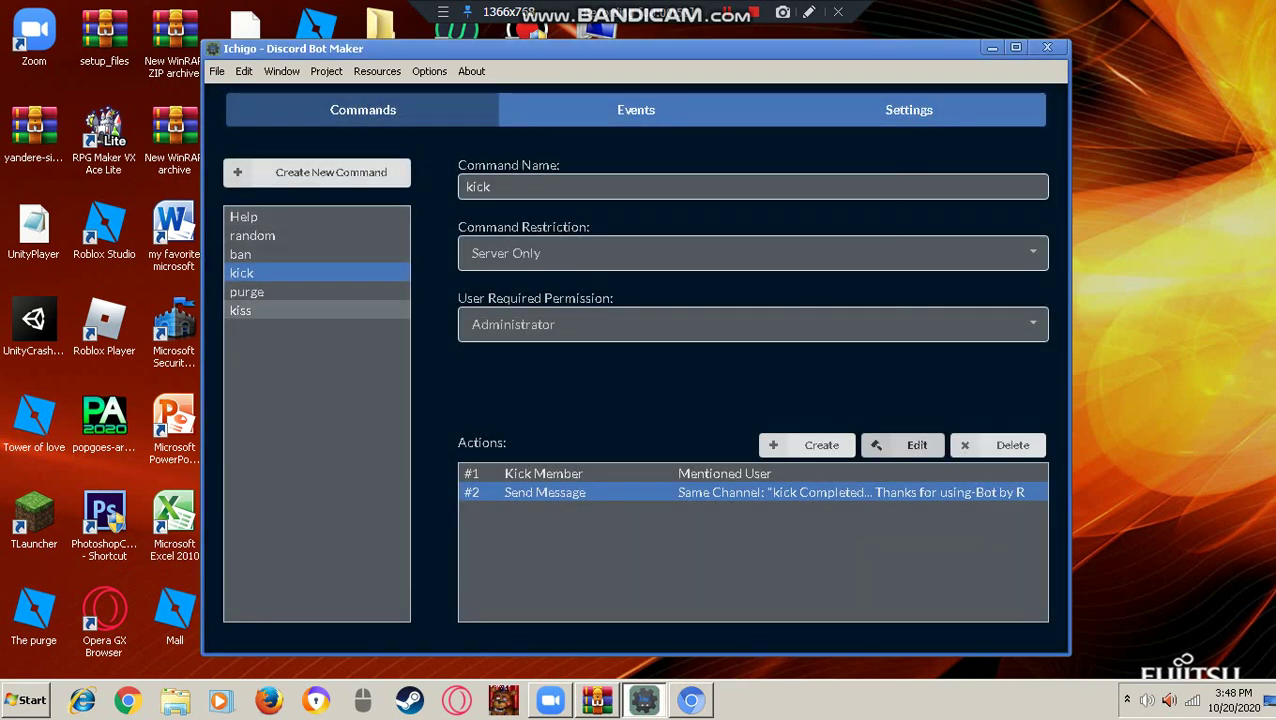
Create a new bot command named "test"
left_click(330, 172)
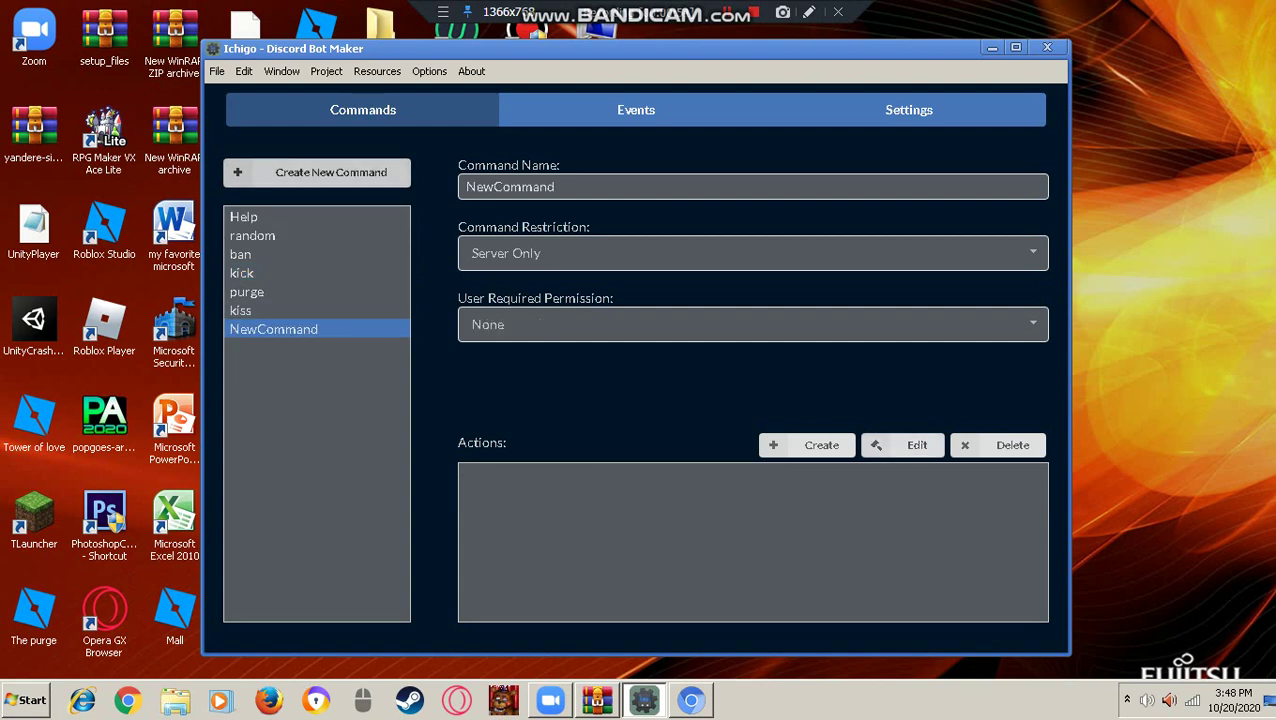
double_click(512, 187)
key("BackSpace")
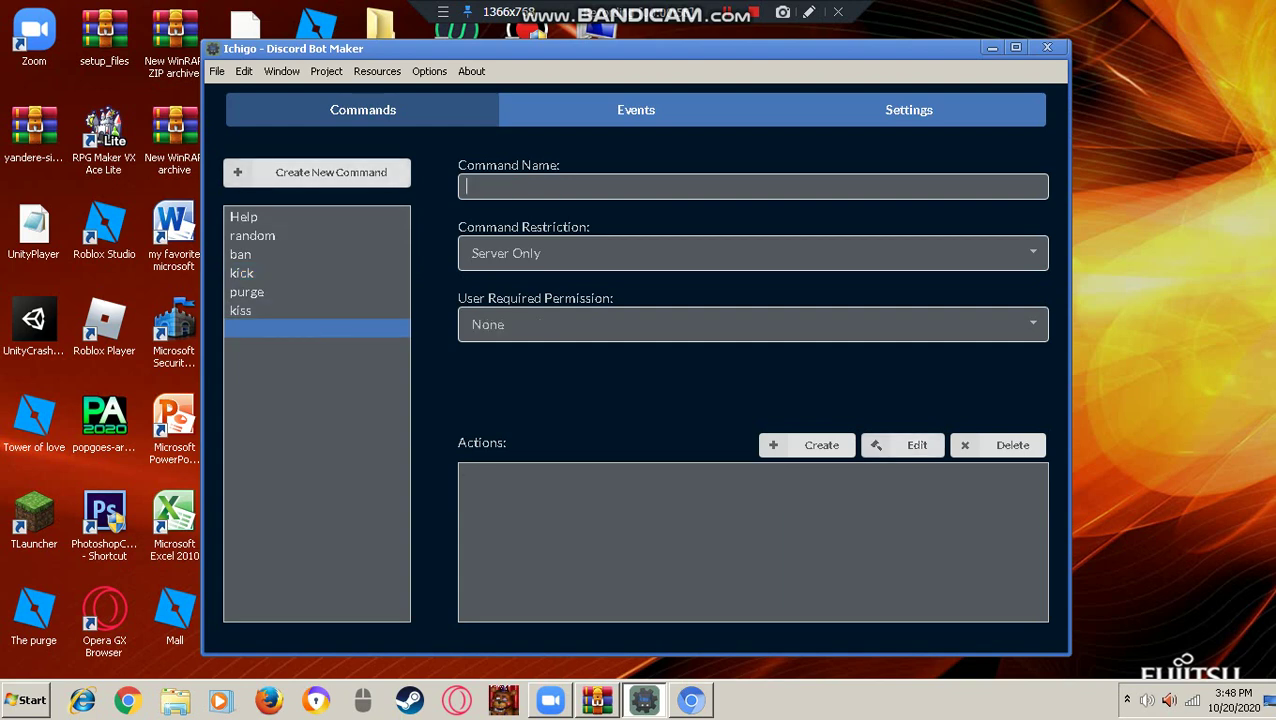
type("test")
Set the test command's required user permission to Administrator
left_click(753, 324)
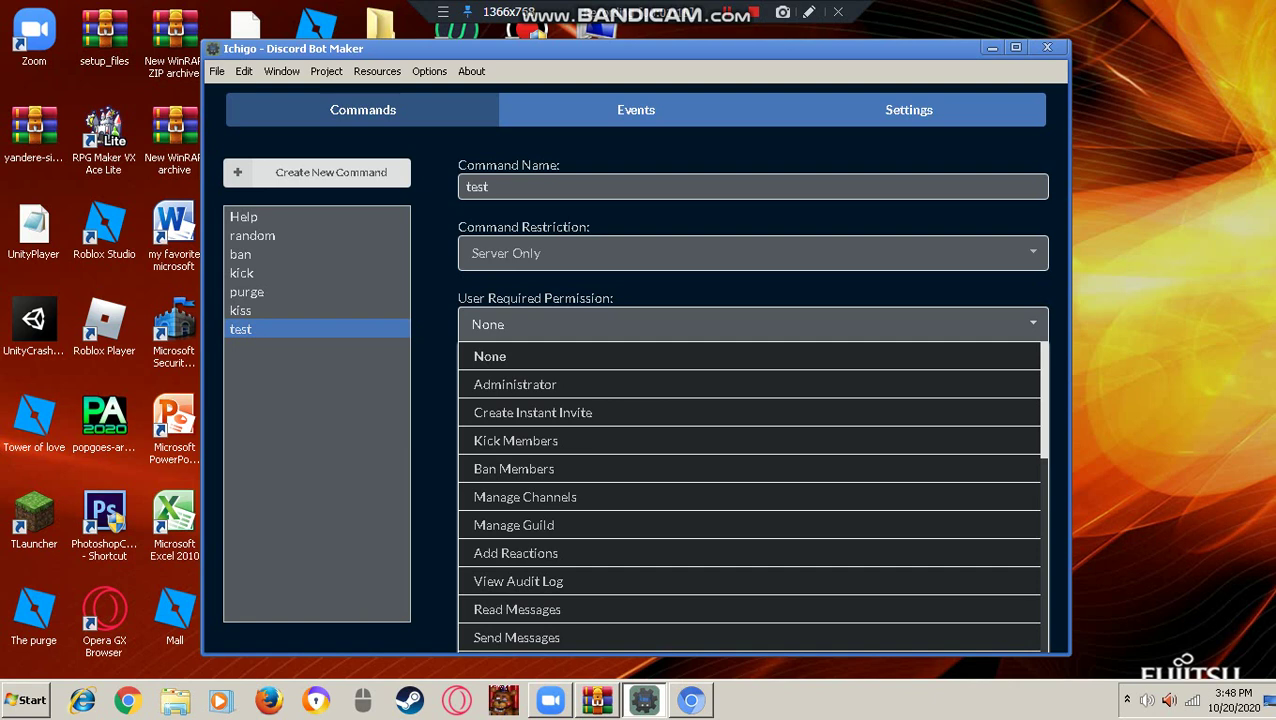
key("Escape")
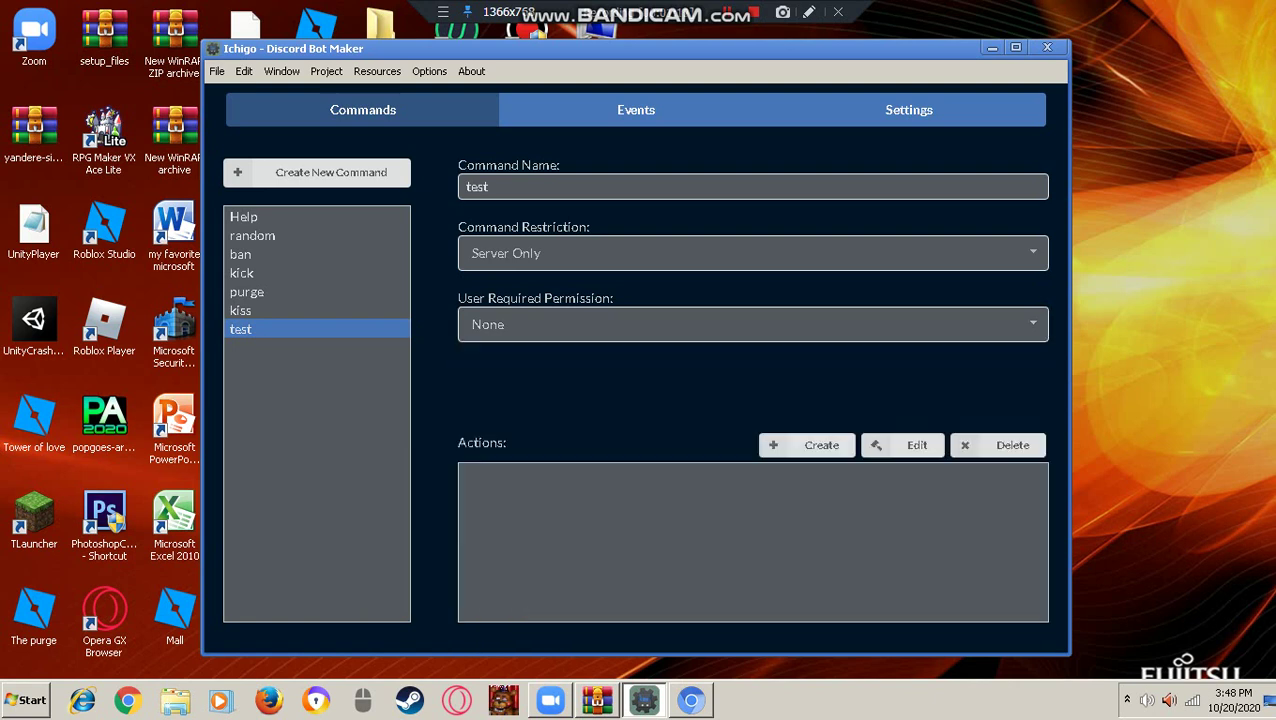
left_click(753, 324)
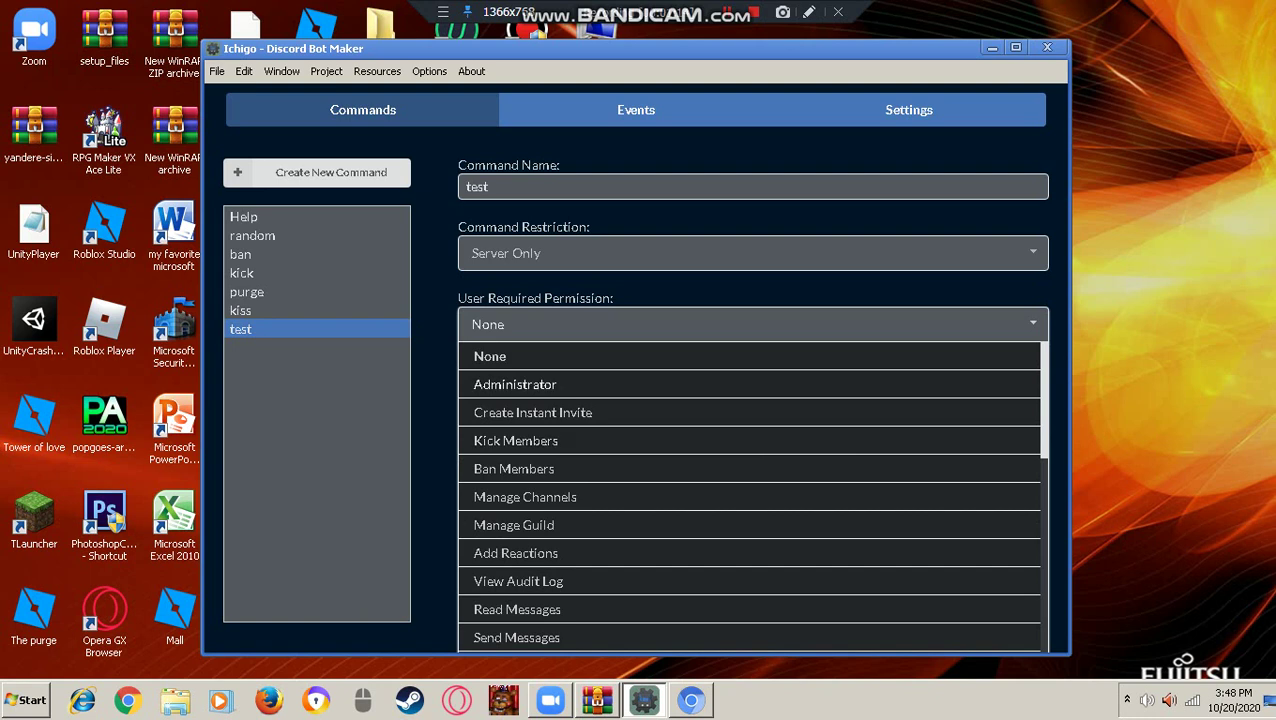
scroll(749, 496, "down", 7)
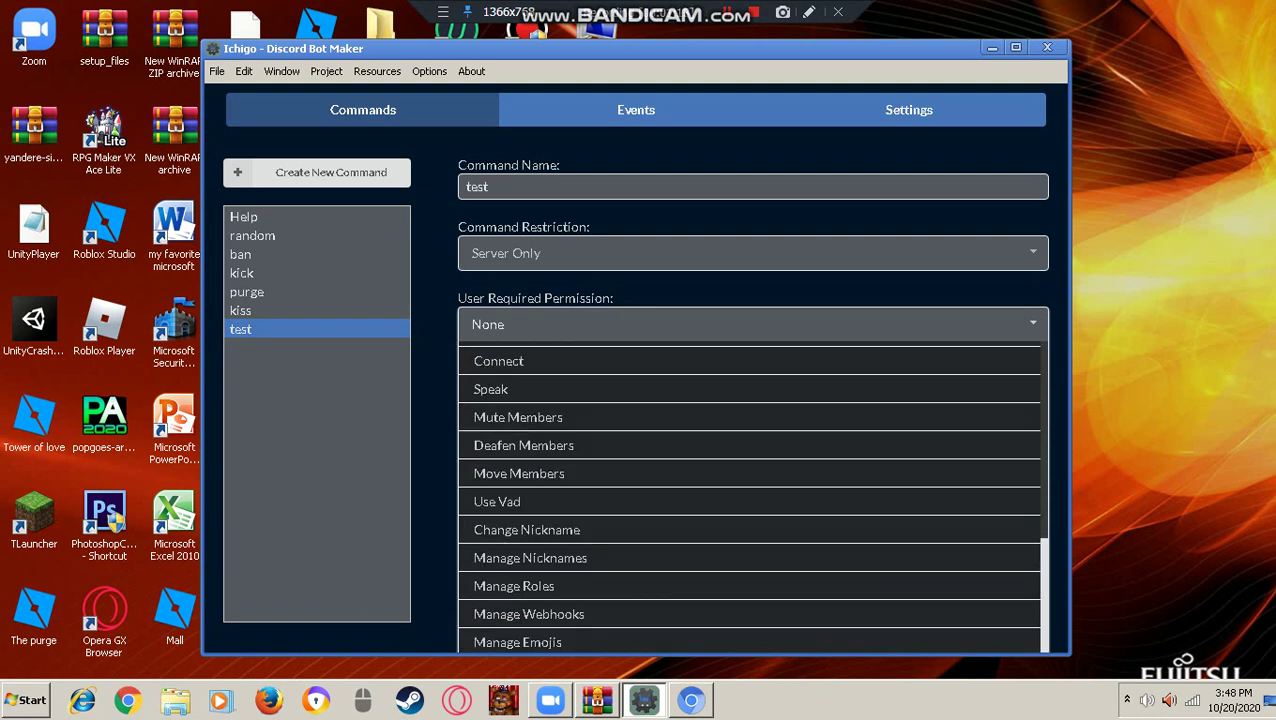
scroll(749, 496, "up", 7)
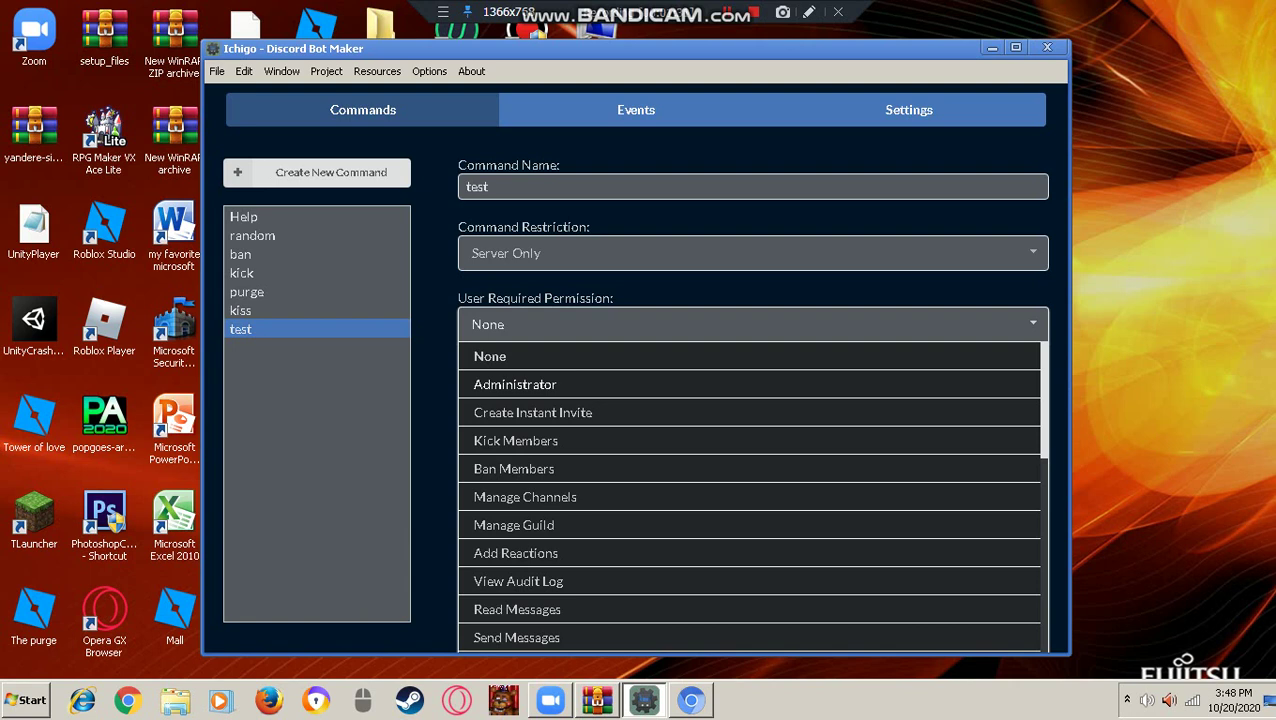
left_click(515, 384)
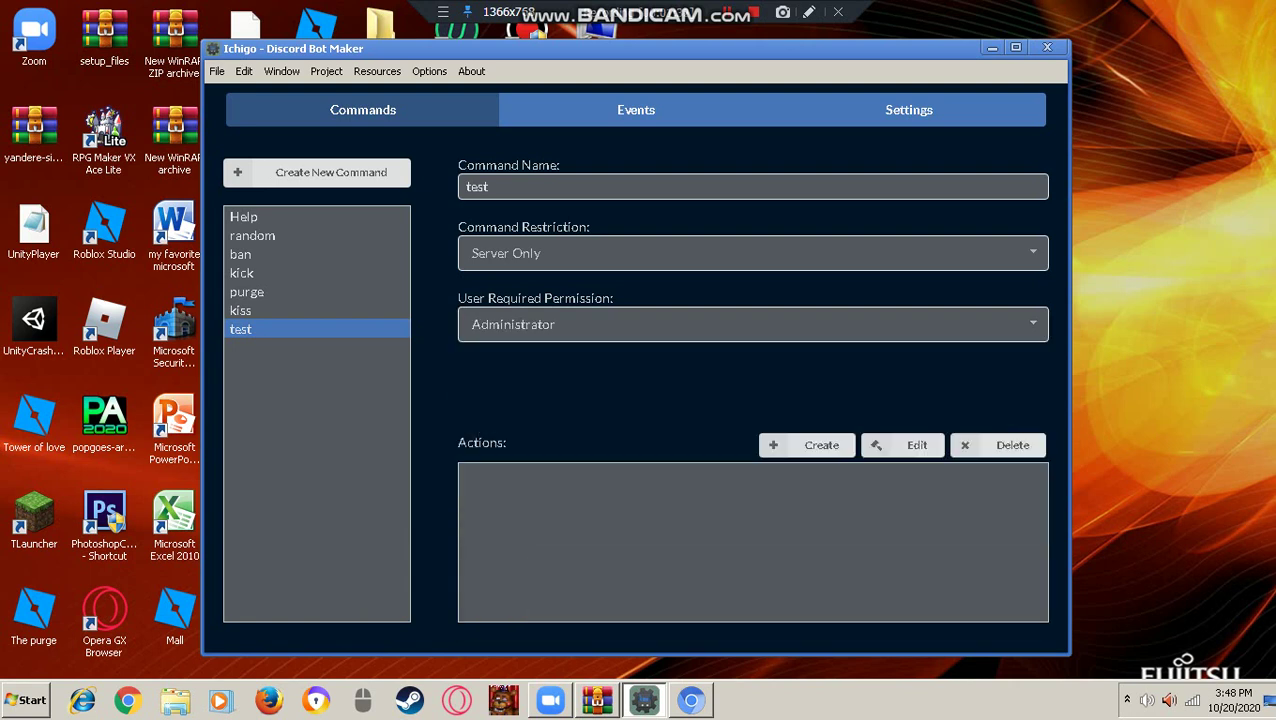
left_click(753, 324)
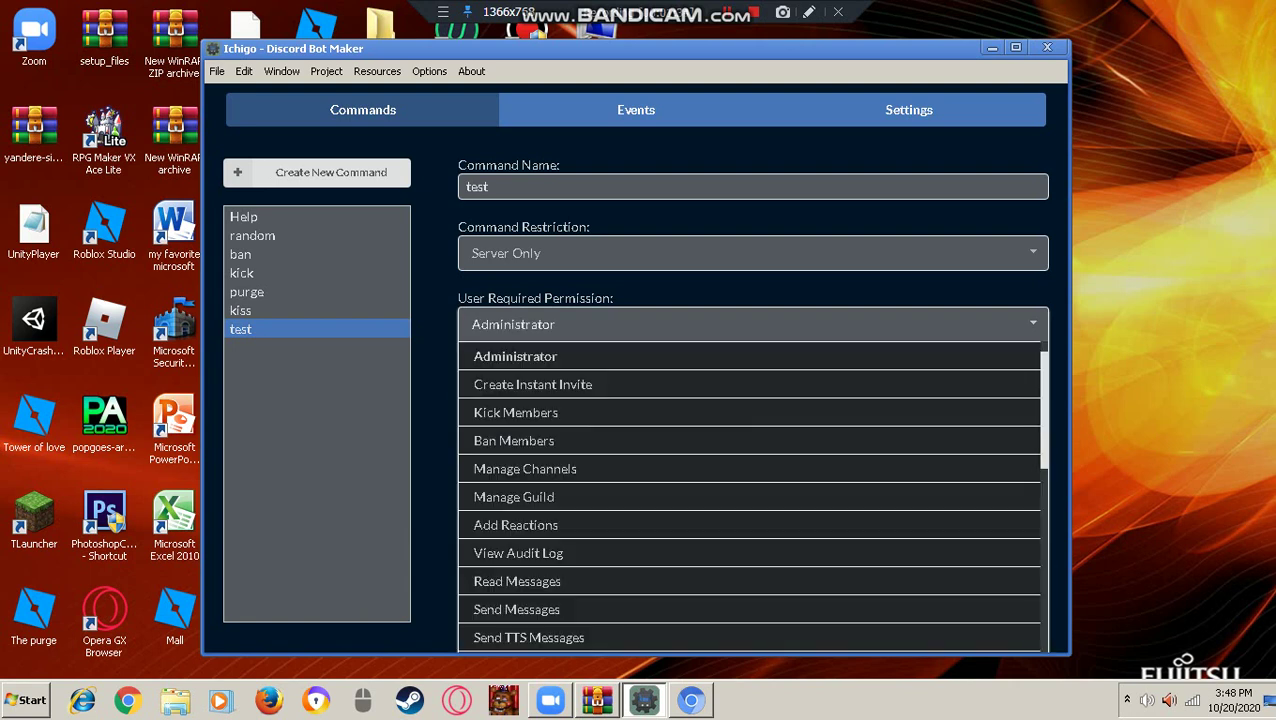
left_click(513, 353)
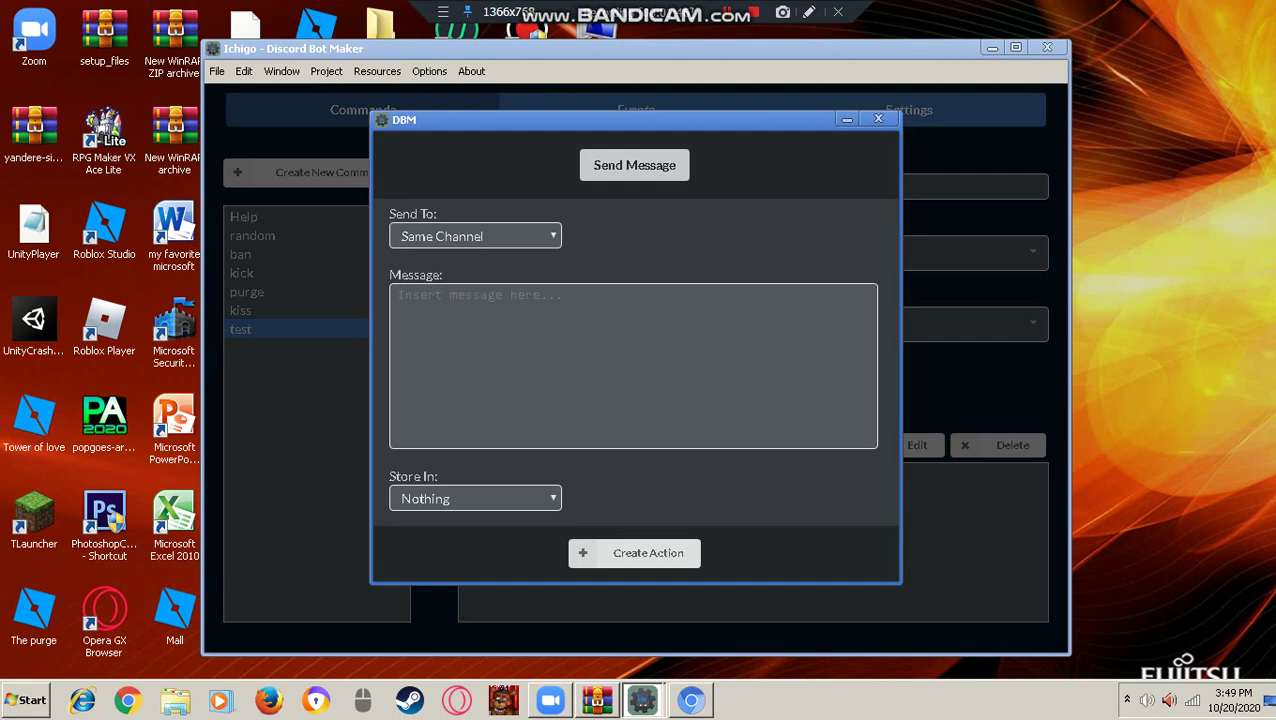
left_click(398, 294)
type("isdbai")
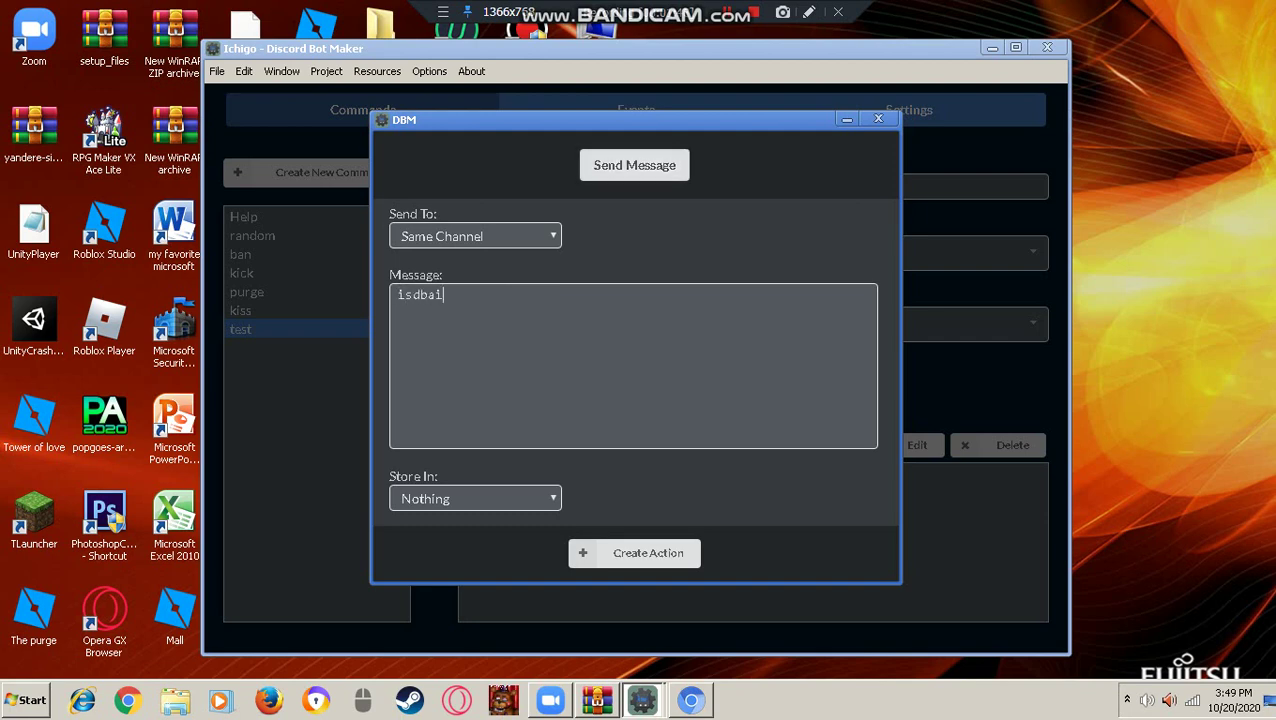
key("BackSpace")
key("BackSpace")
key("BackSpace")
key("BackSpace")
key("BackSpace")
Change the new action's type to Kick Member from the Member Control category, with Mentioned User as the member
left_click(634, 165)
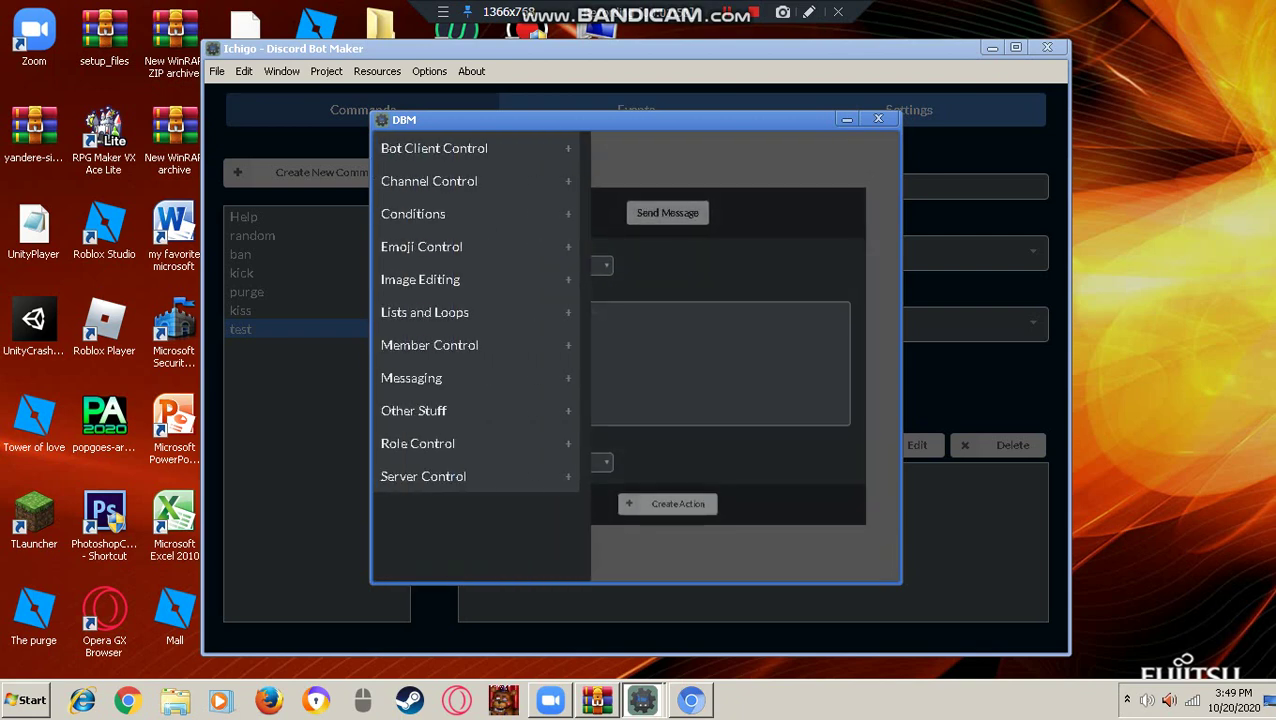
left_click(429, 345)
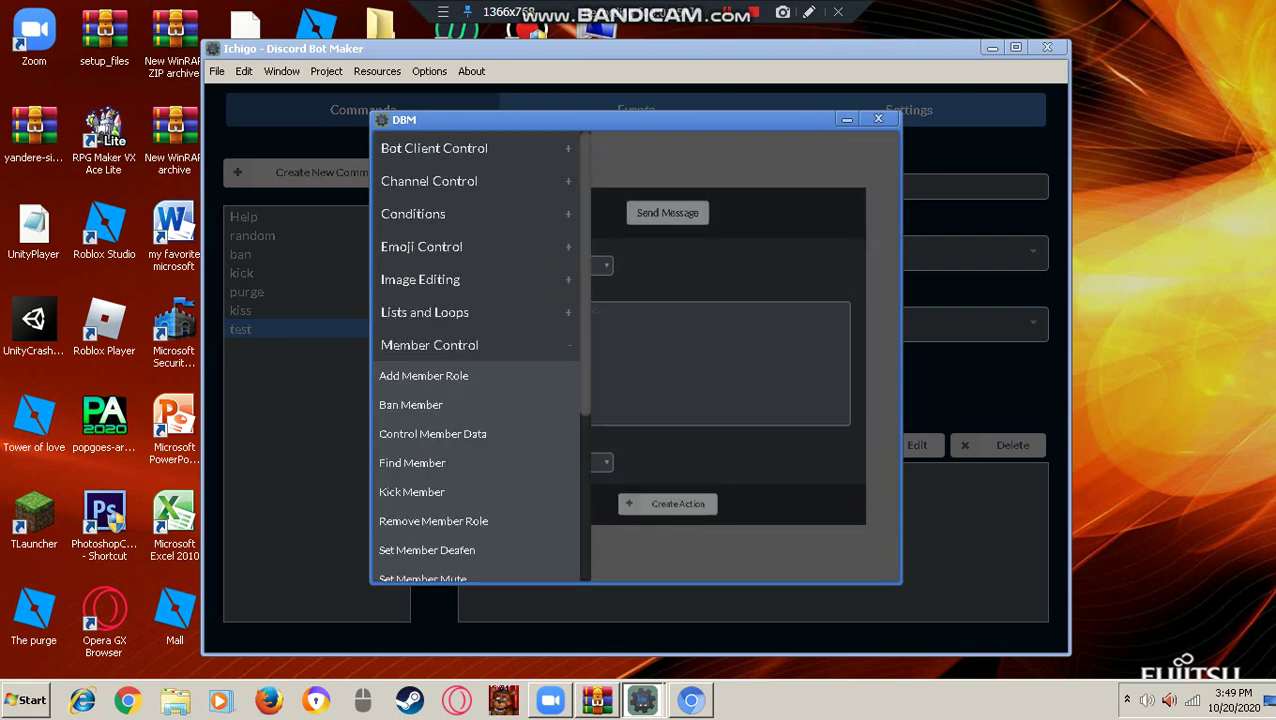
left_click(411, 328)
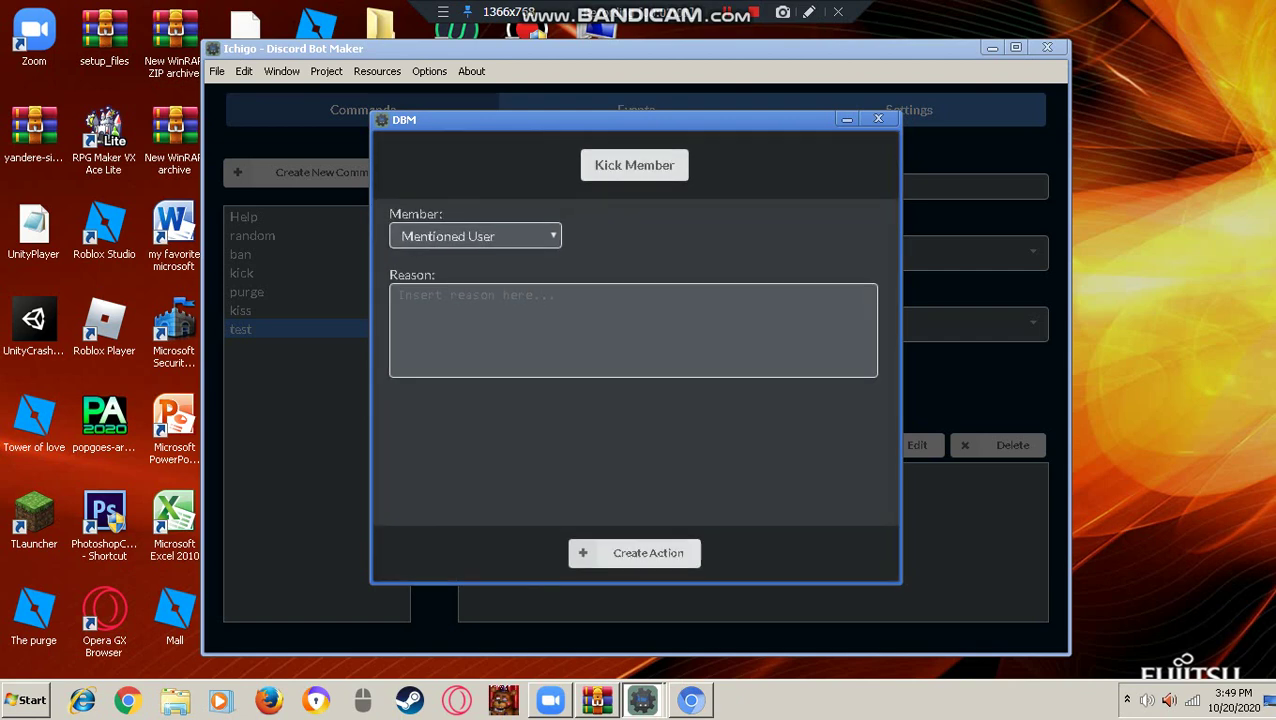
left_click_drag(562, 214, 436, 276)
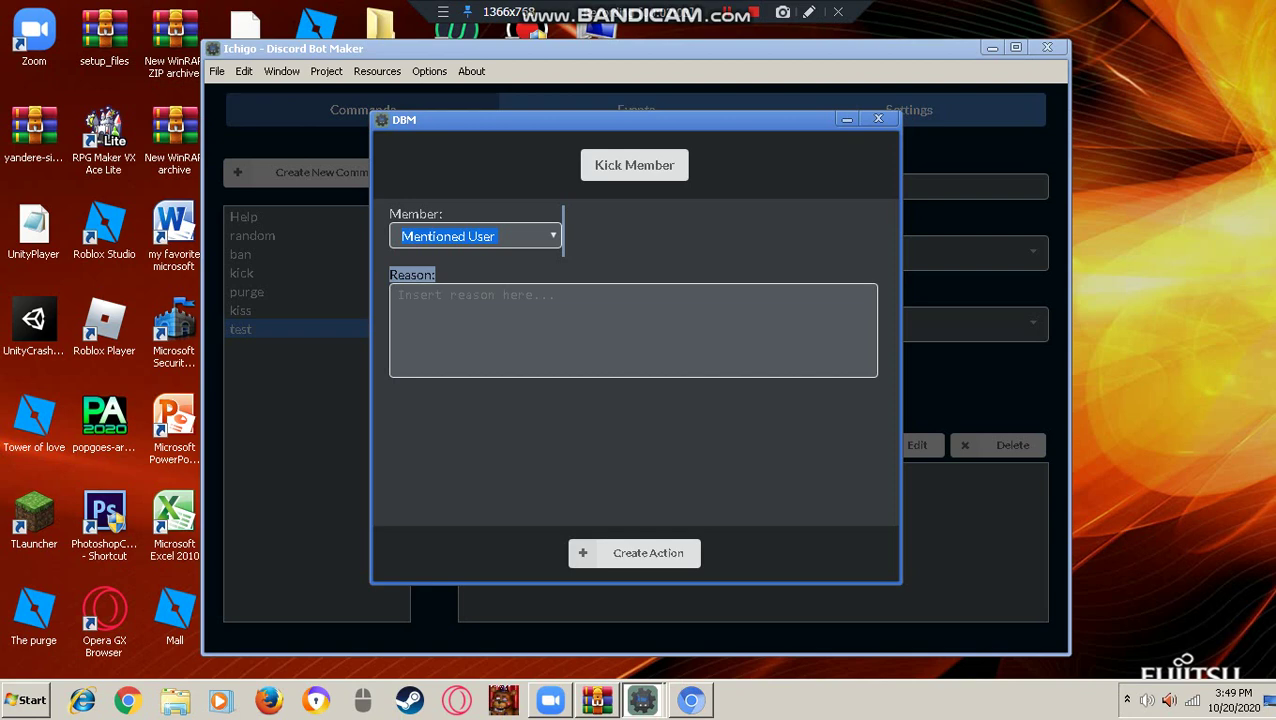
left_click(475, 236)
left_click(475, 236)
left_click(475, 236)
left_click(475, 236)
left_click(475, 236)
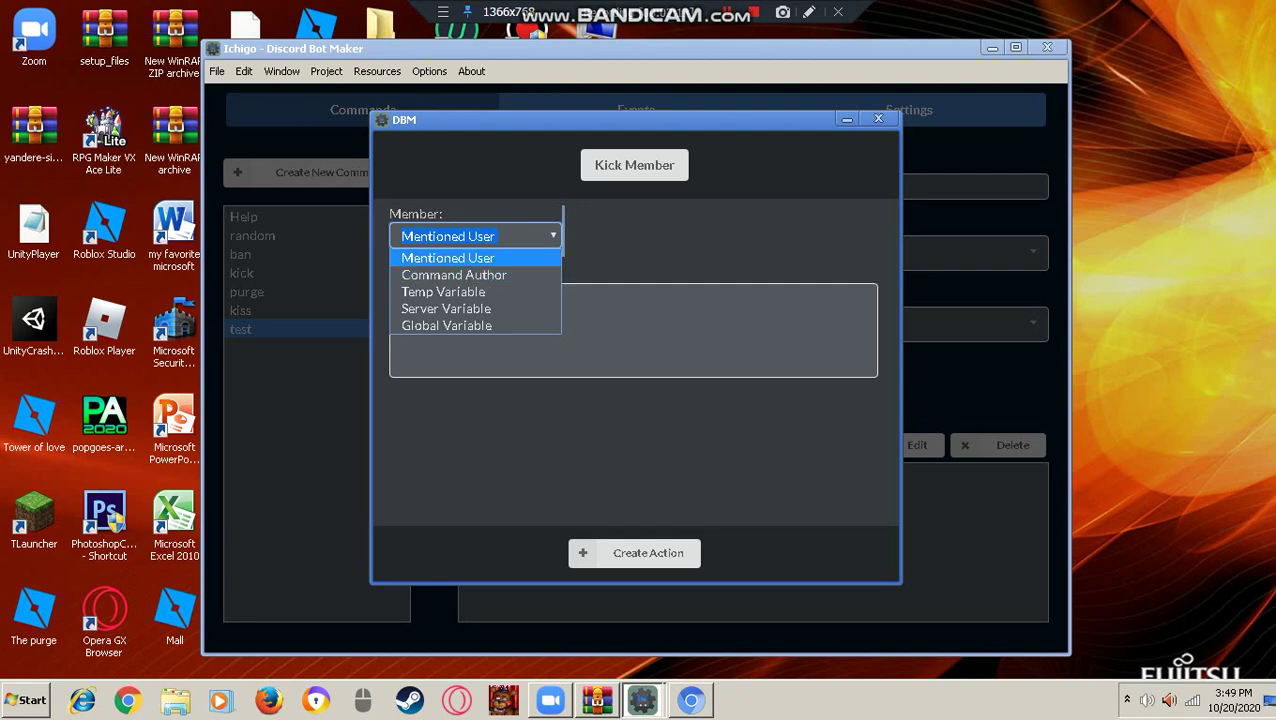
key("Return")
key("Tab")
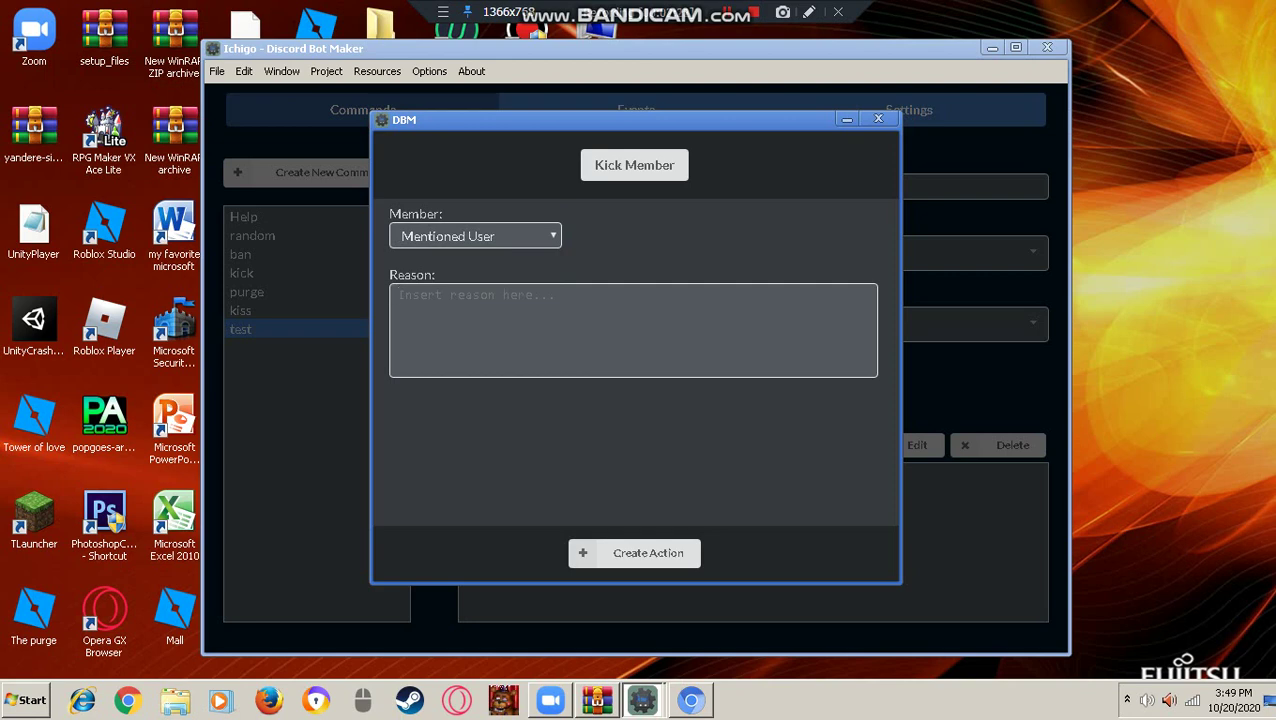
type("asdasdas")
key("BackSpace")
key("BackSpace")
key("BackSpace")
key("BackSpace")
key("BackSpace")
key("BackSpace")
key("BackSpace")
key("BackSpace")
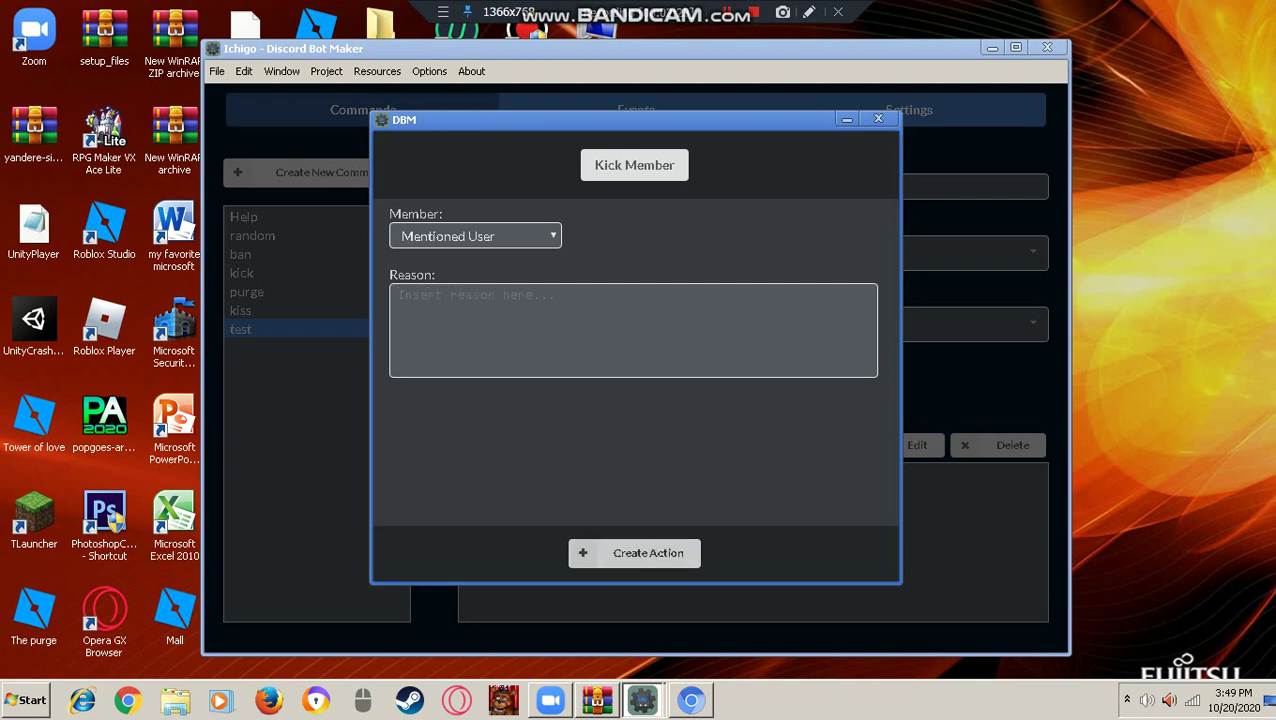
Add the Kick Member action to the test command with the reason left empty
left_click(634, 553)
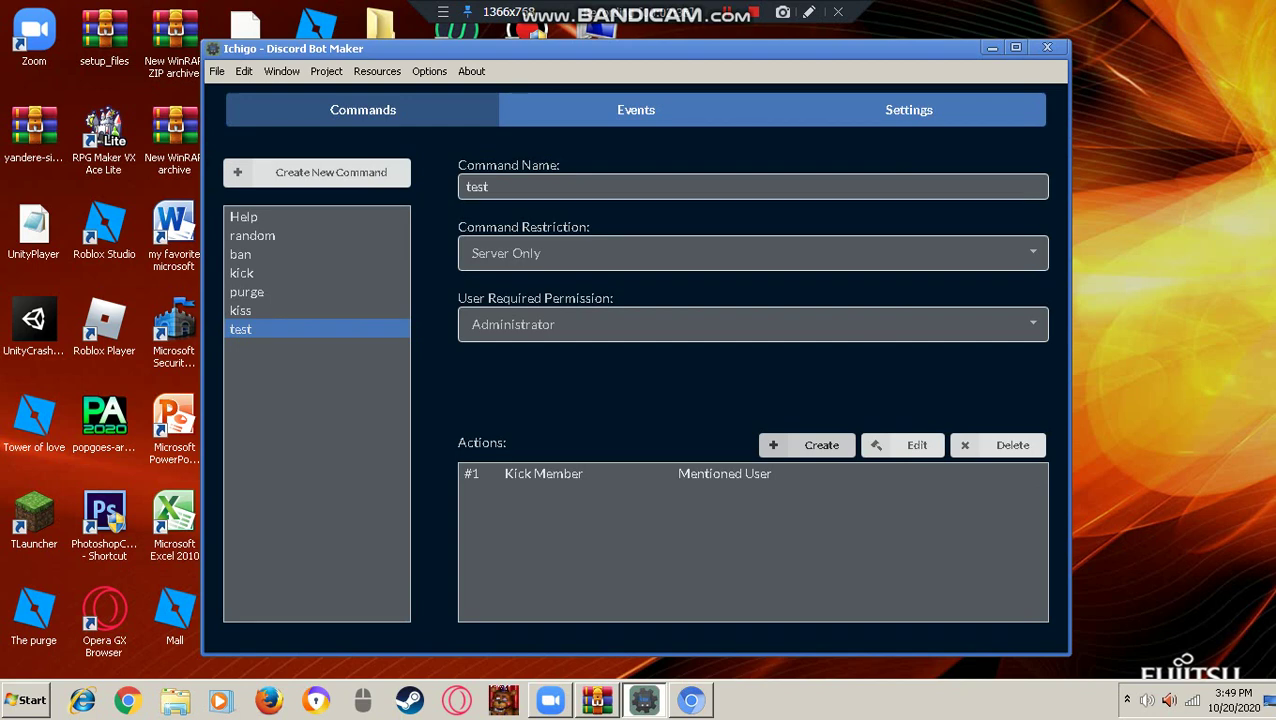
left_click(807, 445)
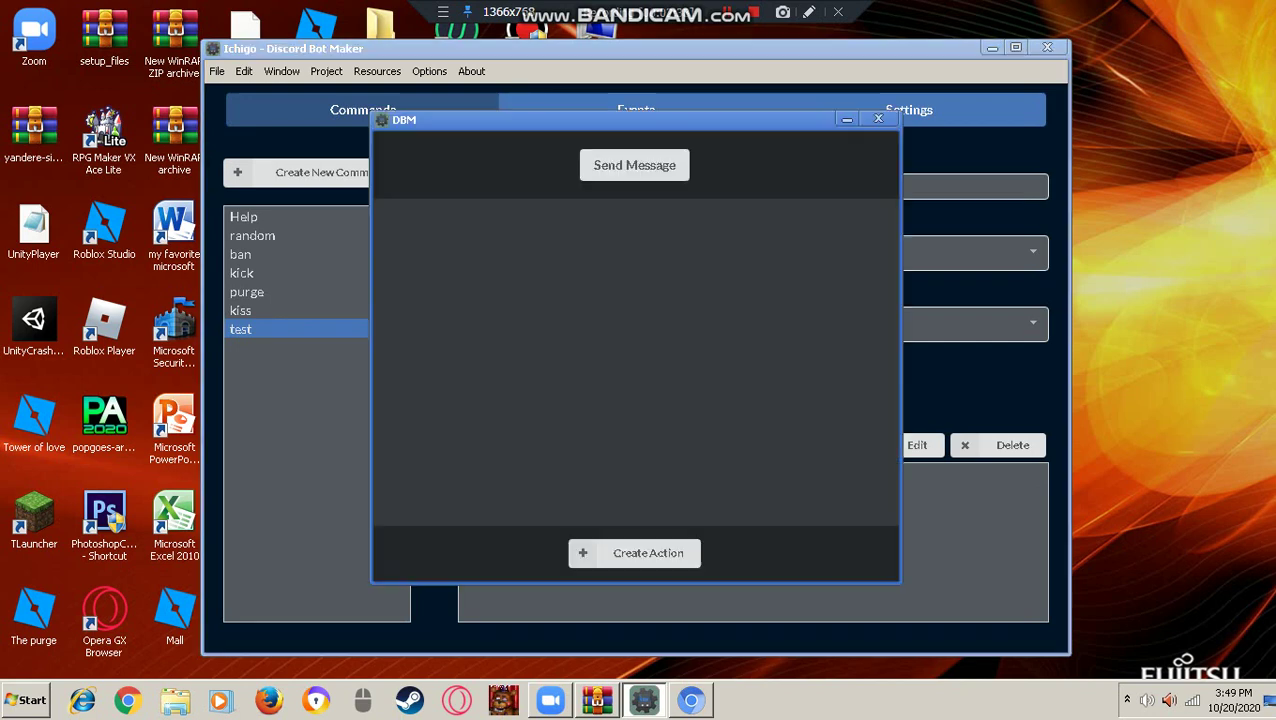
left_click(610, 330)
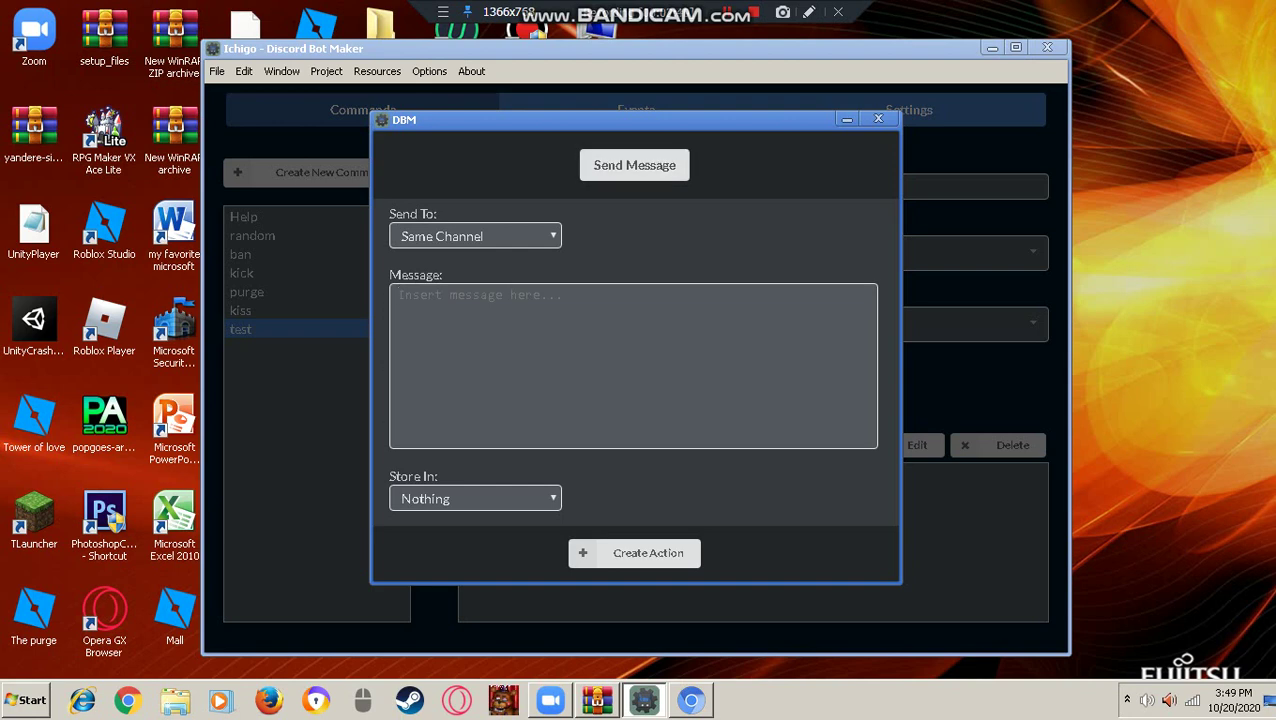
type("KIC")
key("BackSpace")
key("BackSpace")
key("BackSpace")
type("KICK ")
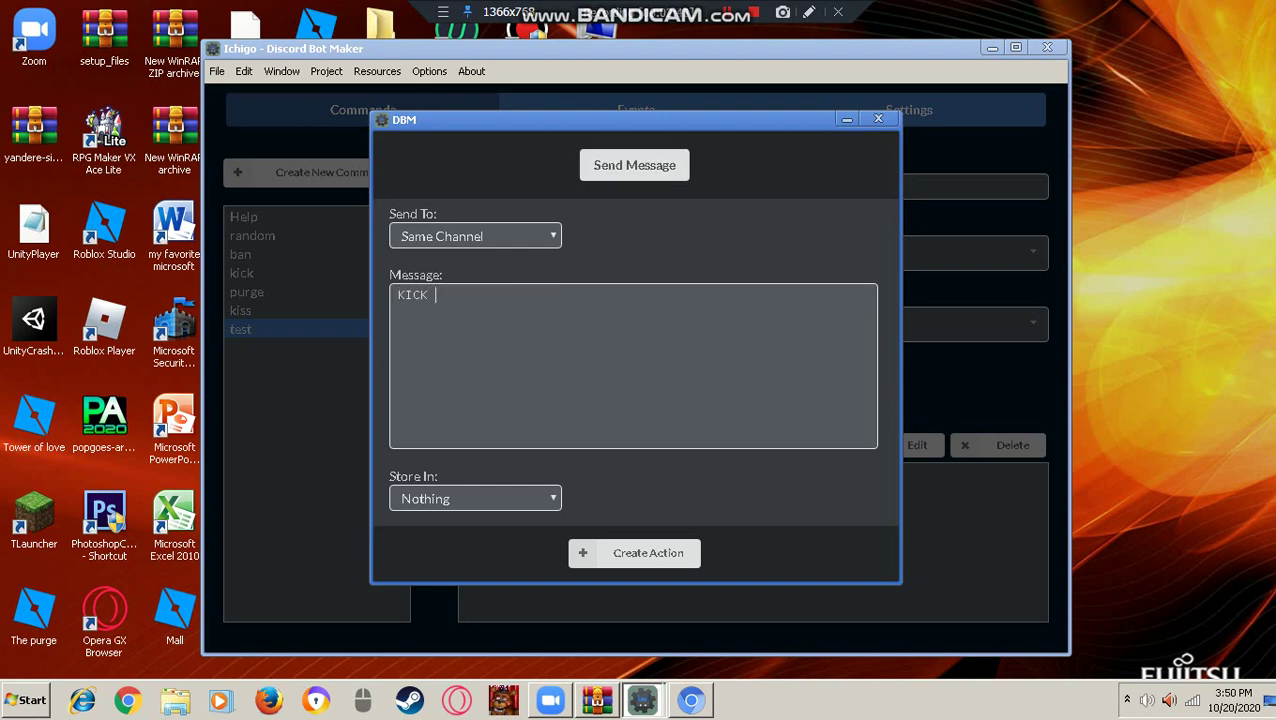
type("COMPLETED")
key("BackSpace")
key("BackSpace")
key("BackSpace")
key("BackSpace")
key("BackSpace")
key("BackSpace")
key("BackSpace")
key("BackSpace")
key("BackSpace")
key("BackSpace")
key("BackSpace")
key("BackSpace")
key("BackSpace")
key("BackSpace")
key("Escape")
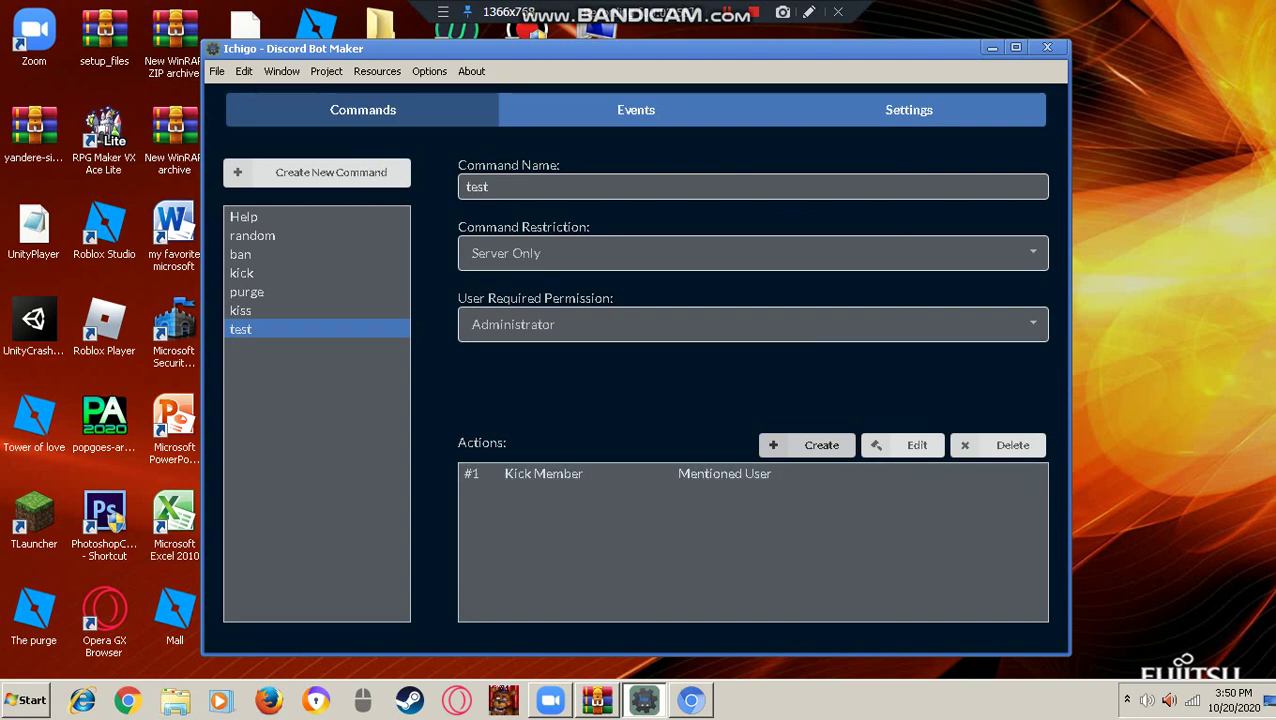
Choose Server Only as the test command's restriction
left_click(753, 253)
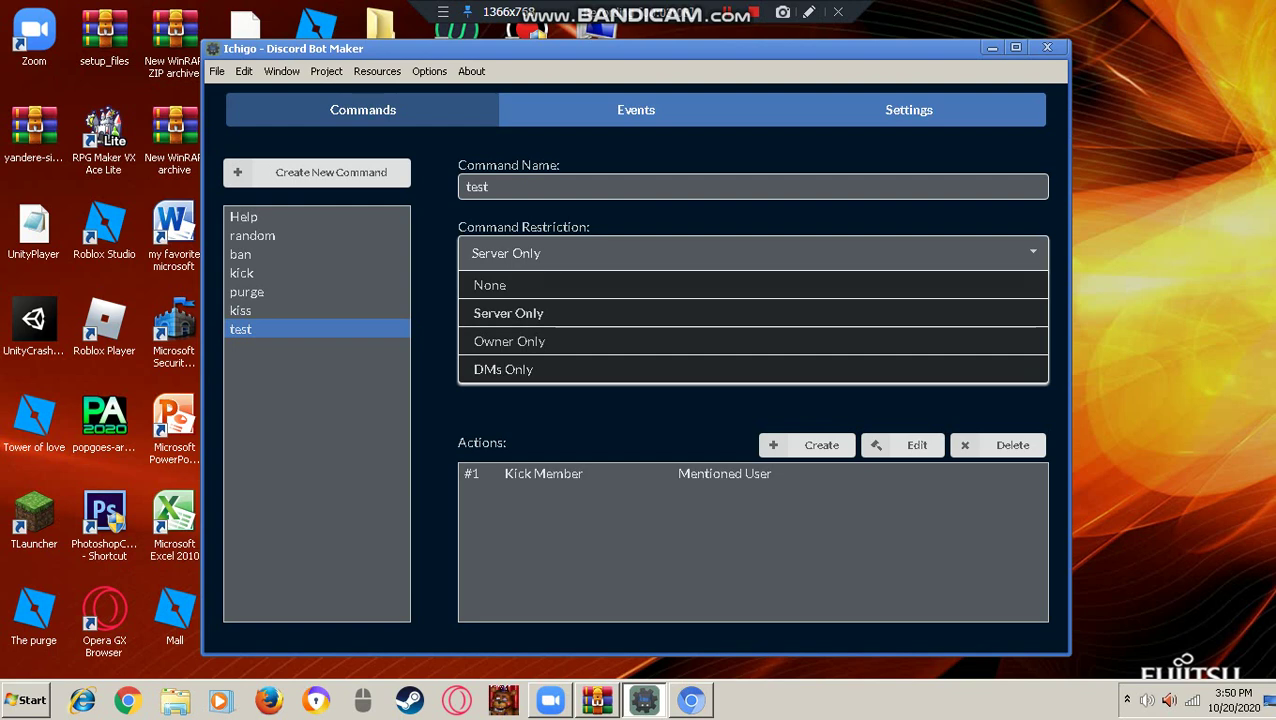
left_click(509, 313)
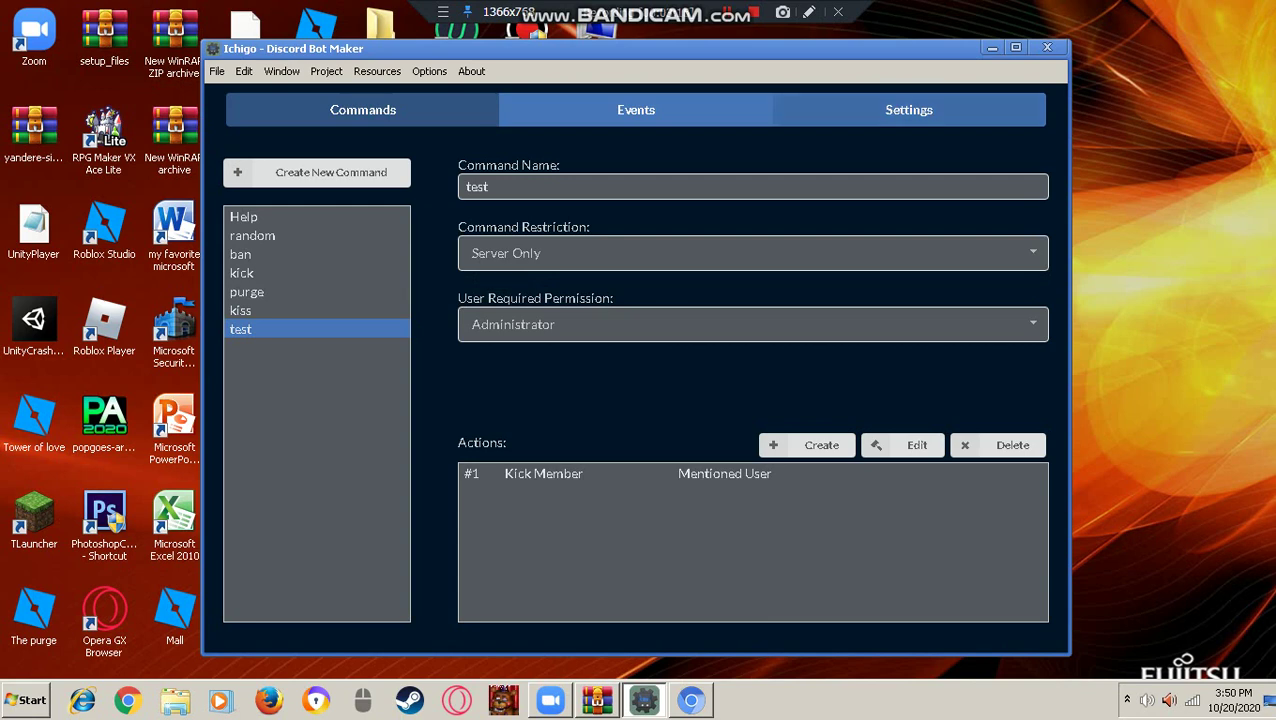
Set Command Case Sensitive to No in the bot's settings
left_click(908, 109)
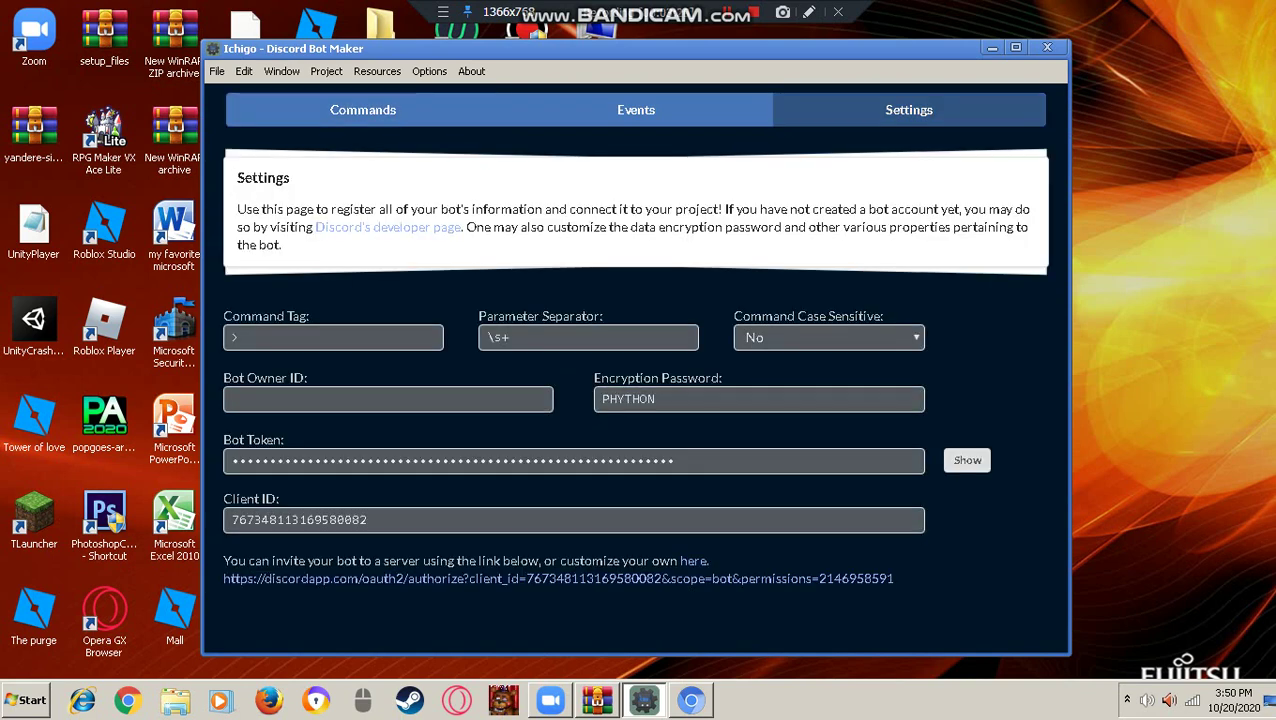
mouse_move(612, 316)
left_mouse_down()
mouse_move(884, 316)
mouse_move(612, 316)
left_mouse_up()
left_click(829, 338)
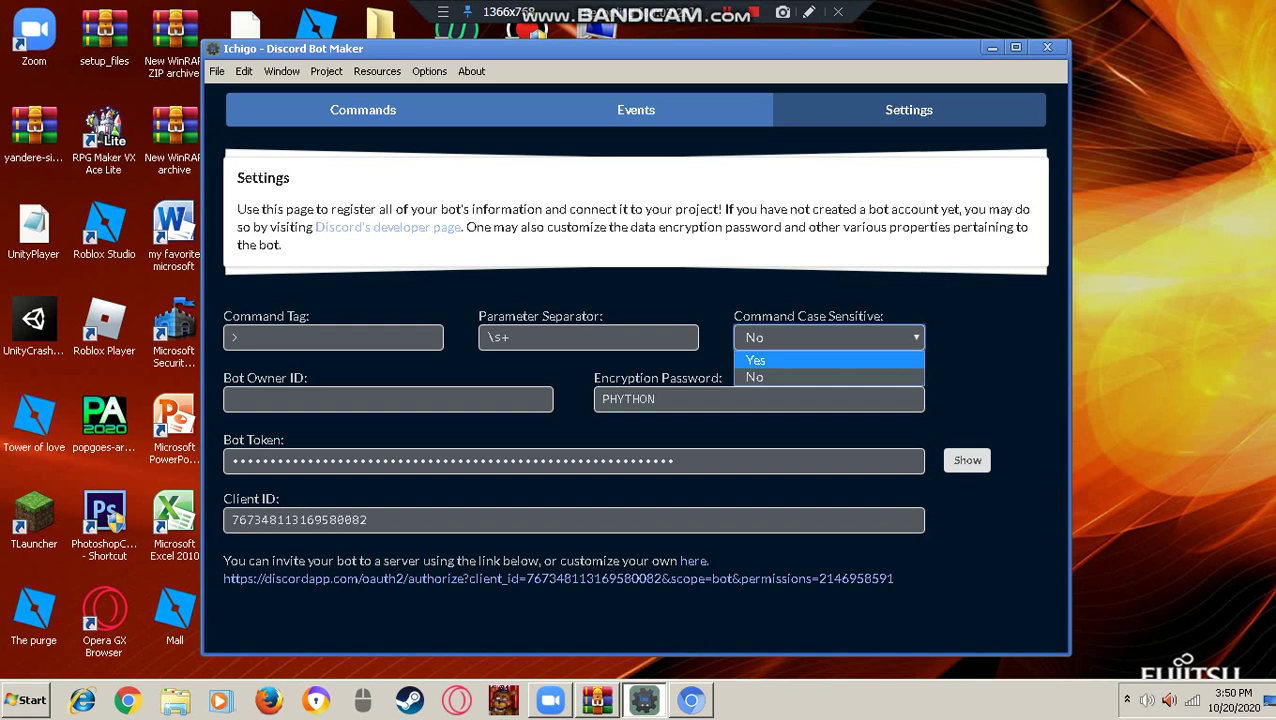
key("Escape")
left_click(363, 110)
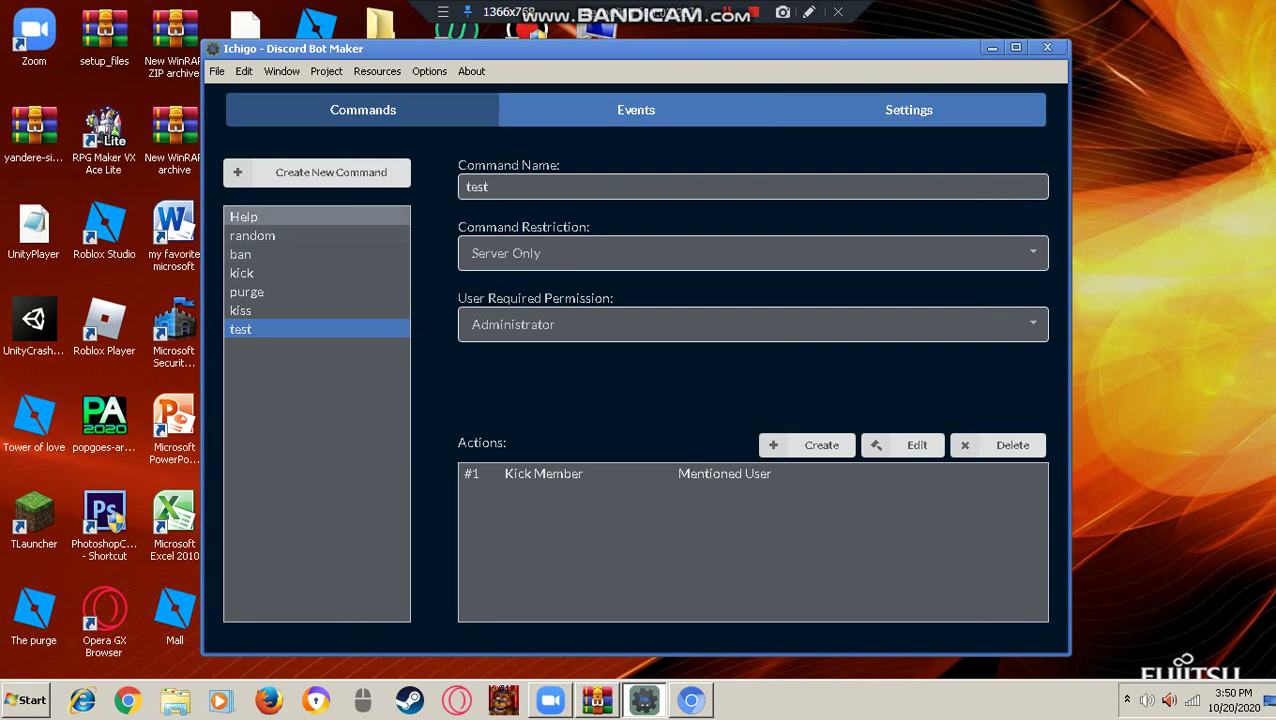
left_click(909, 110)
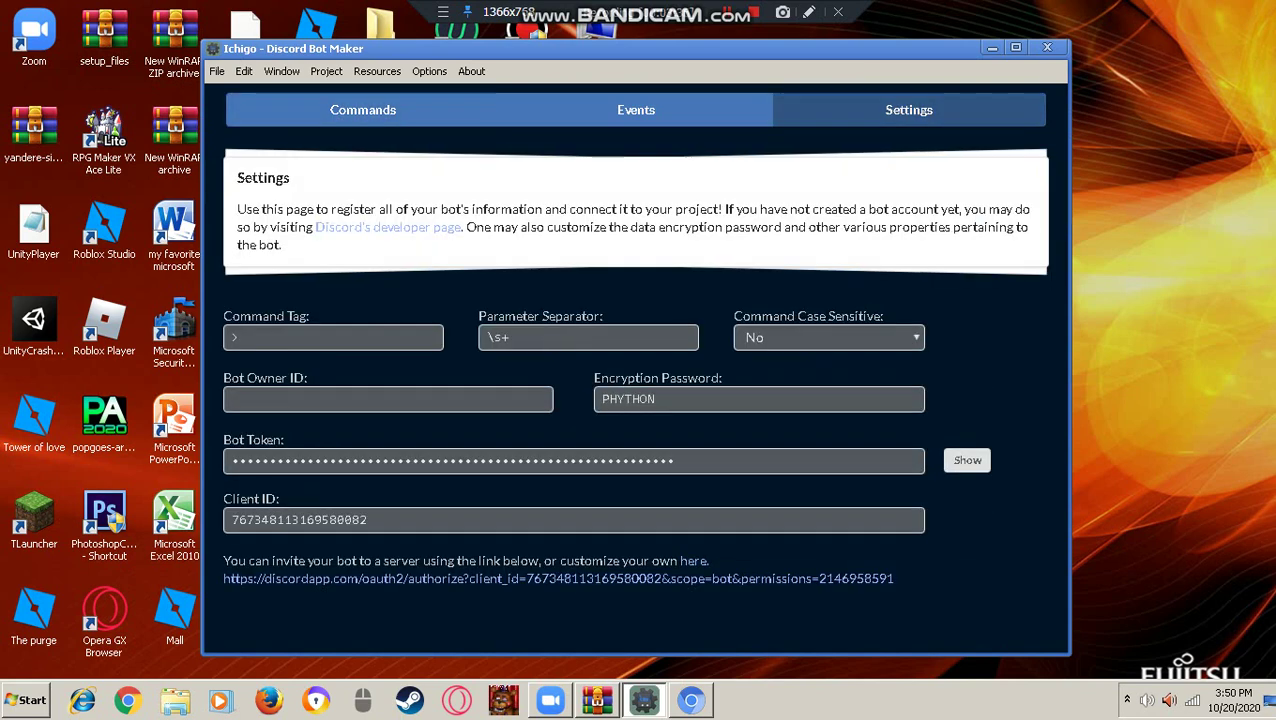
left_click(829, 337)
left_click_drag(888, 317, 771, 316)
left_click(771, 316)
left_click(829, 337)
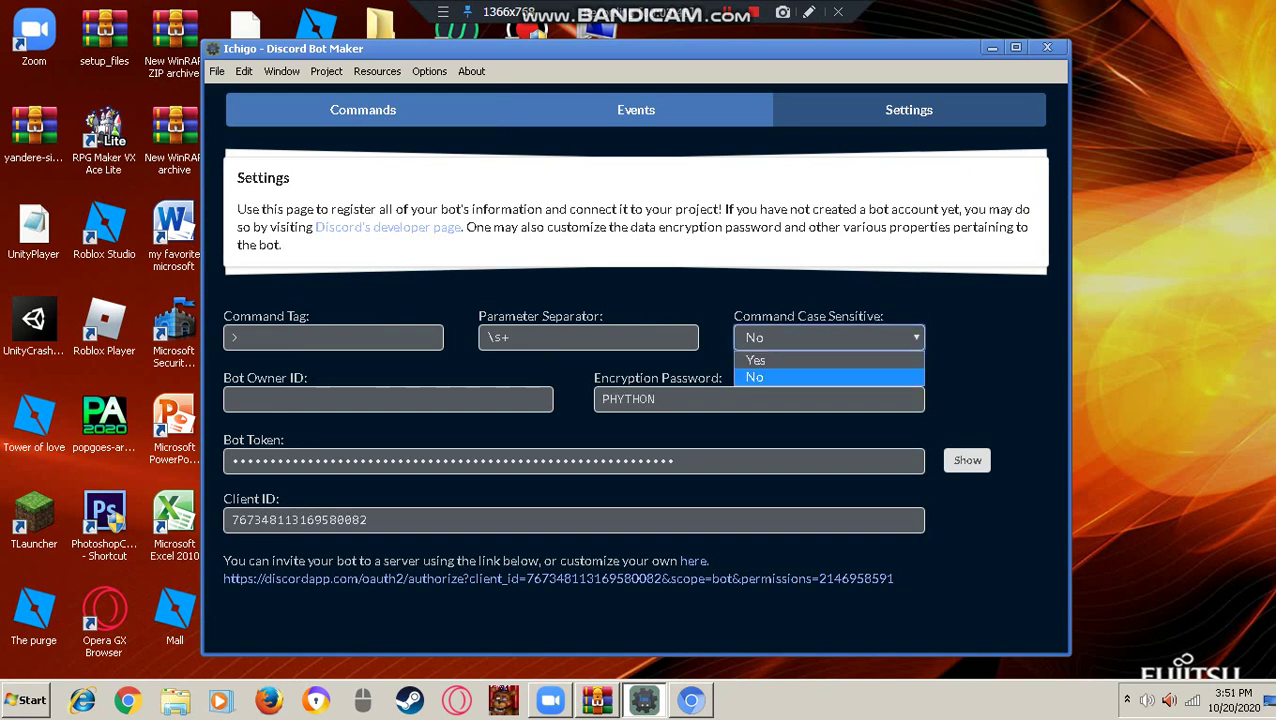
left_click(829, 379)
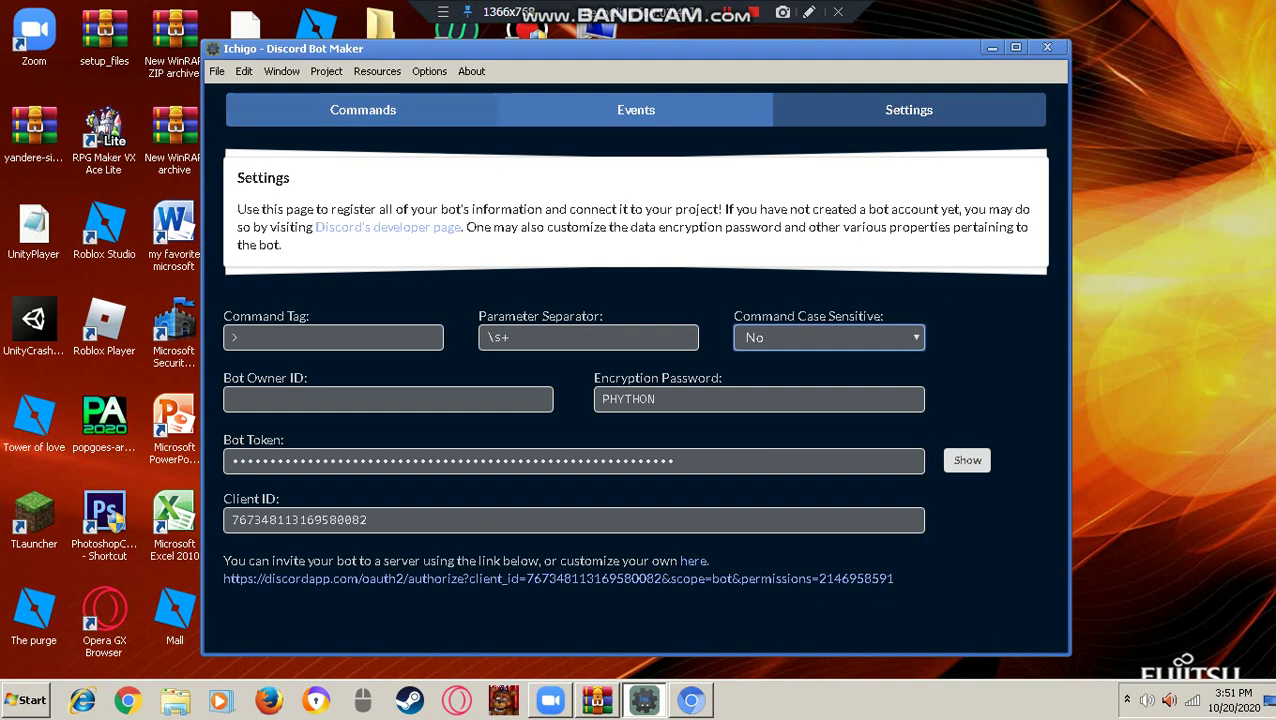
Compare the capital letter in the Help command's name with the Command Case Sensitive setting, choosing No for that option
left_click(363, 110)
left_click(316, 217)
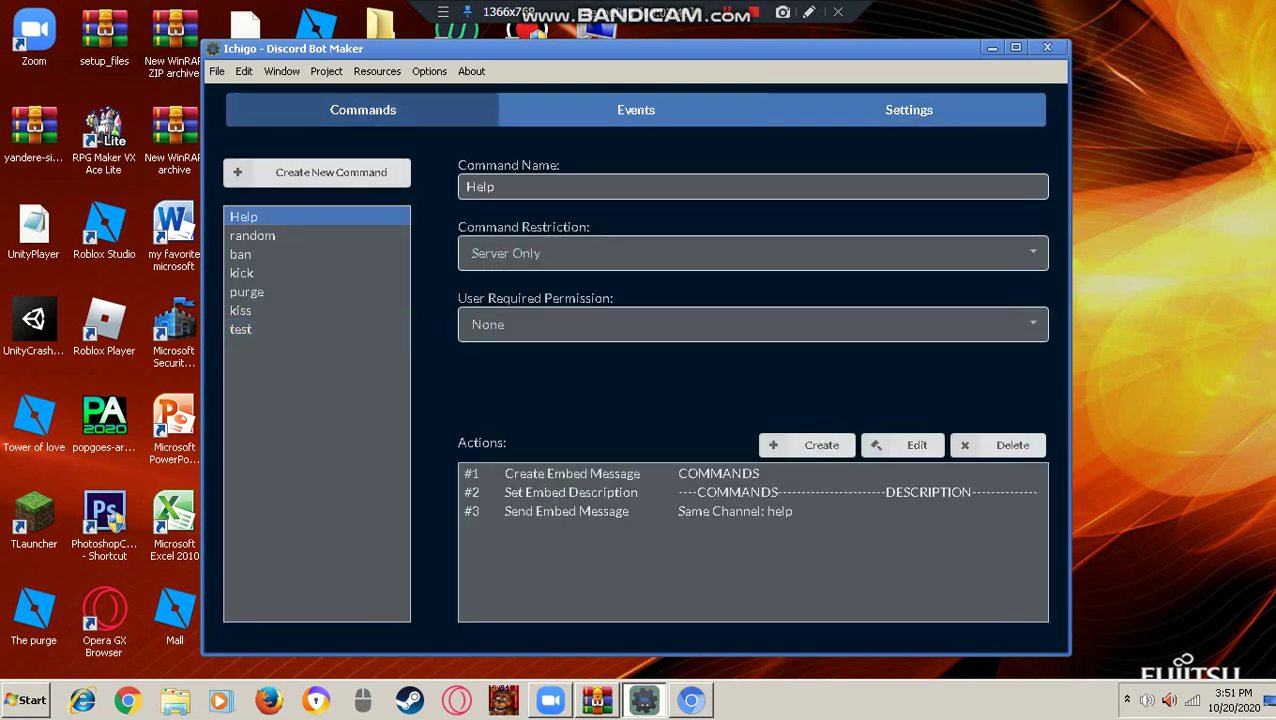
left_click(909, 110)
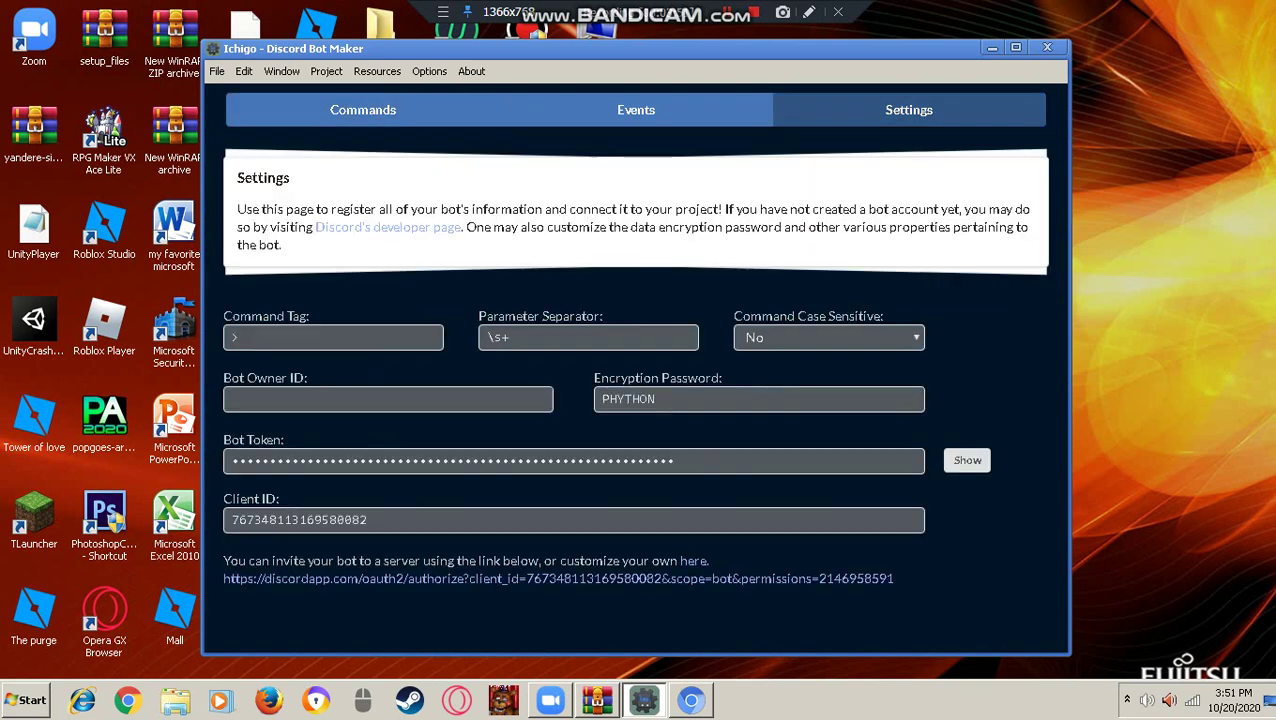
left_click(829, 337)
left_click(829, 377)
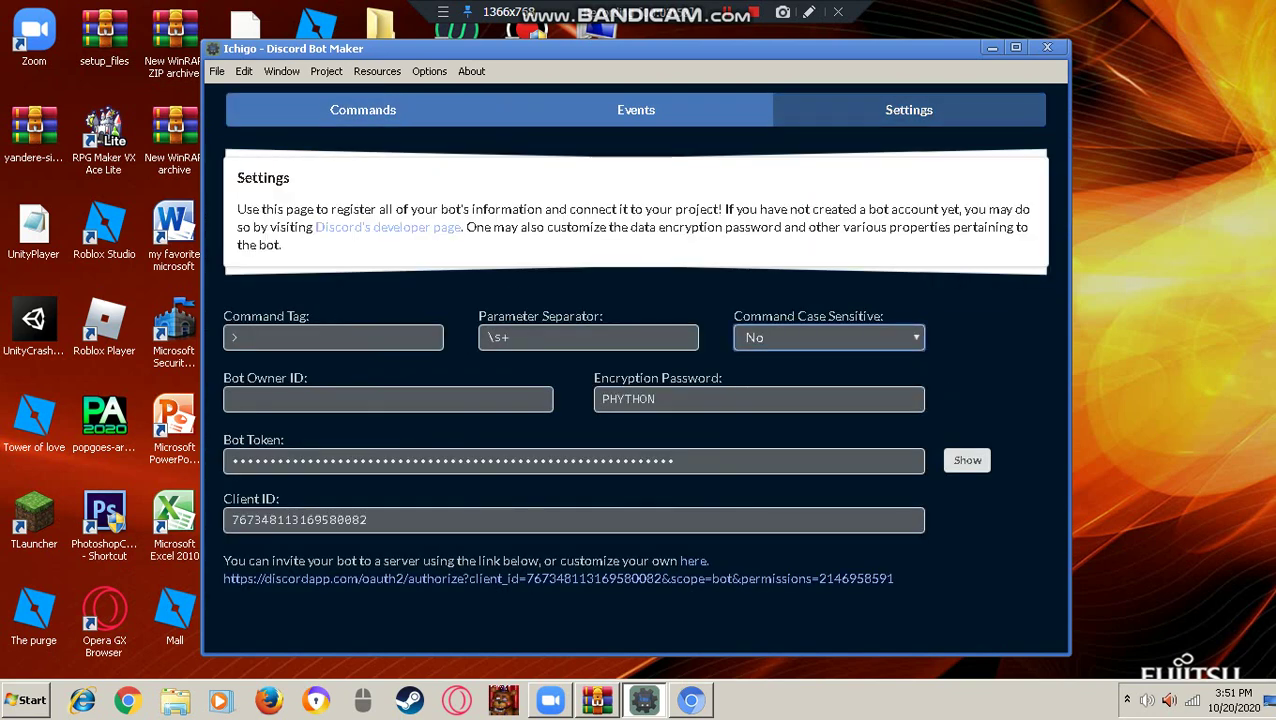
left_click(363, 110)
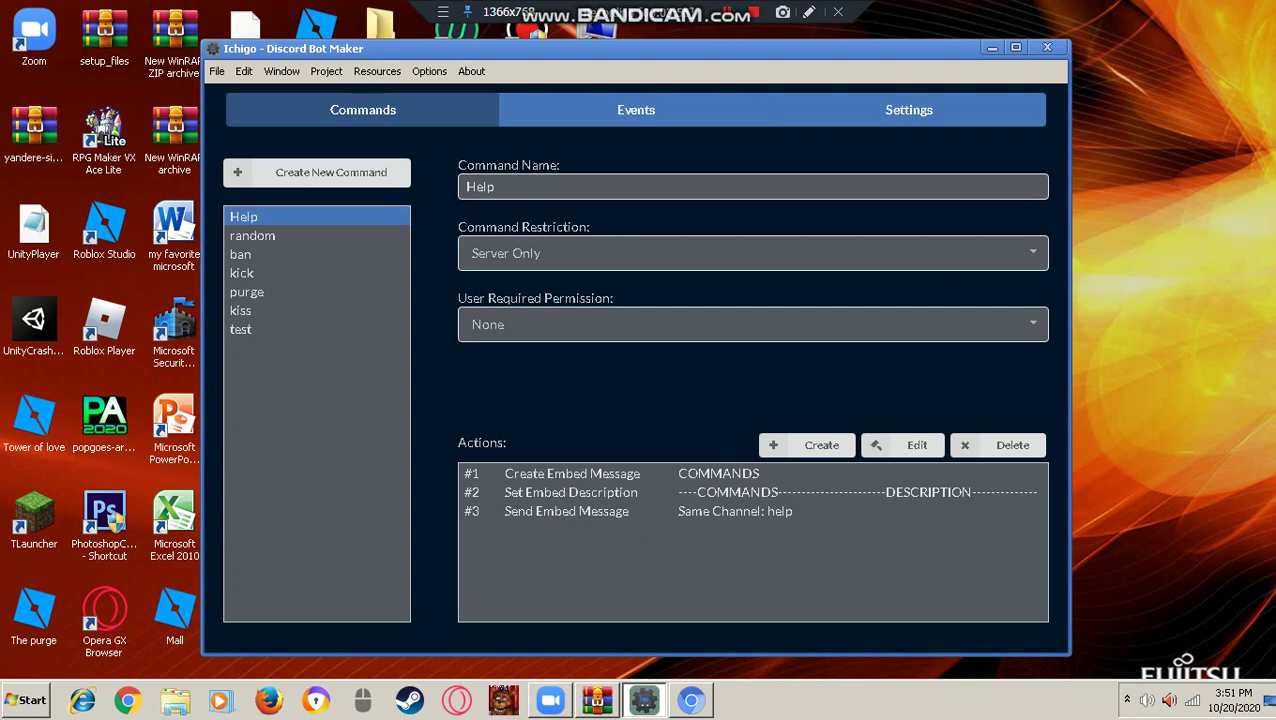
left_click_drag(477, 187, 466, 187)
left_click(909, 110)
left_click(829, 337)
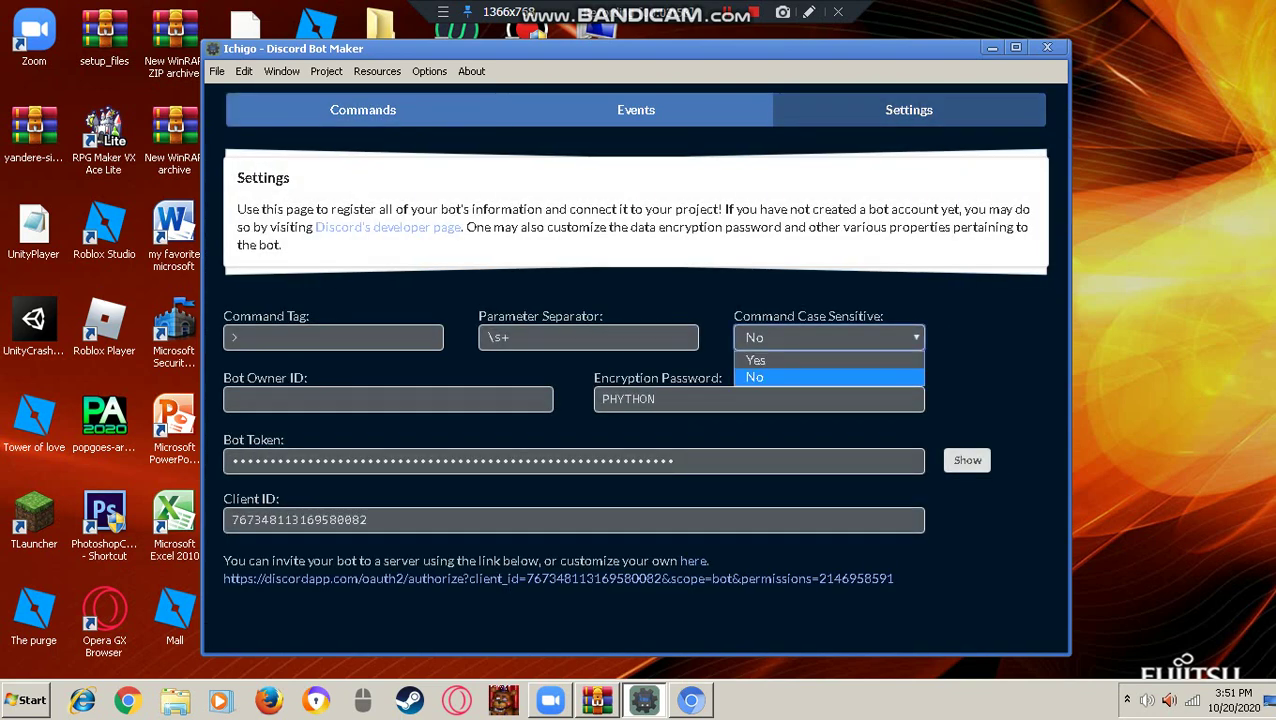
left_click(829, 377)
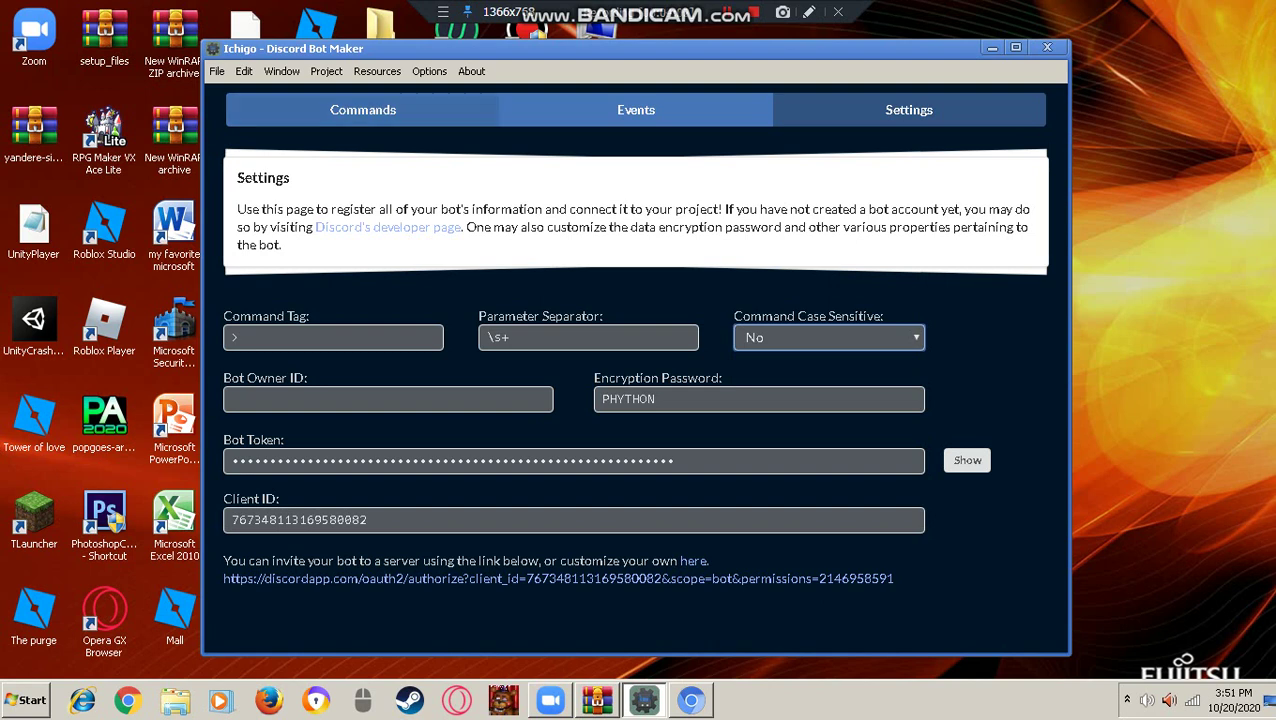
left_click(363, 110)
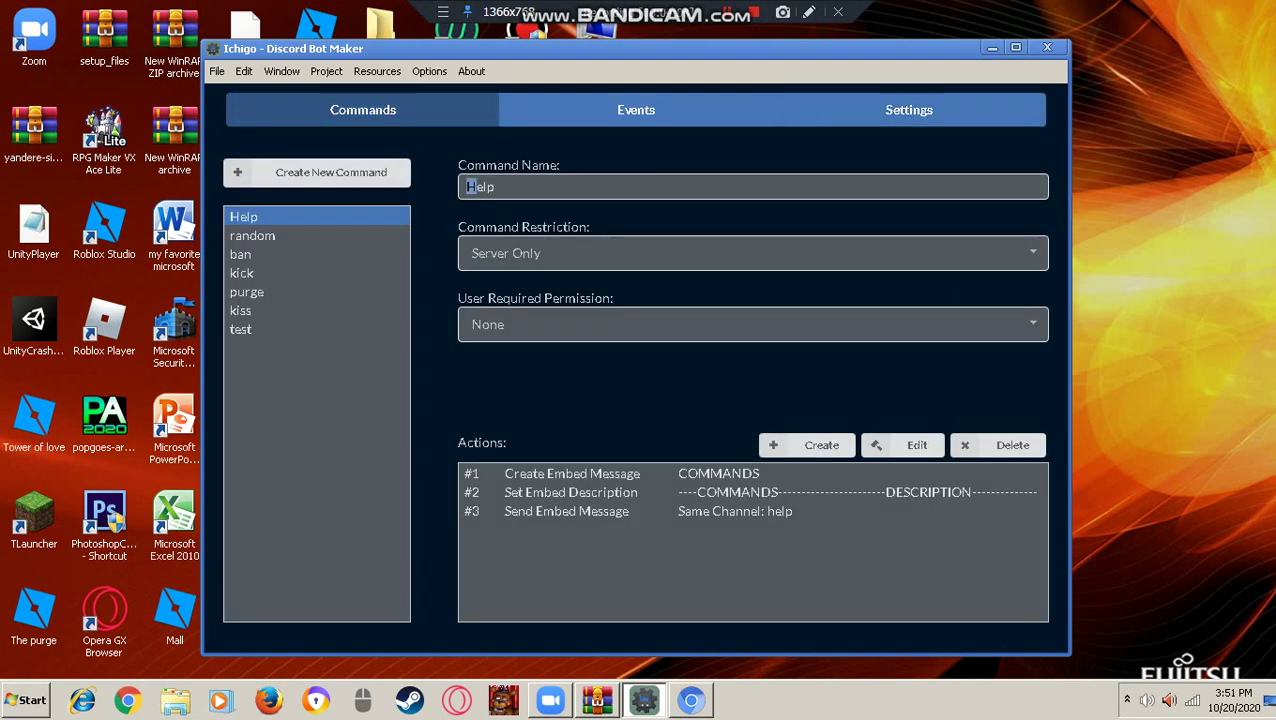
Examine the Encryption Password and Bot Owner ID fields in the bot's settings
left_click(909, 110)
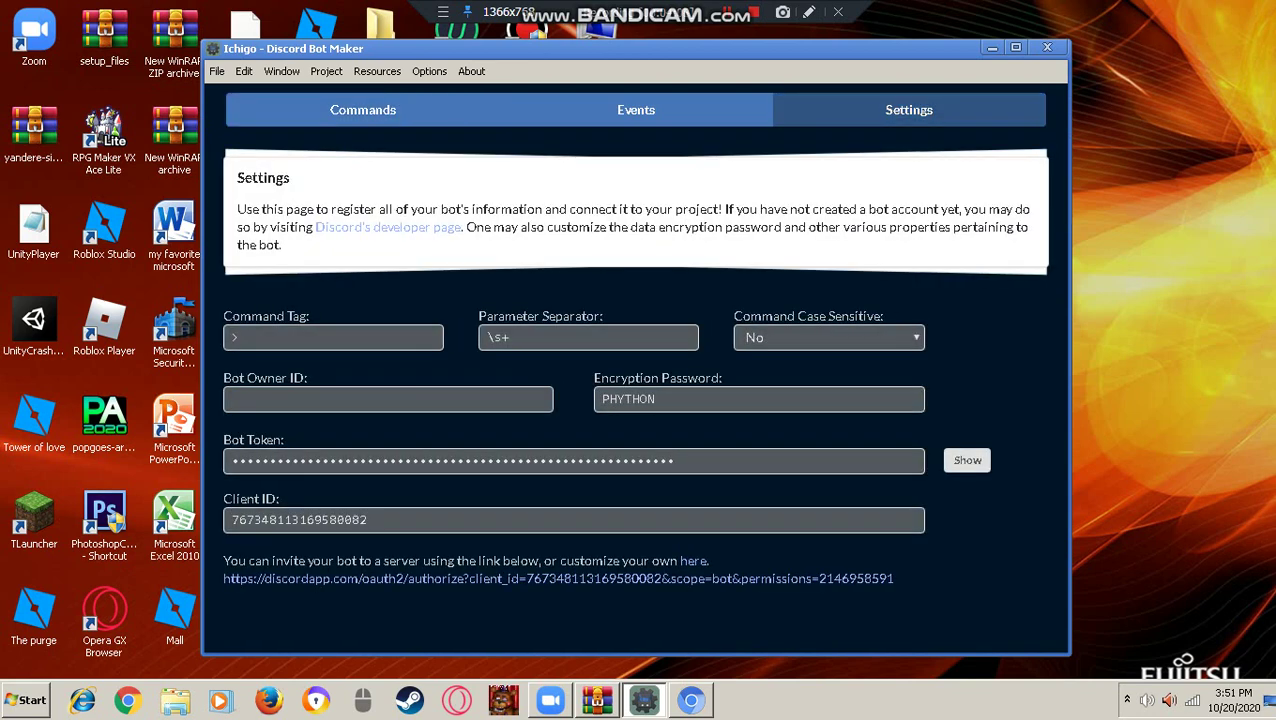
mouse_move(656, 399)
left_mouse_down()
mouse_move(602, 399)
mouse_move(640, 399)
left_mouse_up()
left_click(656, 399)
left_click_drag(656, 399, 624, 399)
left_click(656, 399)
mouse_move(722, 378)
left_mouse_down()
mouse_move(594, 378)
mouse_move(711, 378)
left_mouse_up()
left_click(722, 378)
left_click_drag(308, 378, 223, 378)
left_click(308, 378)
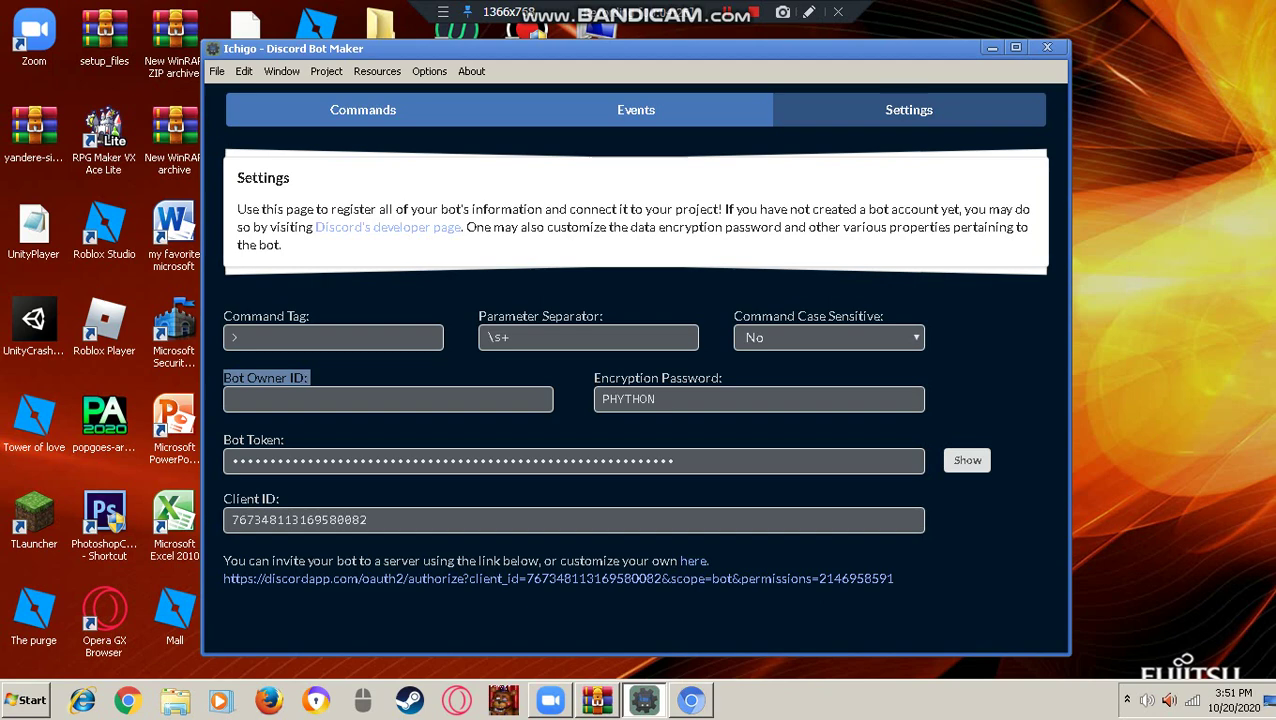
left_click(310, 378)
left_click_drag(310, 378, 223, 378)
left_click(310, 378)
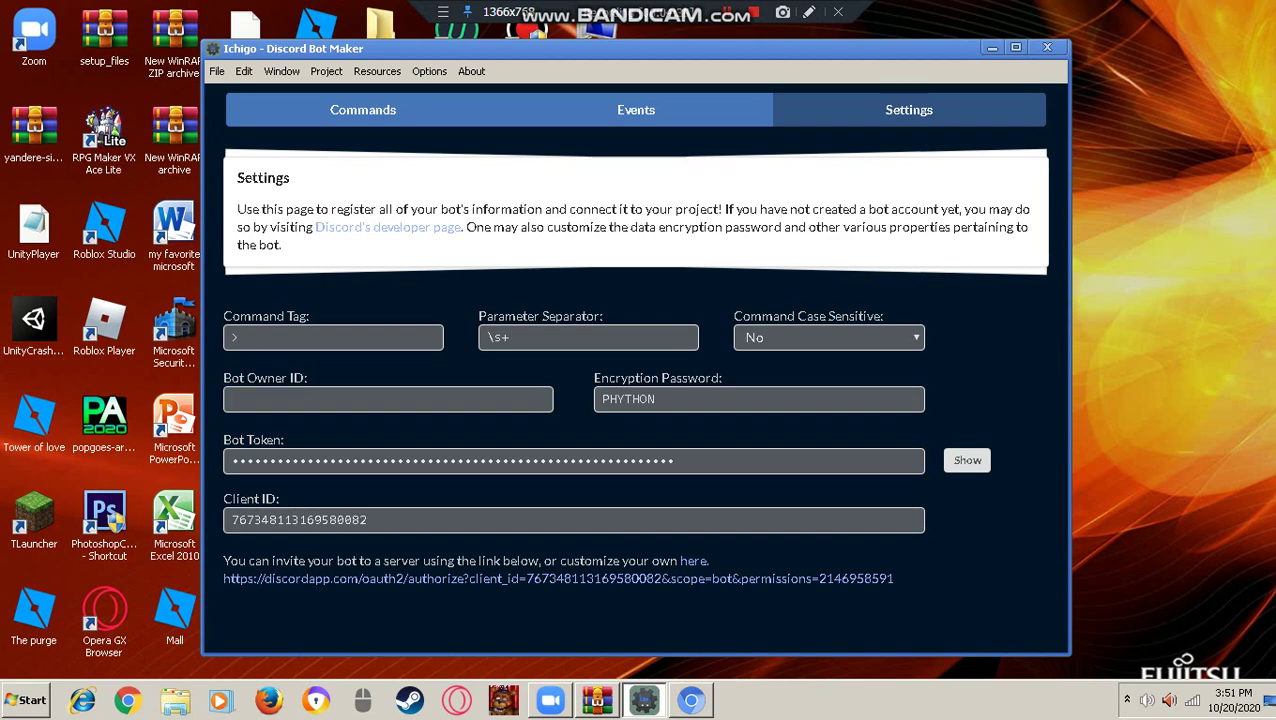
Try filling in the Bot Owner ID with the account username copied from Discord in the browser, and clear the field again
left_click(691, 700)
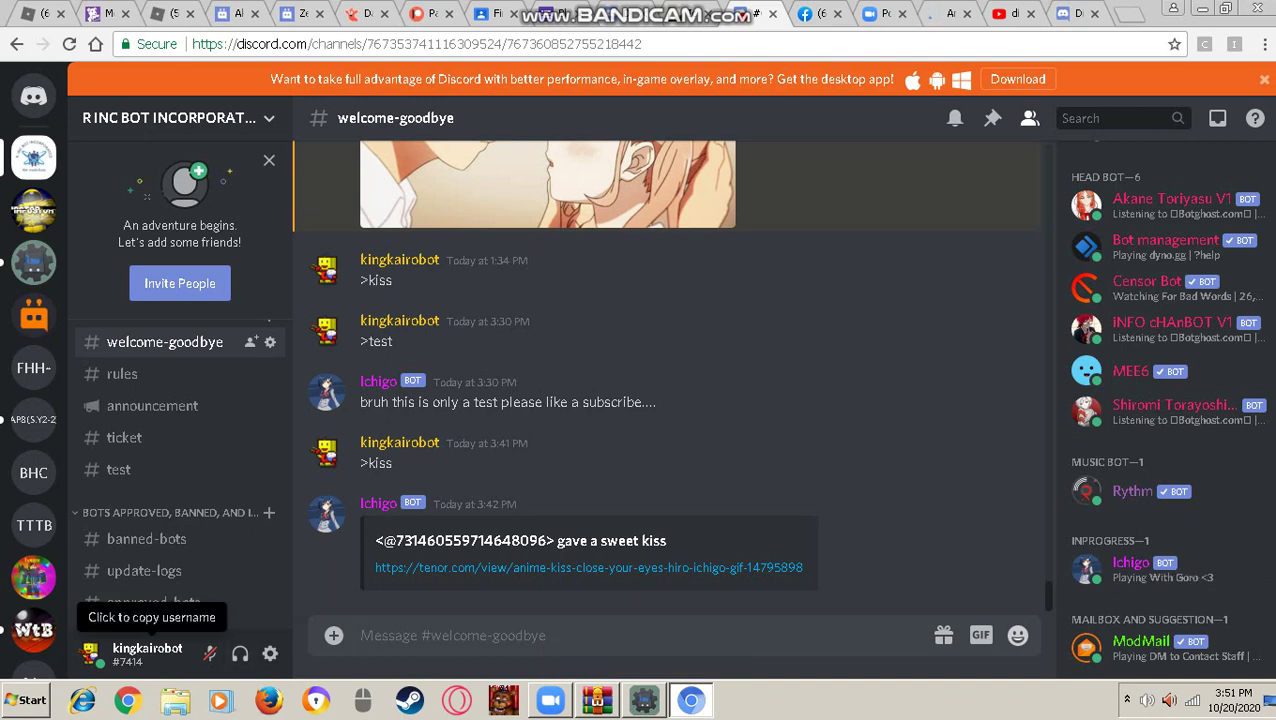
left_click(147, 651)
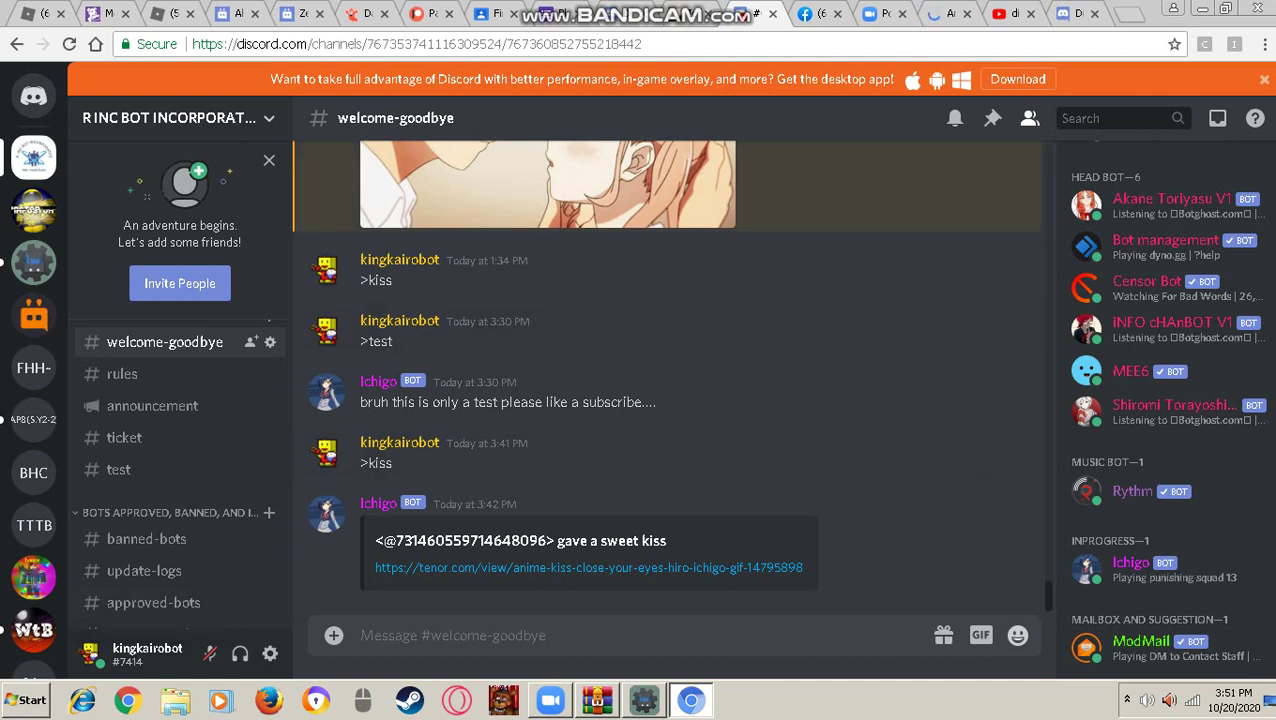
double_click(147, 649)
left_click(1203, 8)
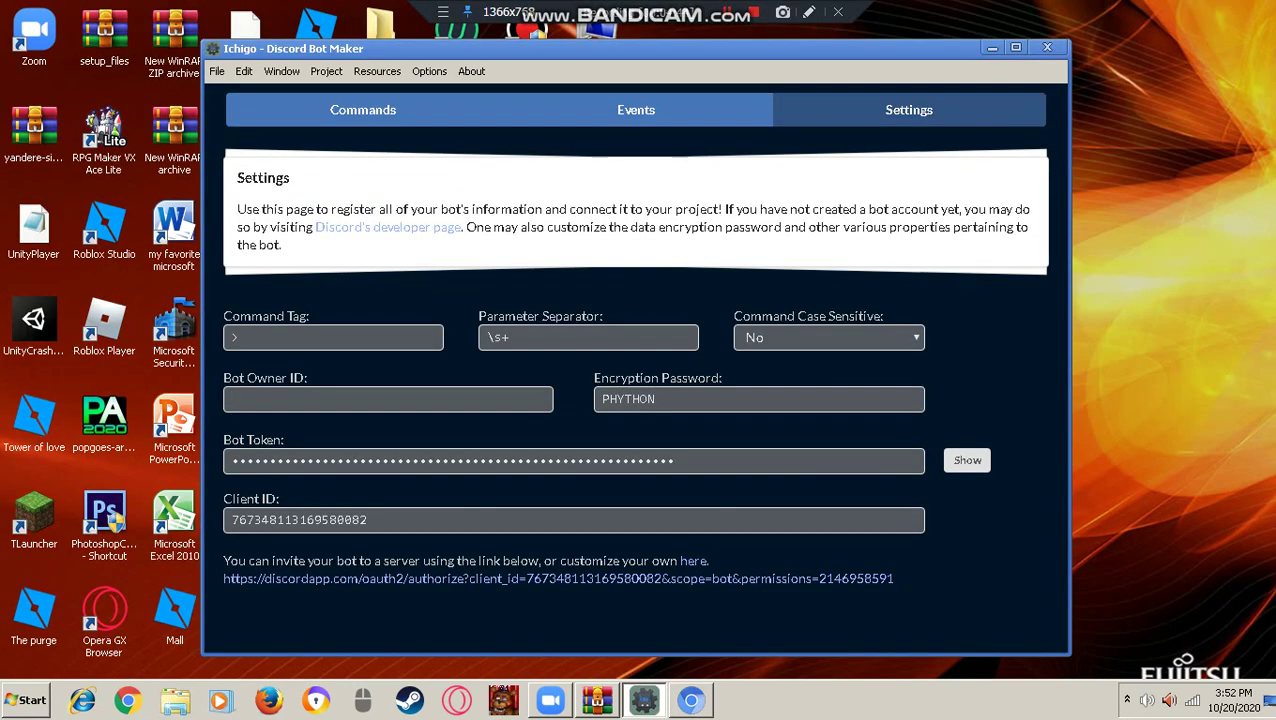
key("ctrl+v")
key("ctrl+a")
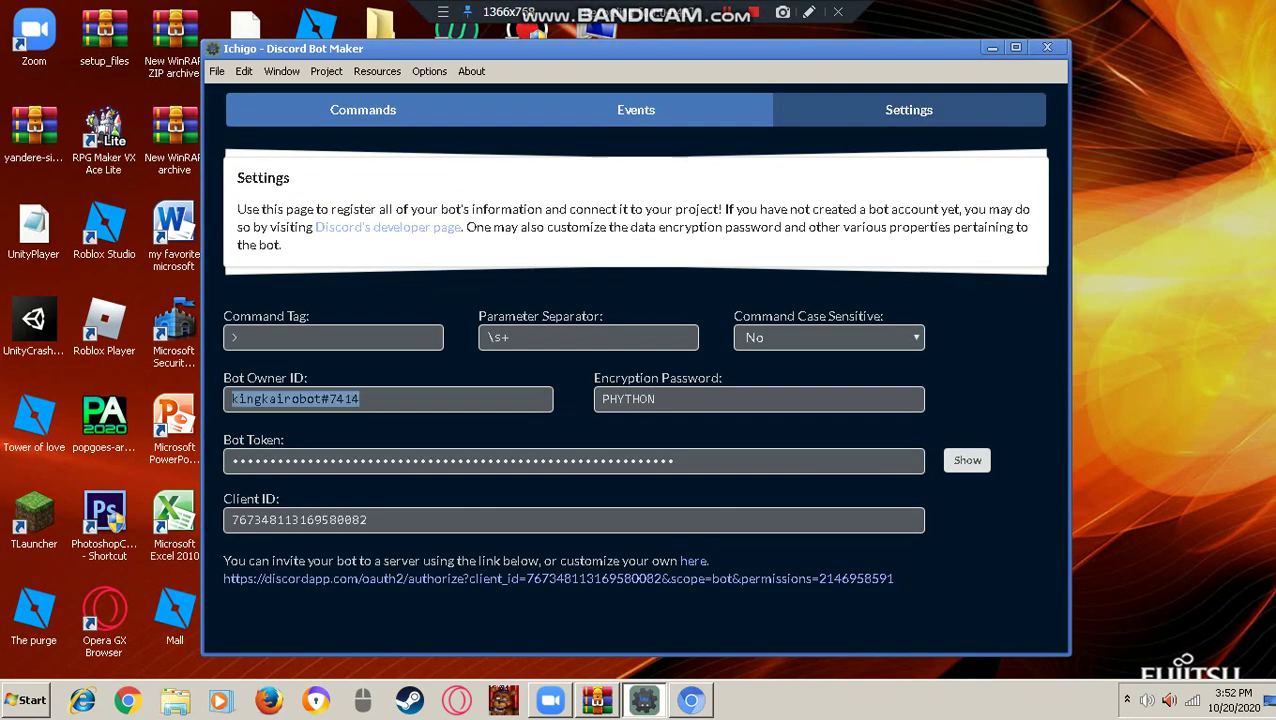
key("BackSpace")
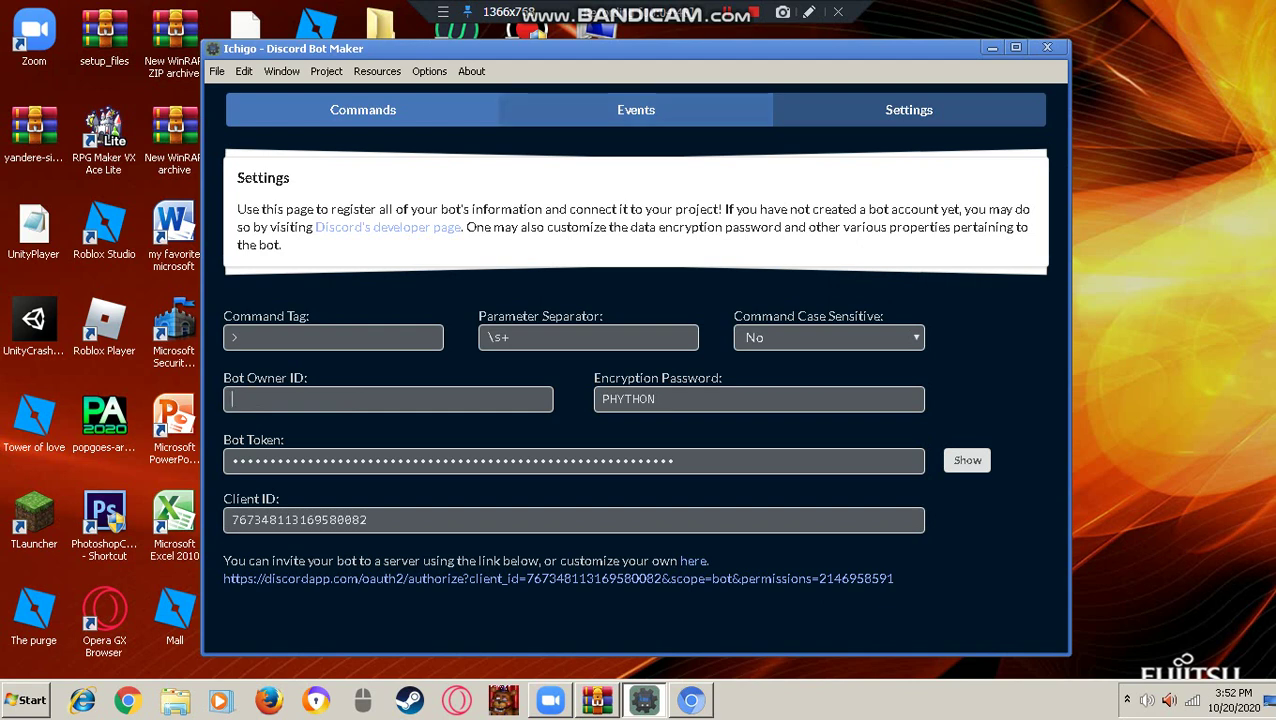
Review the errorwarning event and the actions of the Help, random and ban commands
left_click(636, 110)
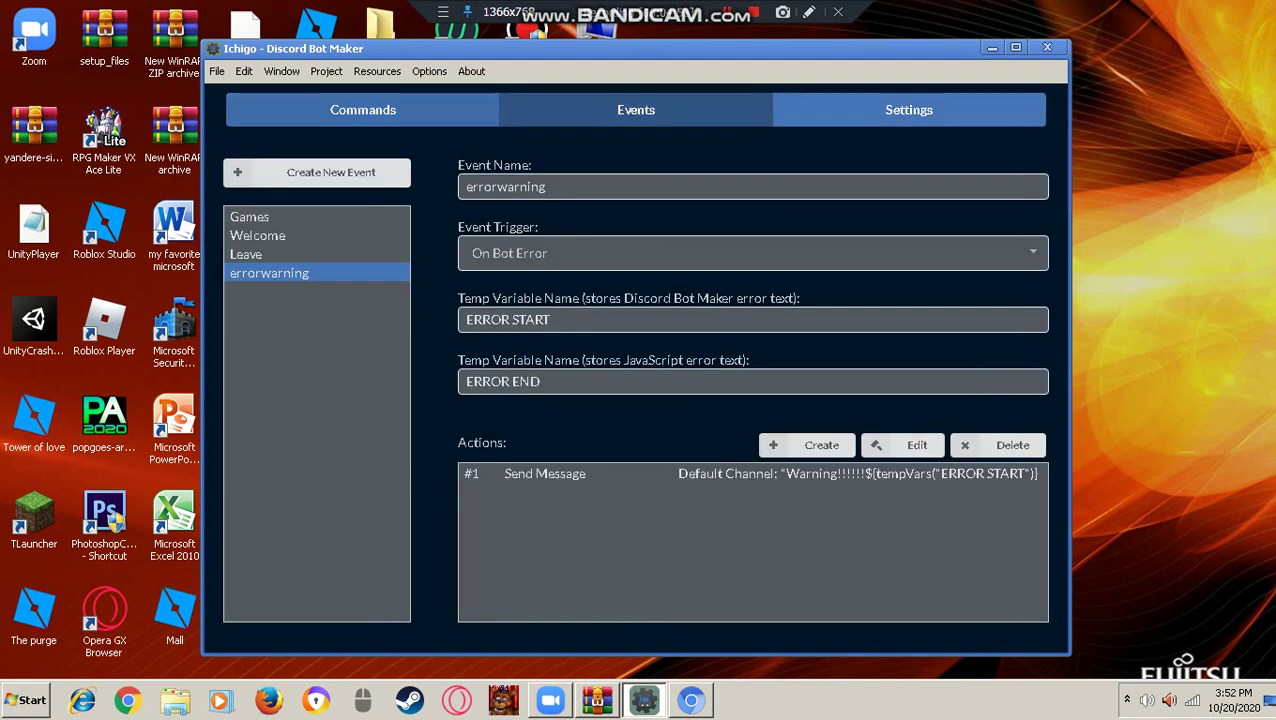
left_click(363, 110)
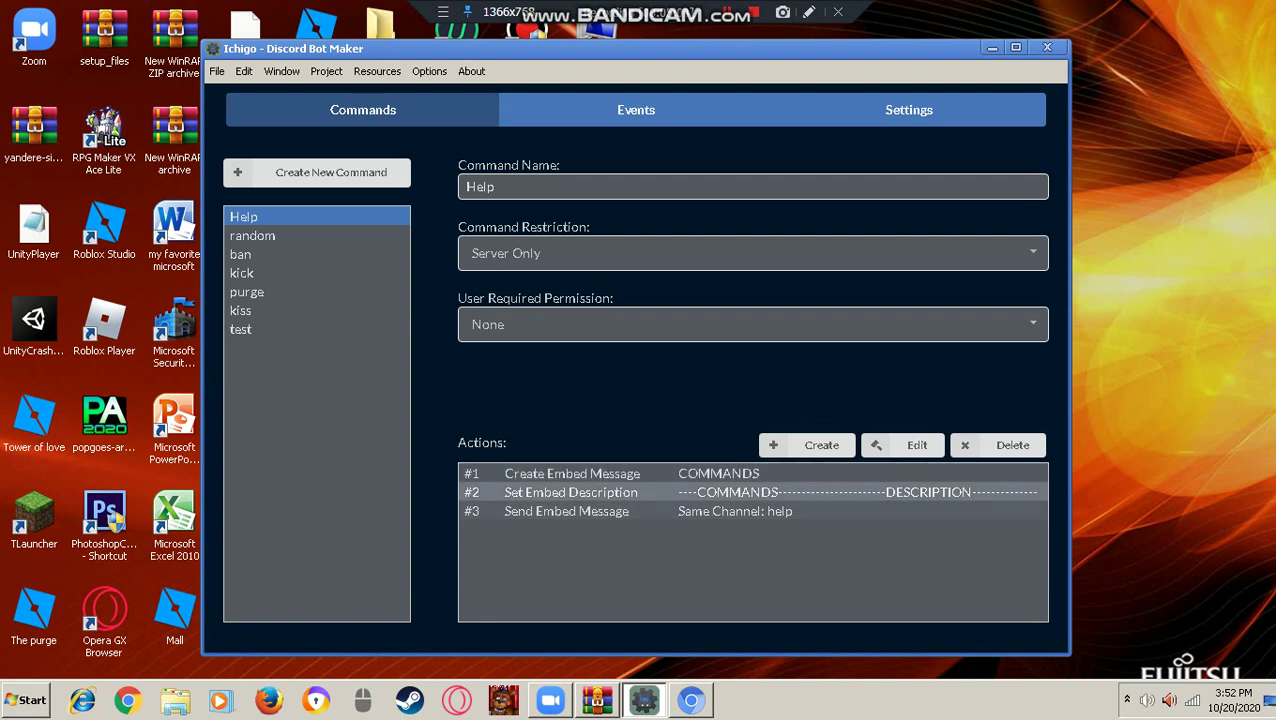
left_click(252, 235)
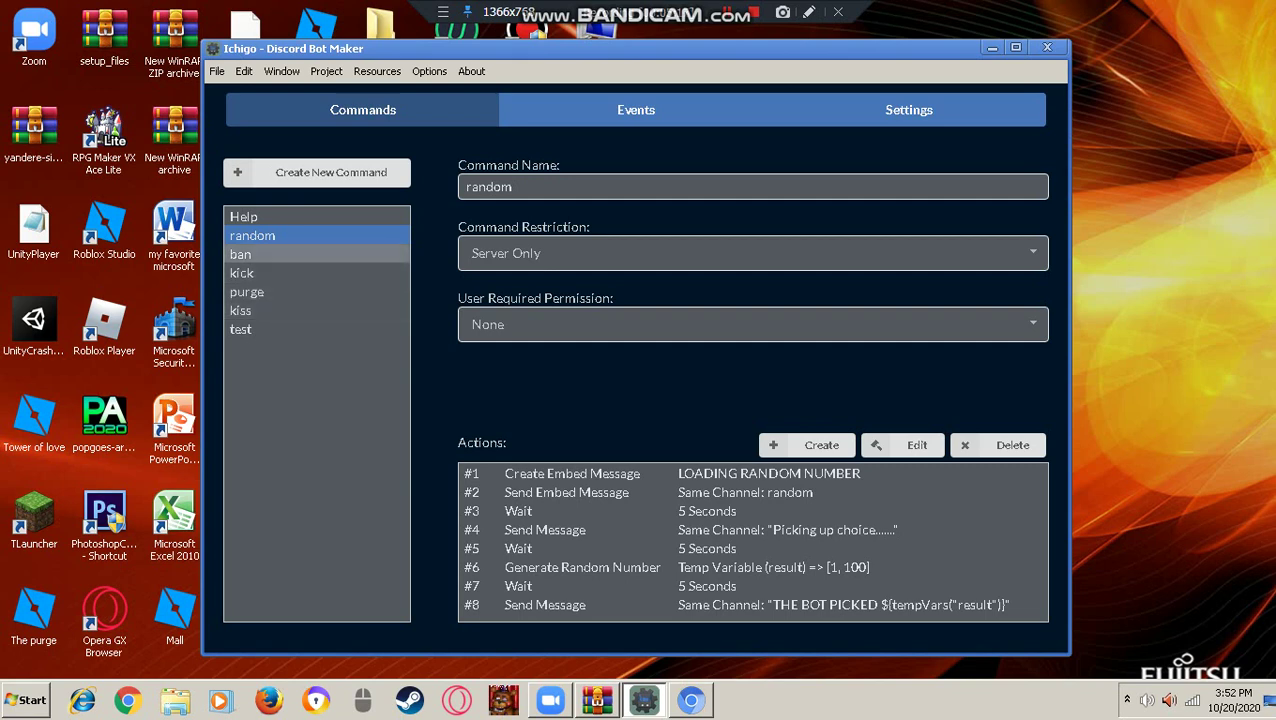
left_click(240, 254)
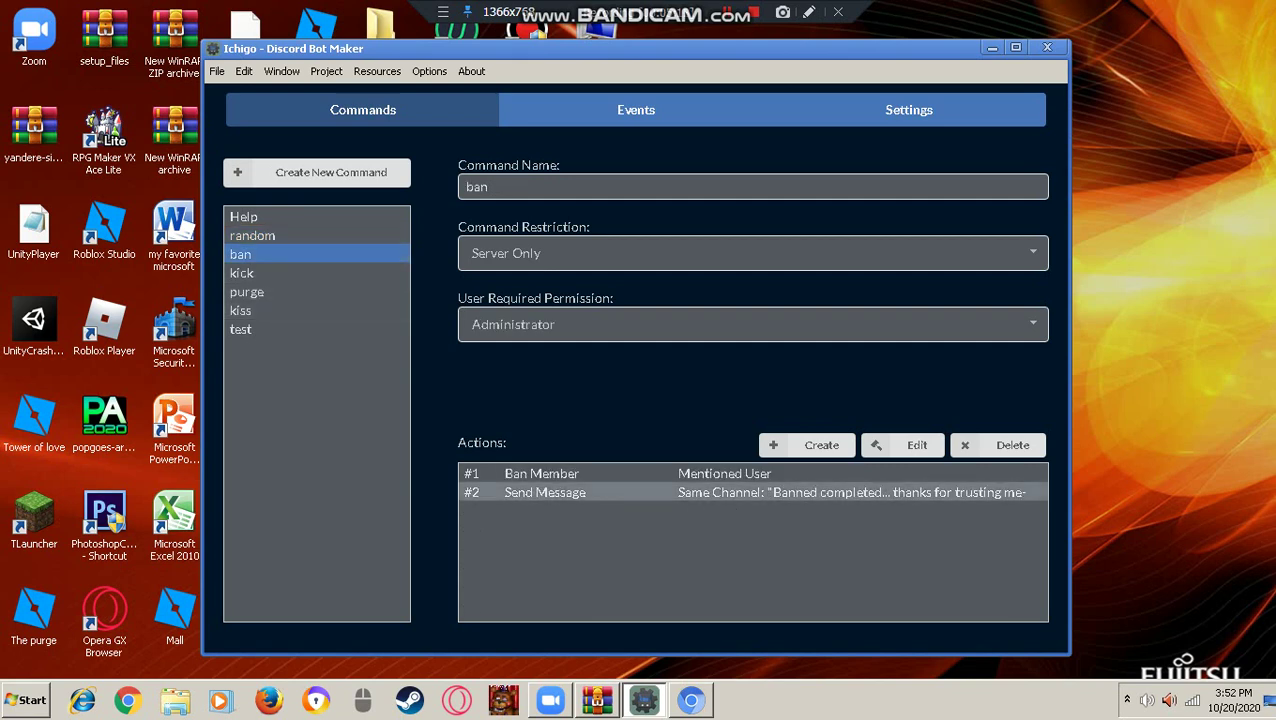
Create a new bot command named "test2"
left_click(331, 172)
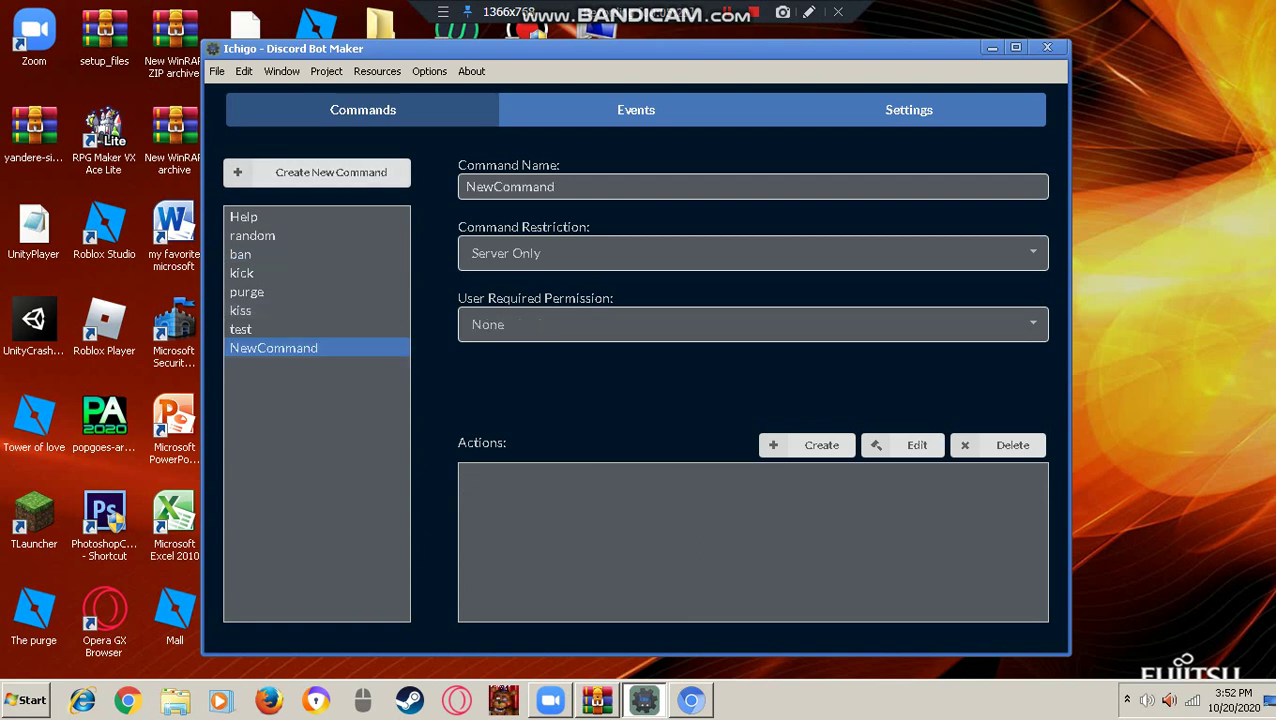
double_click(552, 186)
type("test")
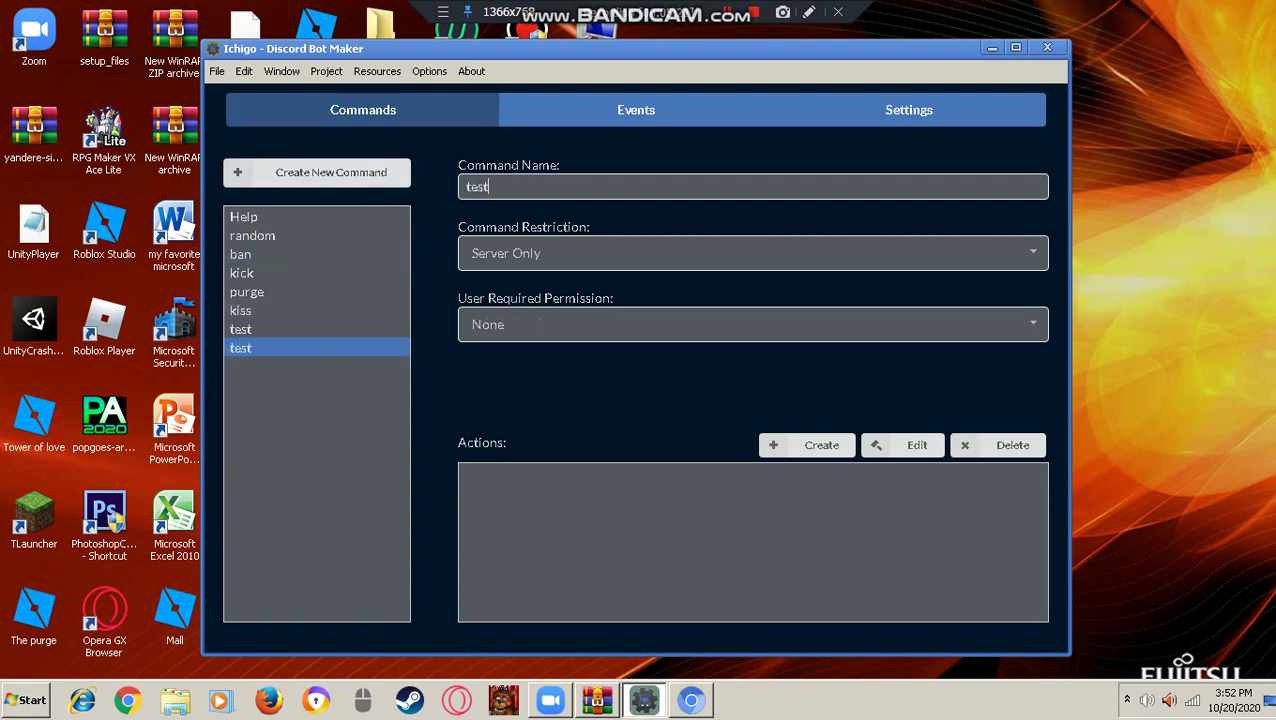
key("BackSpace")
type("2")
key("BackSpace")
type("t2")
Set the test2 command's required user permission to Administrator and compare it with the test command
left_click(753, 324)
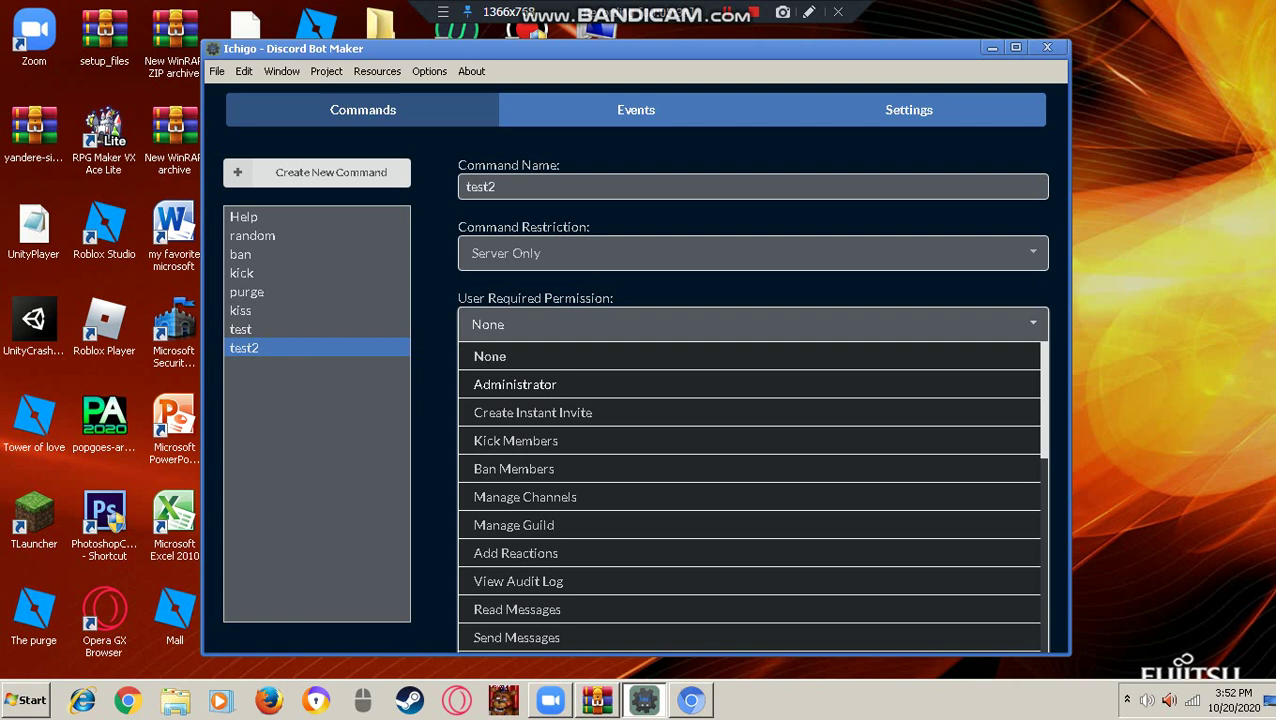
left_click(515, 384)
left_click(316, 329)
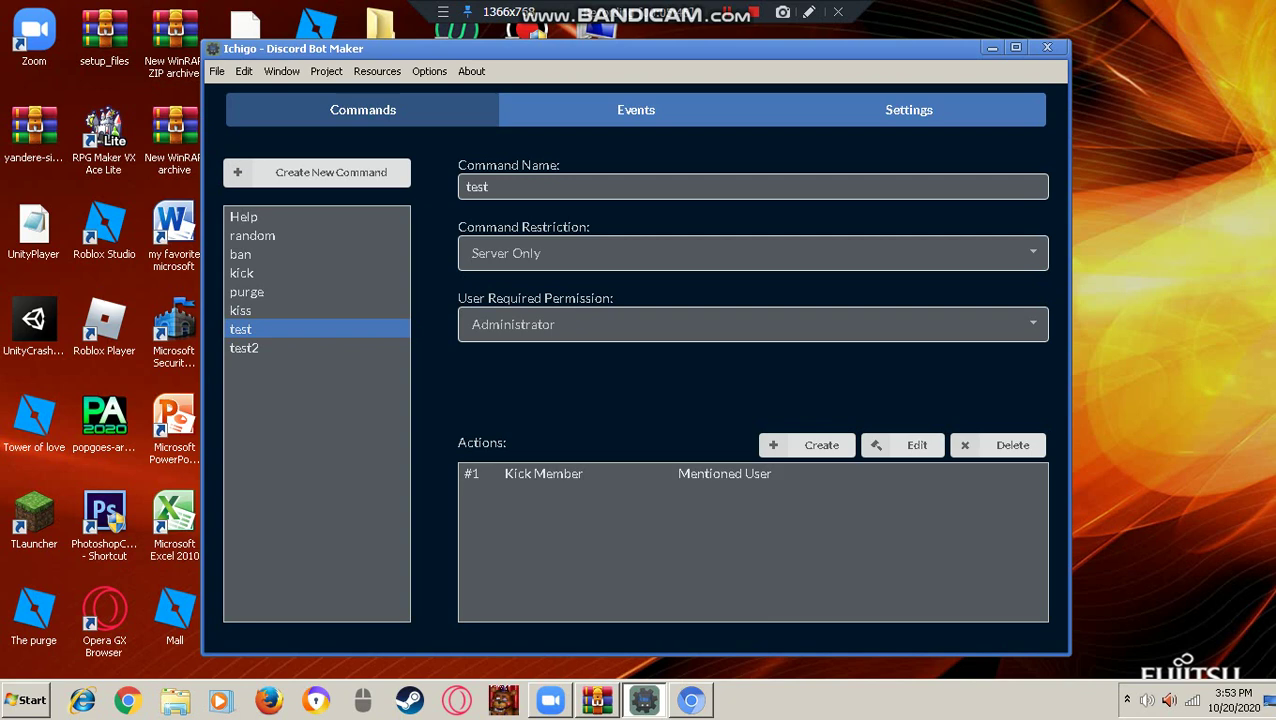
left_click(316, 348)
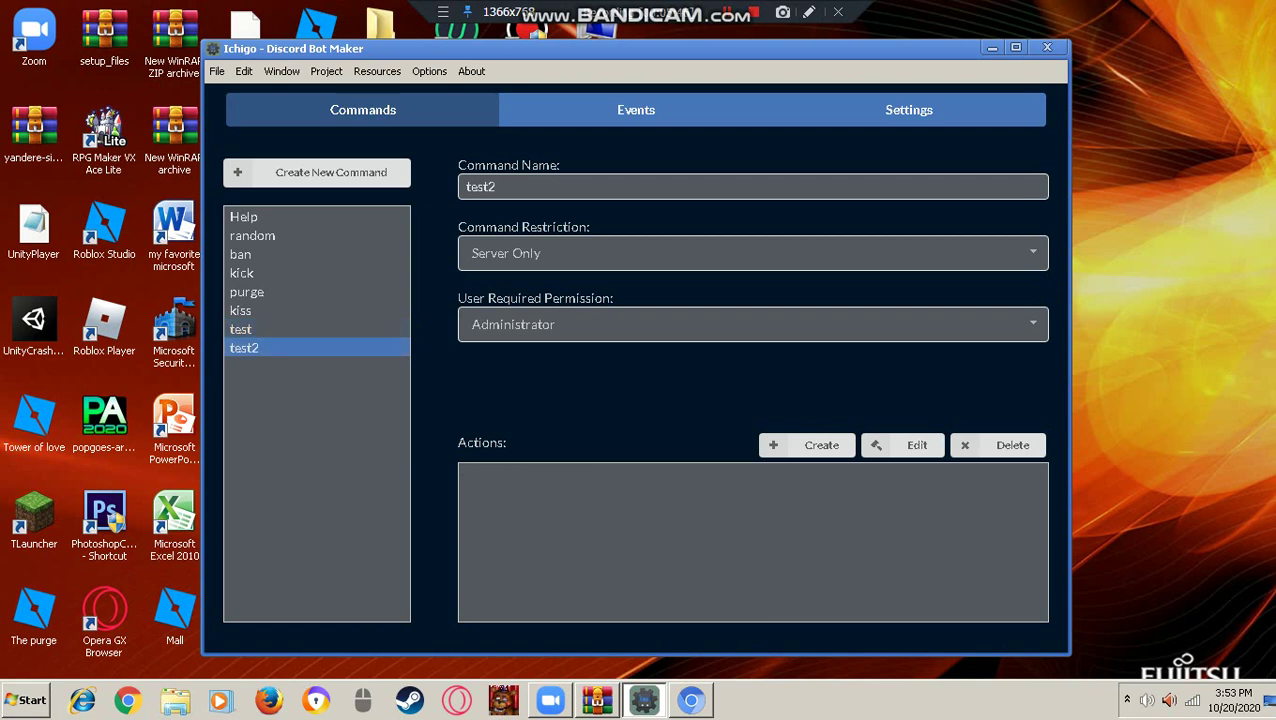
mouse_move(503, 187)
left_mouse_down()
mouse_move(465, 187)
mouse_move(499, 187)
left_mouse_up()
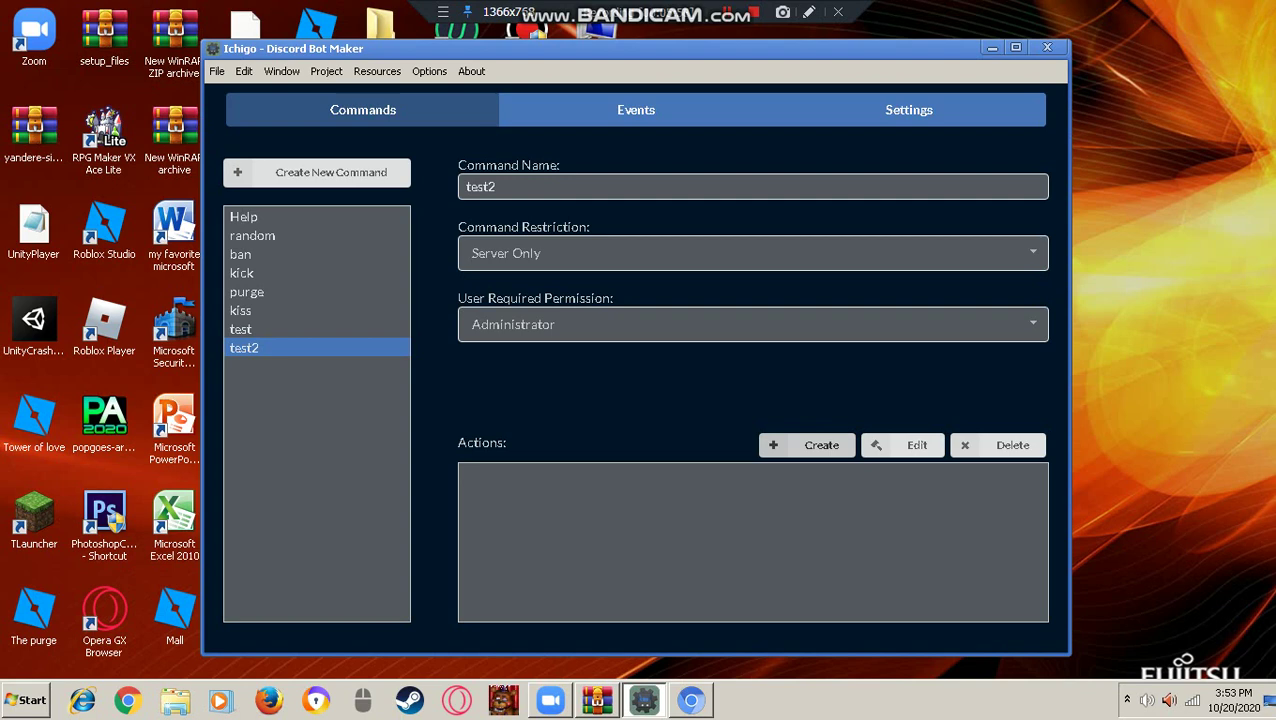
Start a Ban Member action for the test2 command with Mentioned User as the member
left_click(807, 445)
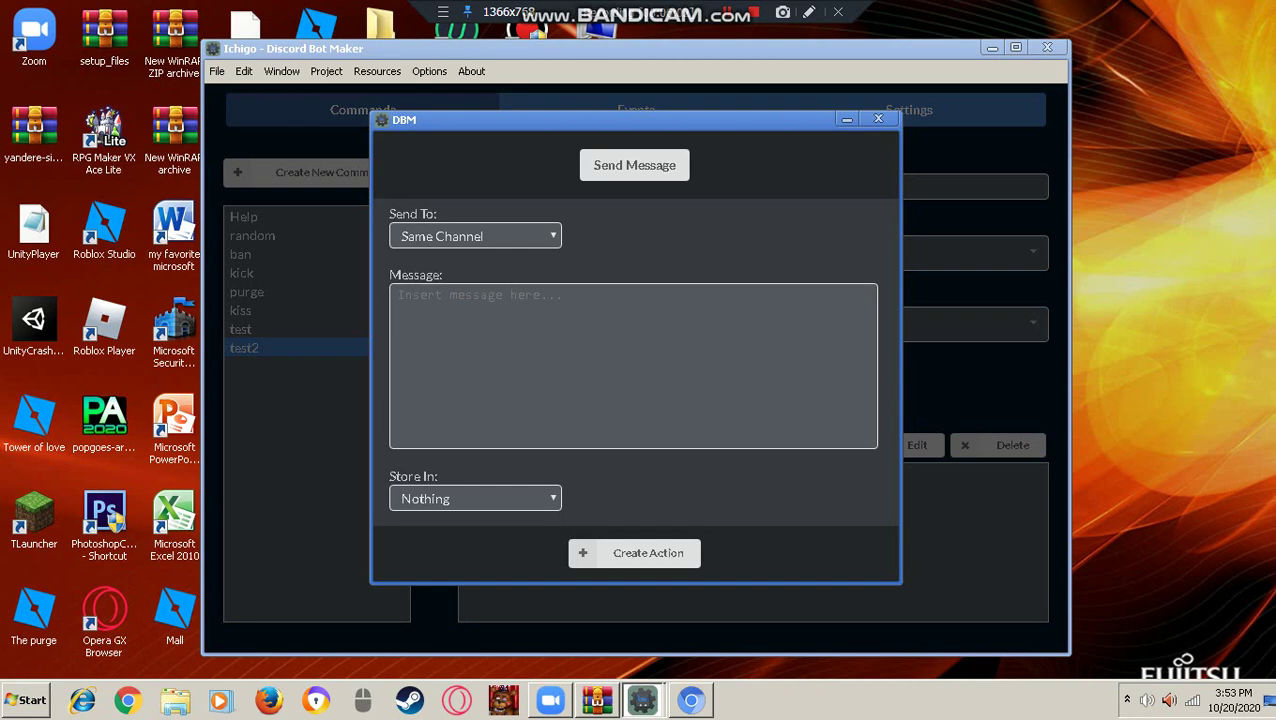
left_click(634, 165)
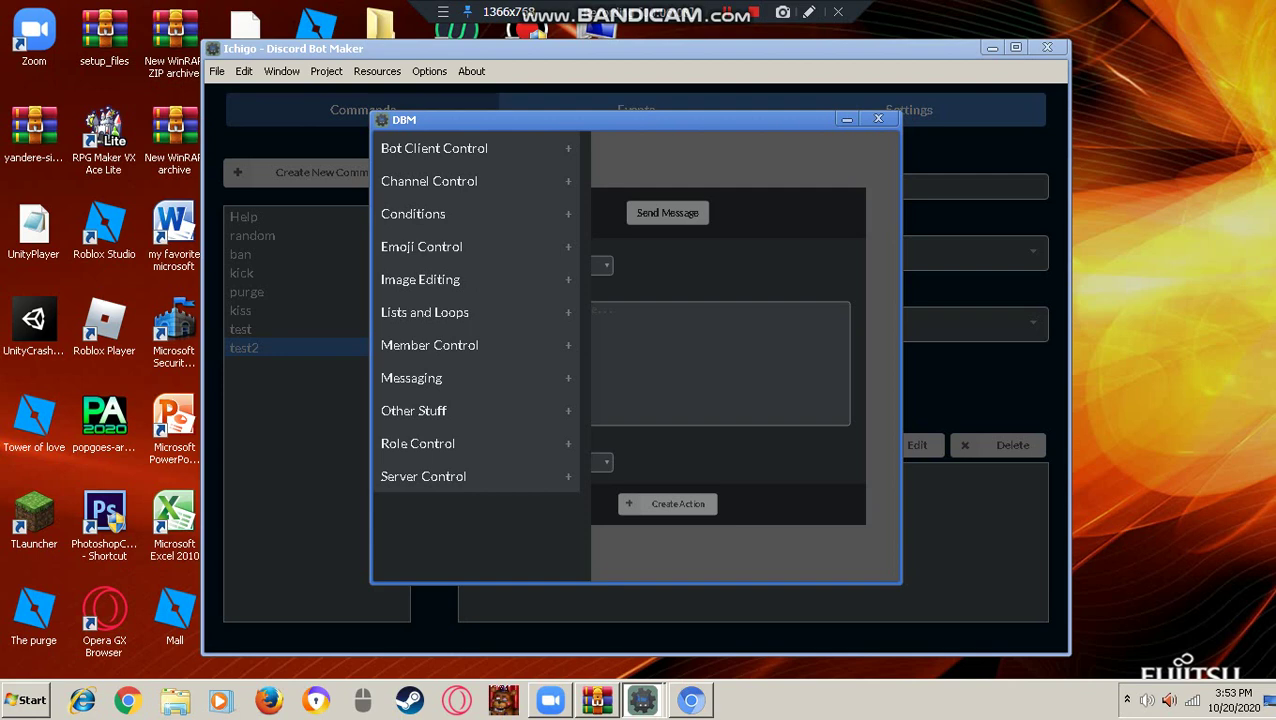
left_click(434, 148)
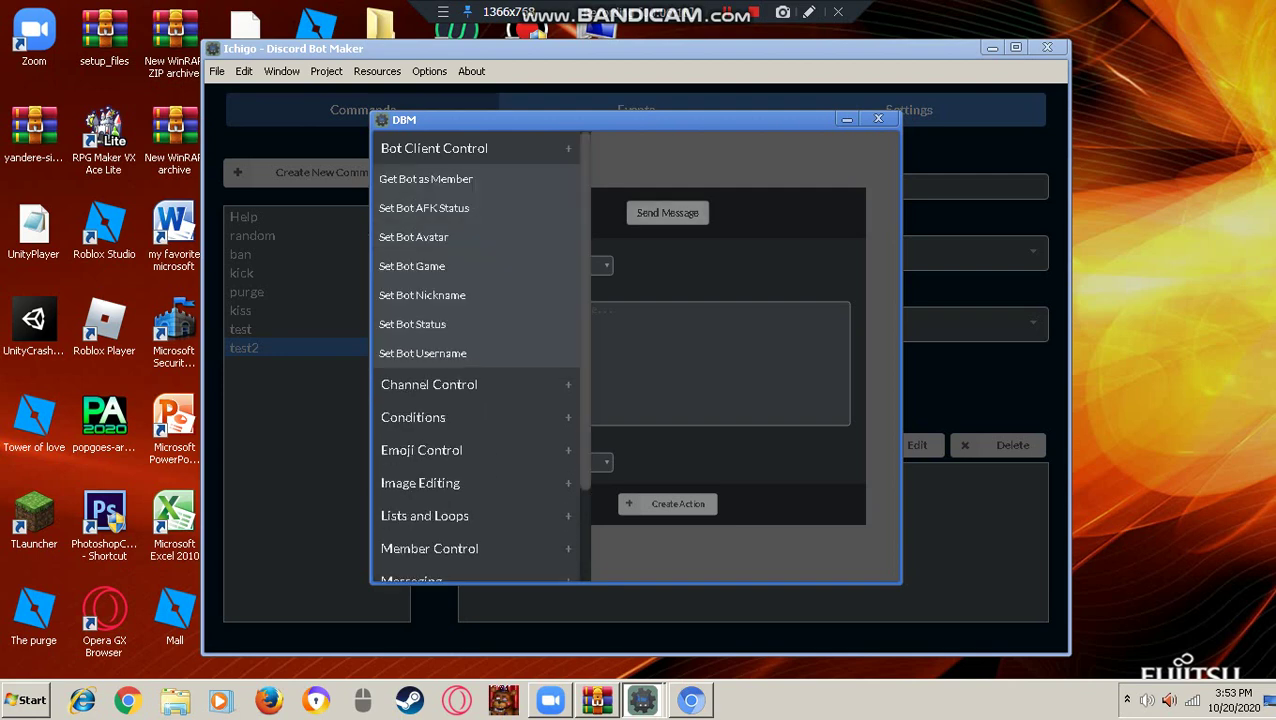
left_click(434, 148)
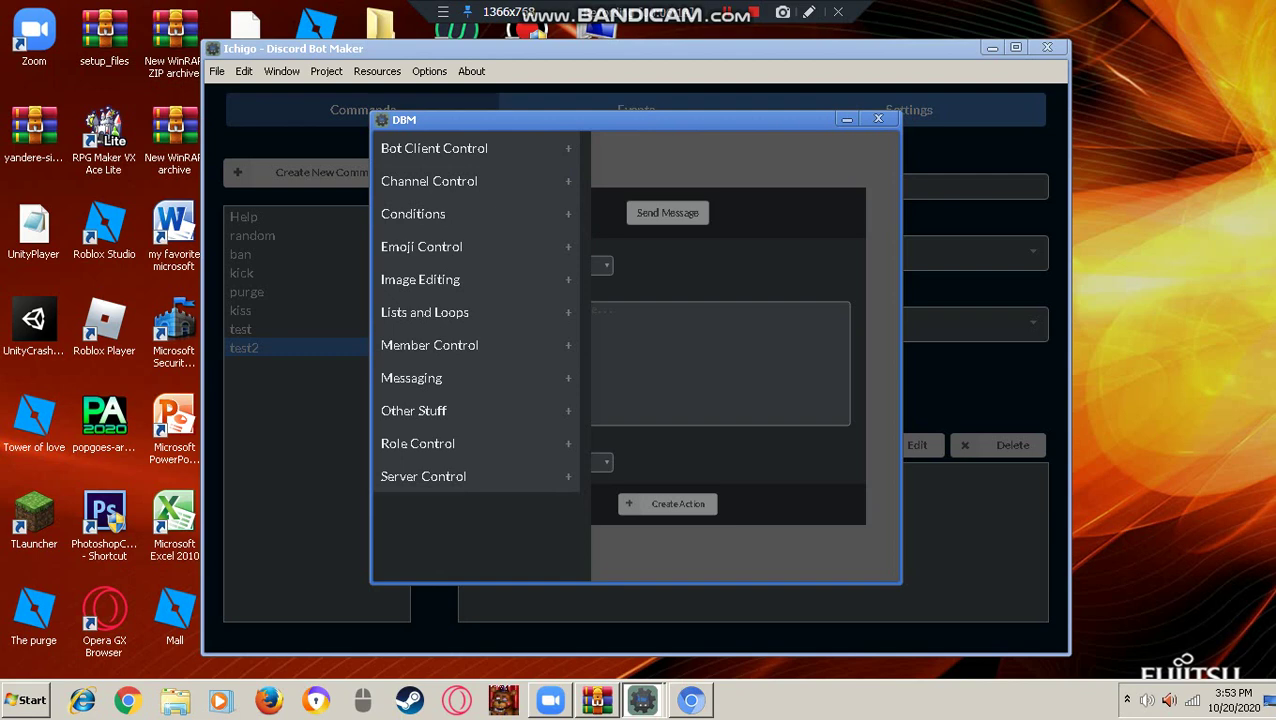
left_click(434, 148)
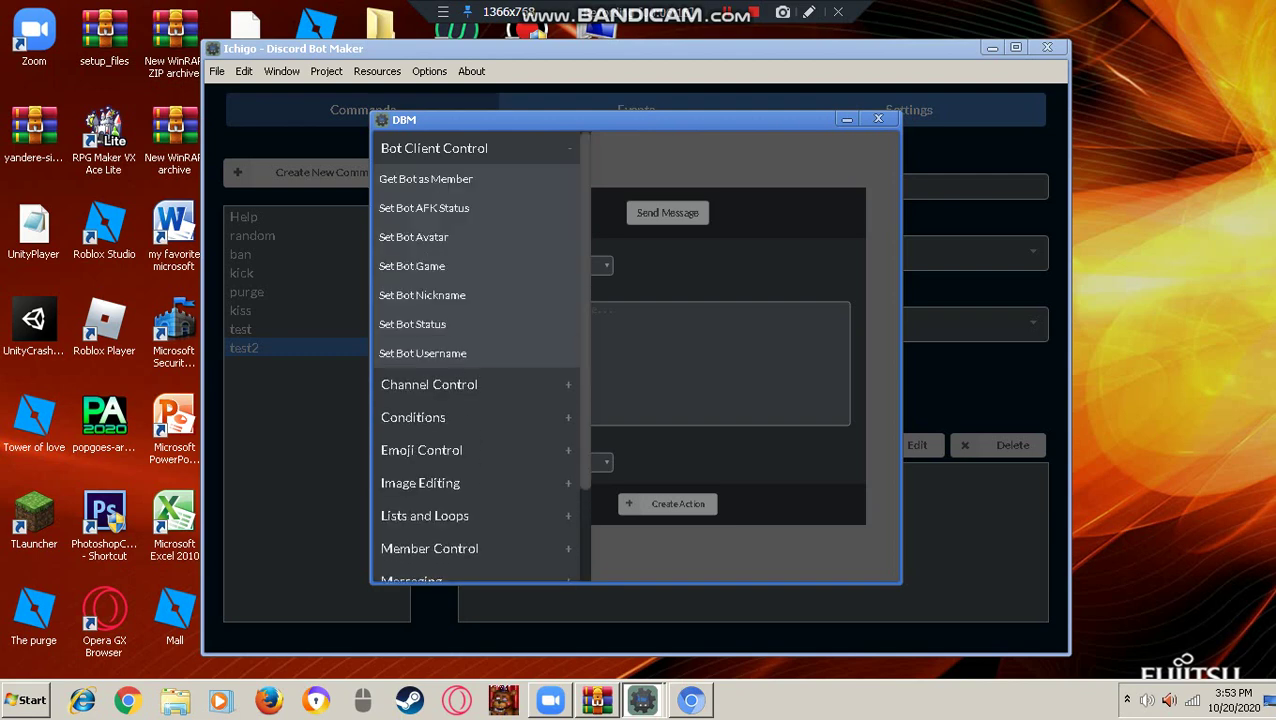
left_click(434, 148)
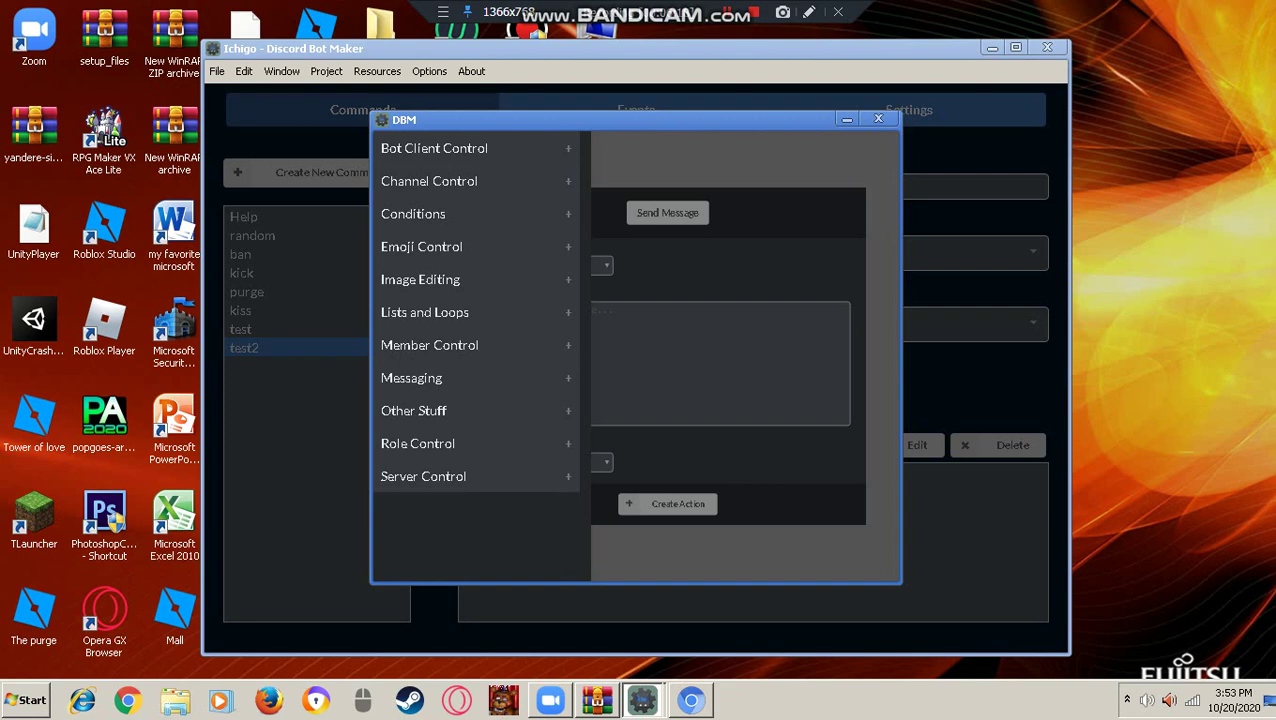
left_click(429, 345)
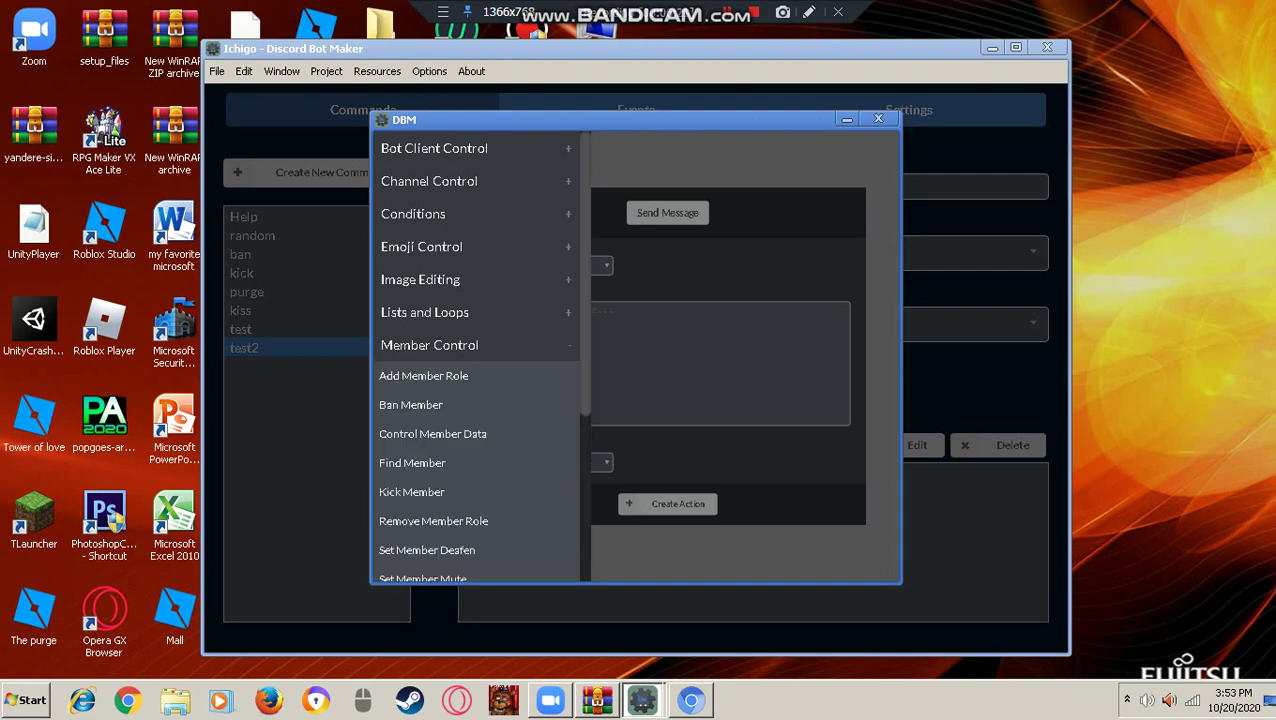
left_click(411, 404)
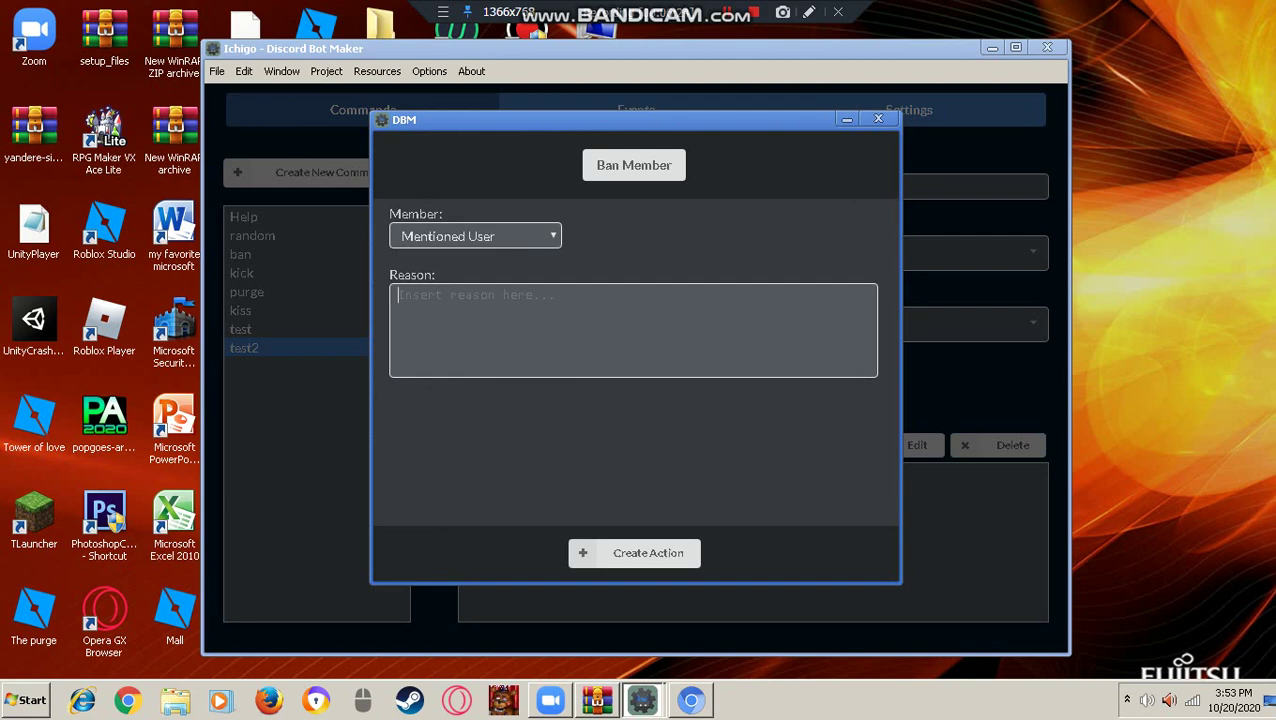
left_click(475, 236)
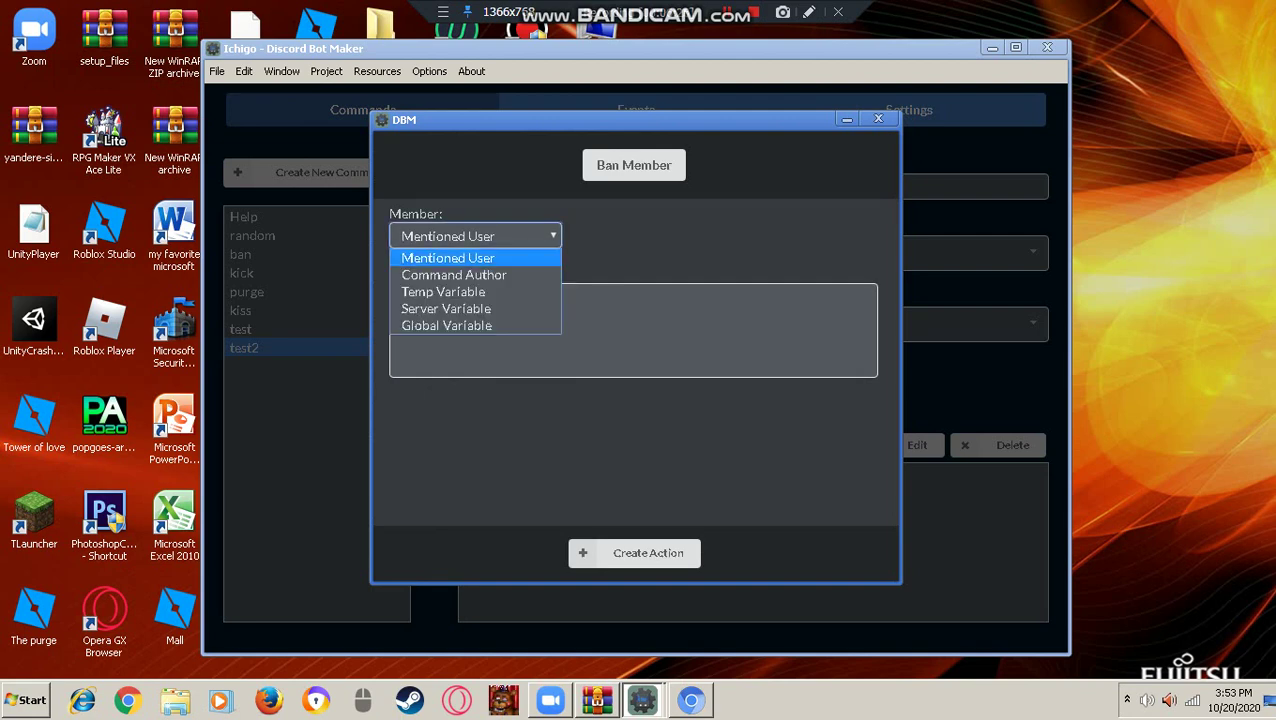
key("Escape")
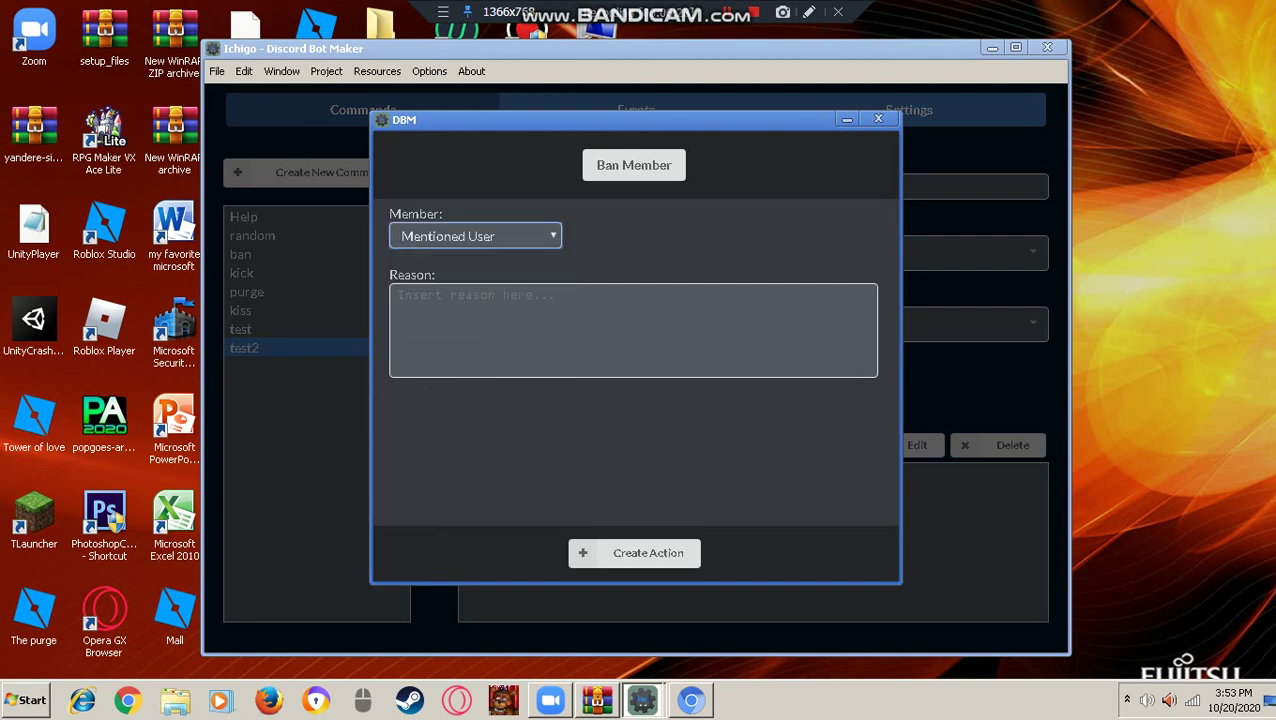
Leave the ban reason empty and create the Ban Member action
left_click_drag(390, 274, 438, 276)
left_click(400, 295)
type("Language")
key("BackSpace")
key("BackSpace")
key("BackSpace")
key("BackSpace")
key("BackSpace")
key("BackSpace")
key("BackSpace")
key("BackSpace")
left_click(634, 553)
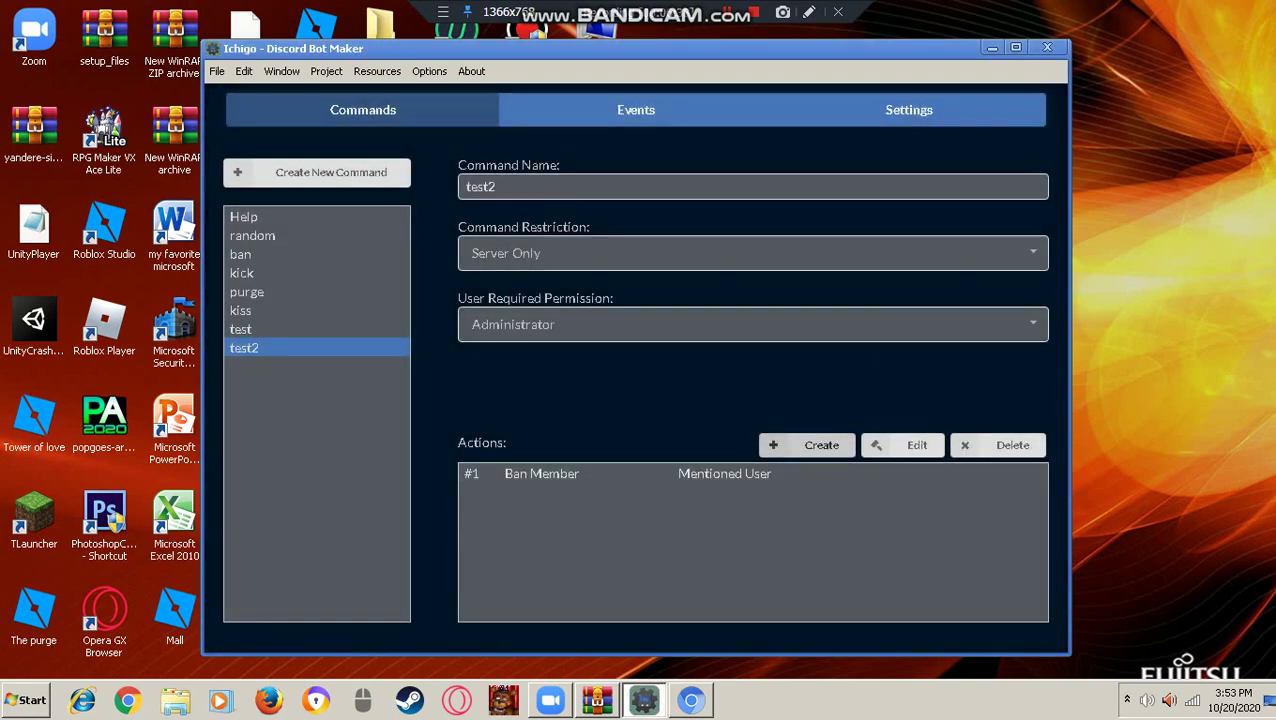
Add a Send Message action to the same channel reading "Banned completed" and "0-divadibdabd" on two lines, and save the project
left_click(807, 445)
left_click(634, 165)
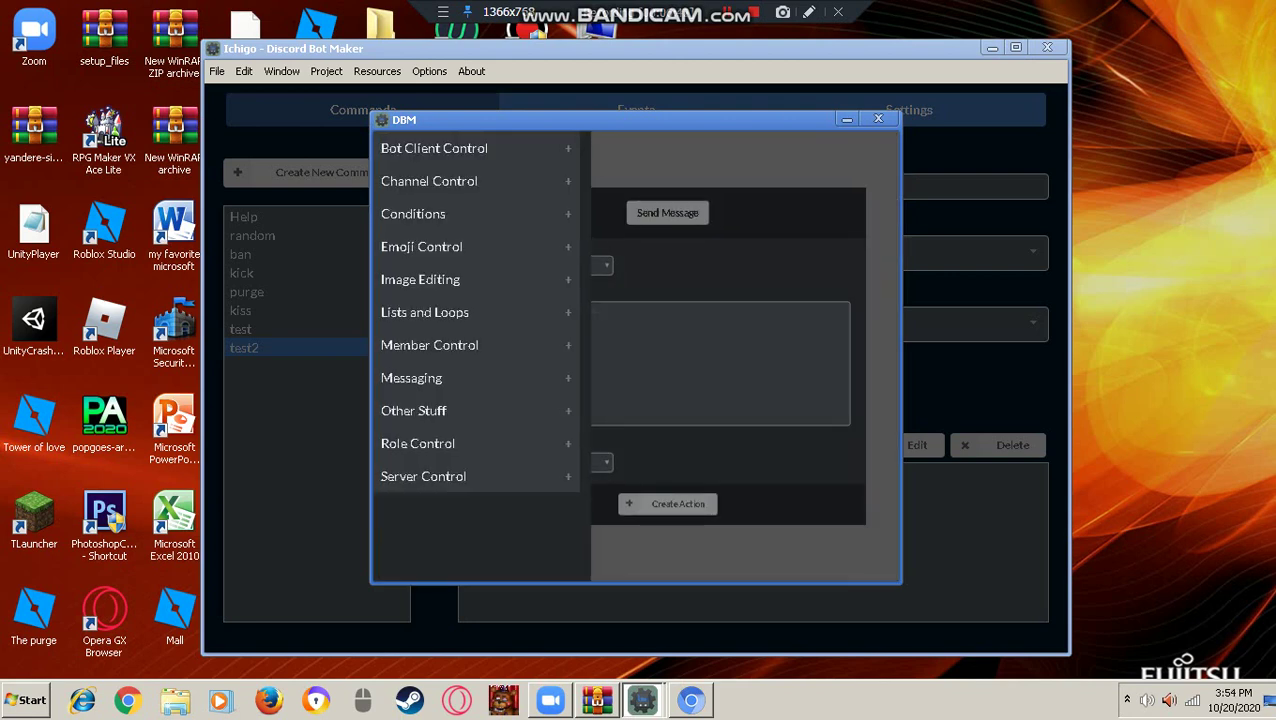
left_click(475, 378)
left_click(700, 364)
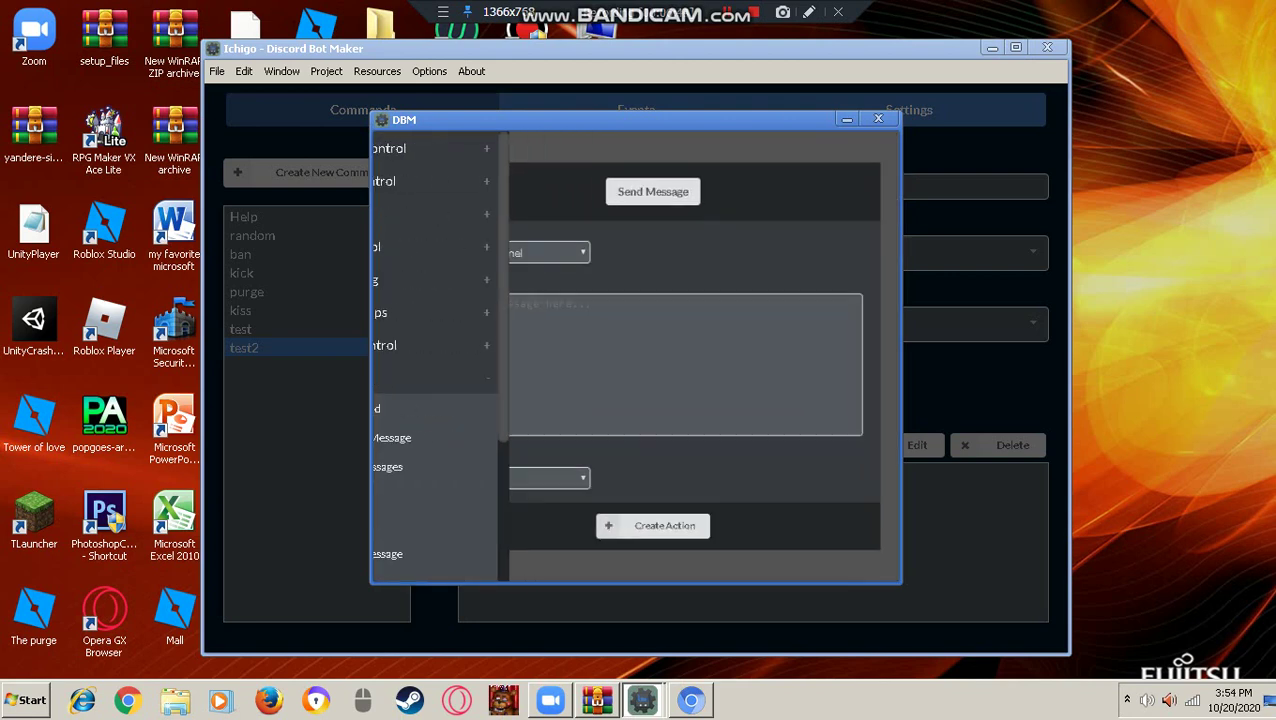
left_click(700, 364)
type("Banned completye")
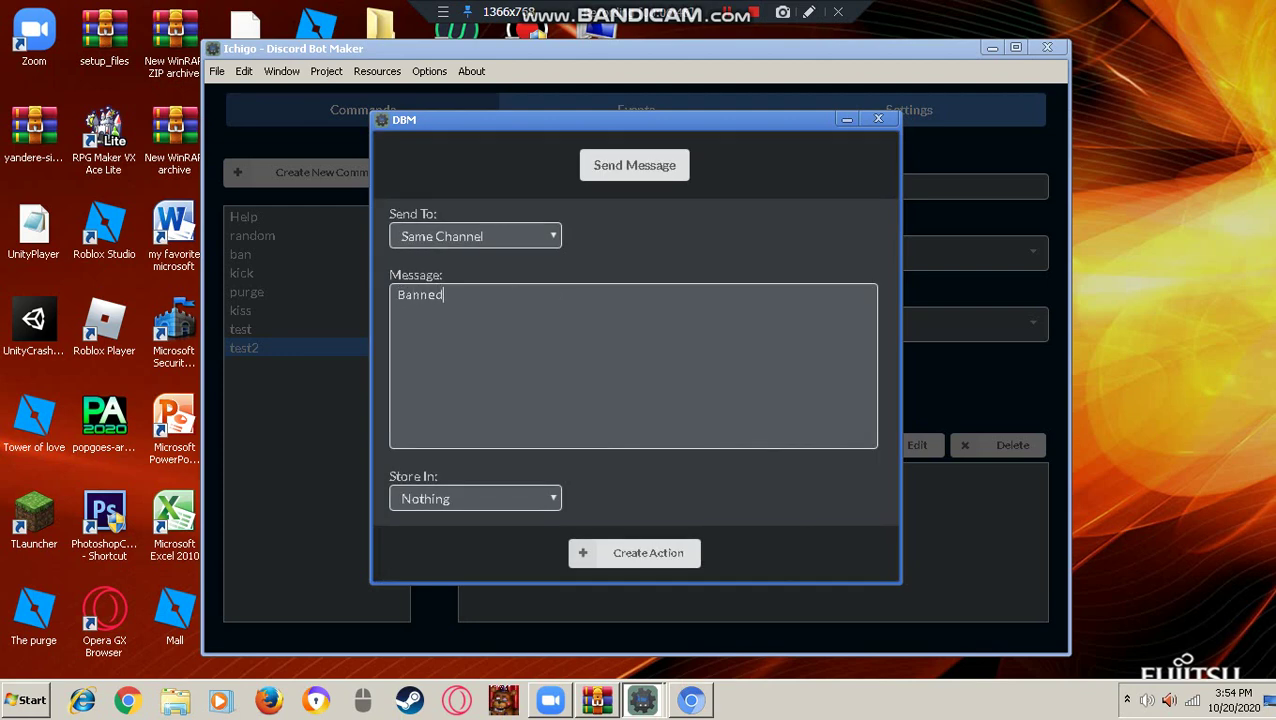
key("BackSpace")
key("BackSpace")
type("ed")
type("divadibdabd")
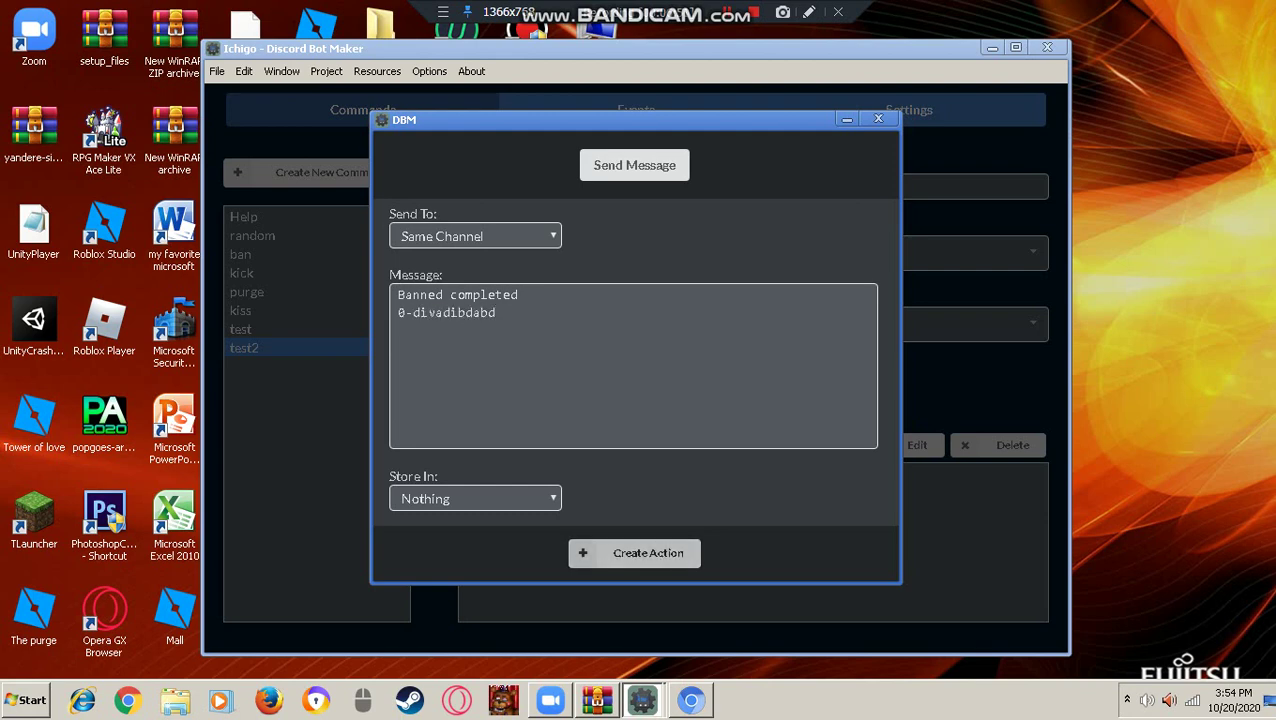
left_click(634, 553)
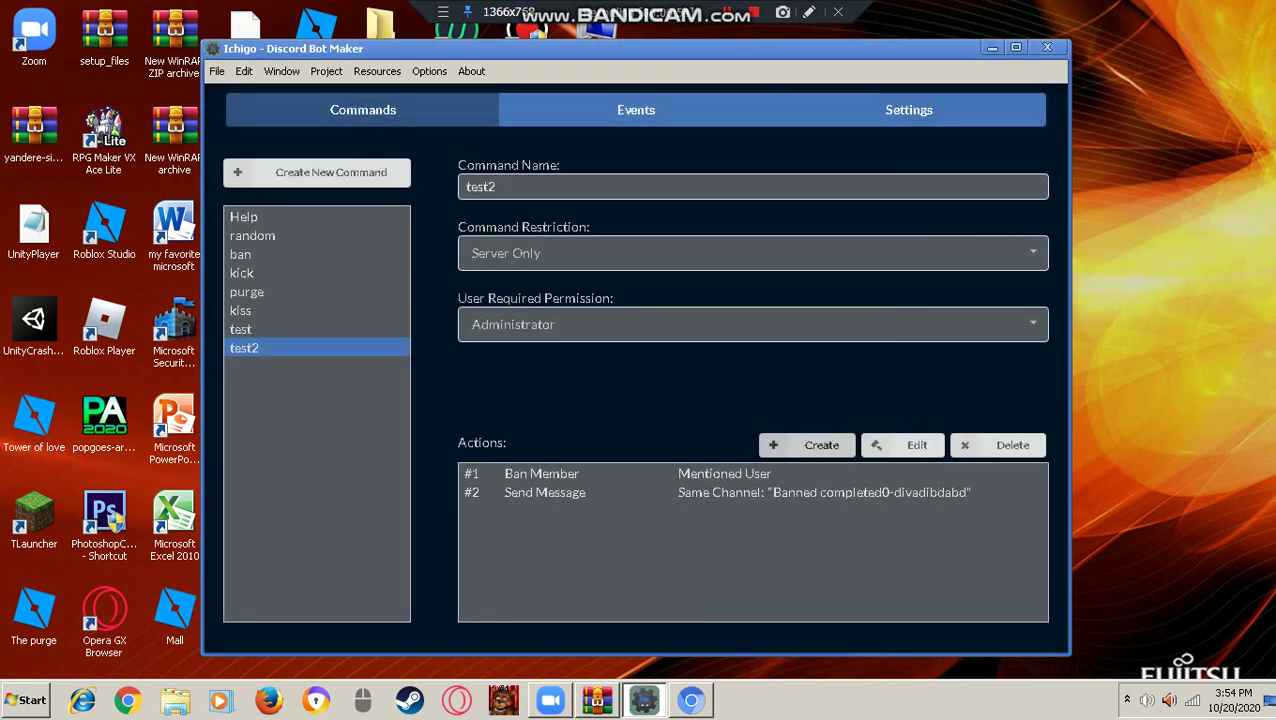
left_click(217, 71)
left_click(277, 134)
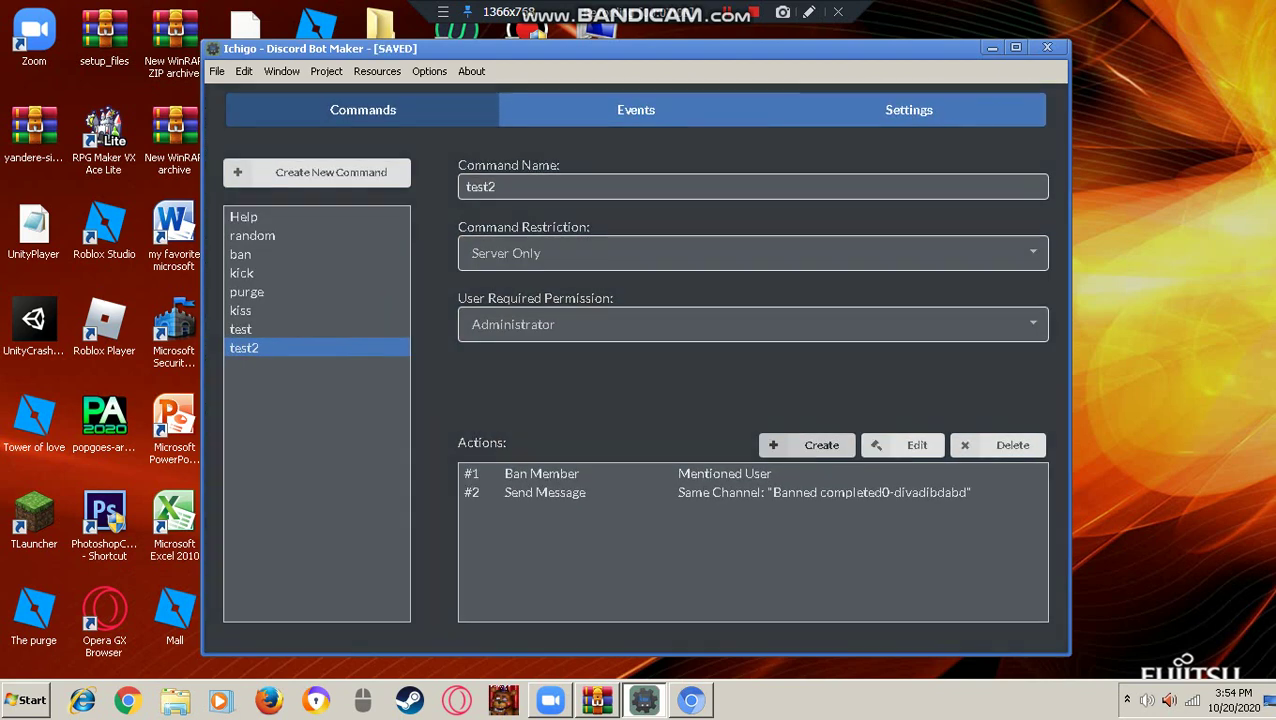
left_click(429, 71)
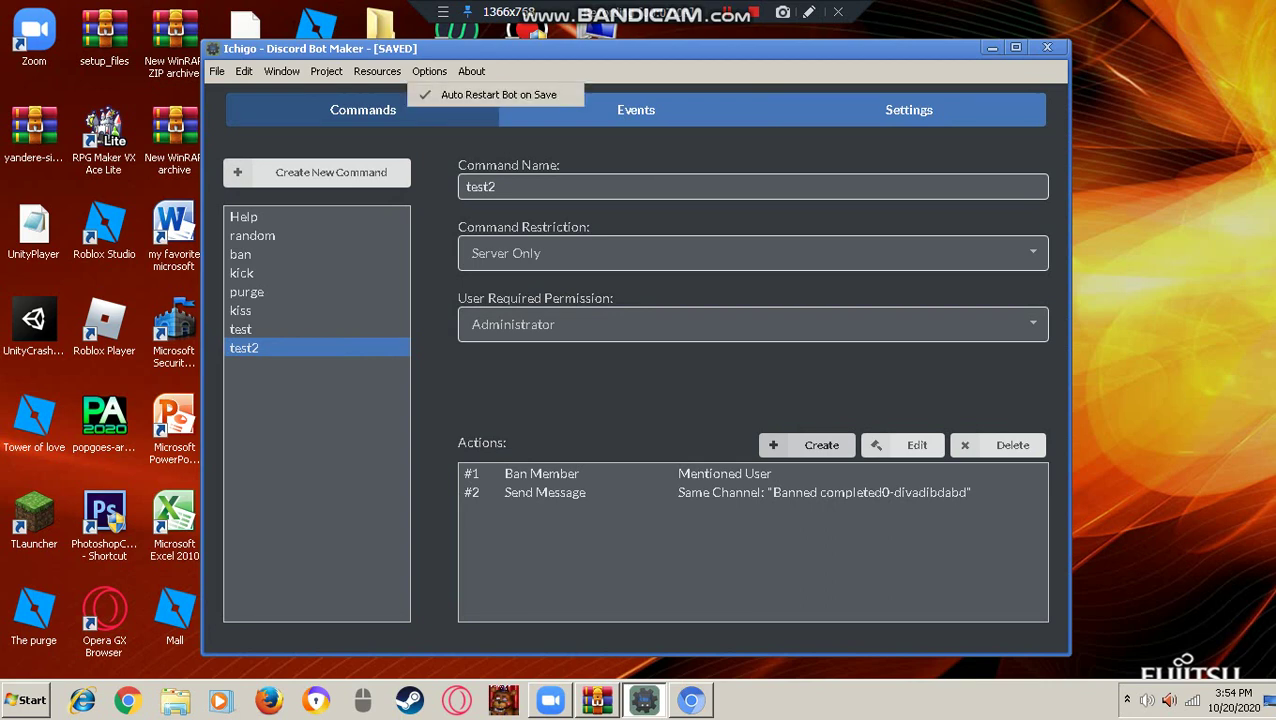
key("Escape")
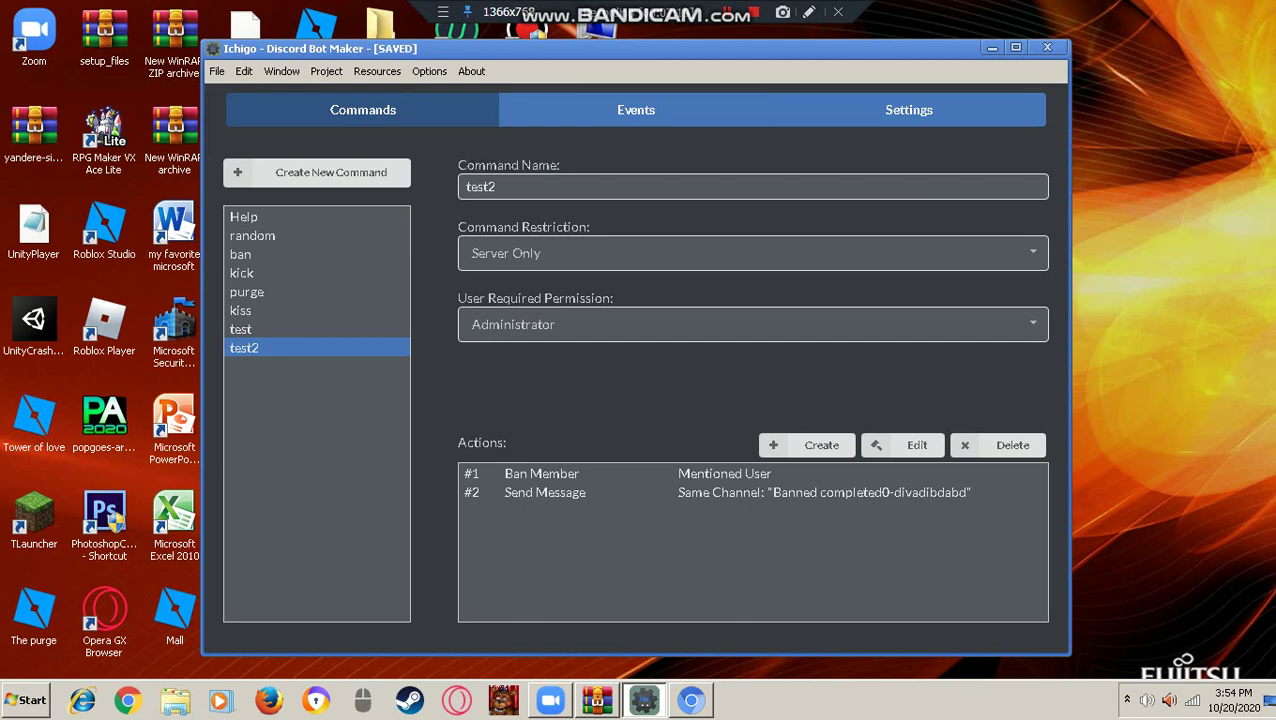
left_click(377, 71)
mouse_move(472, 71)
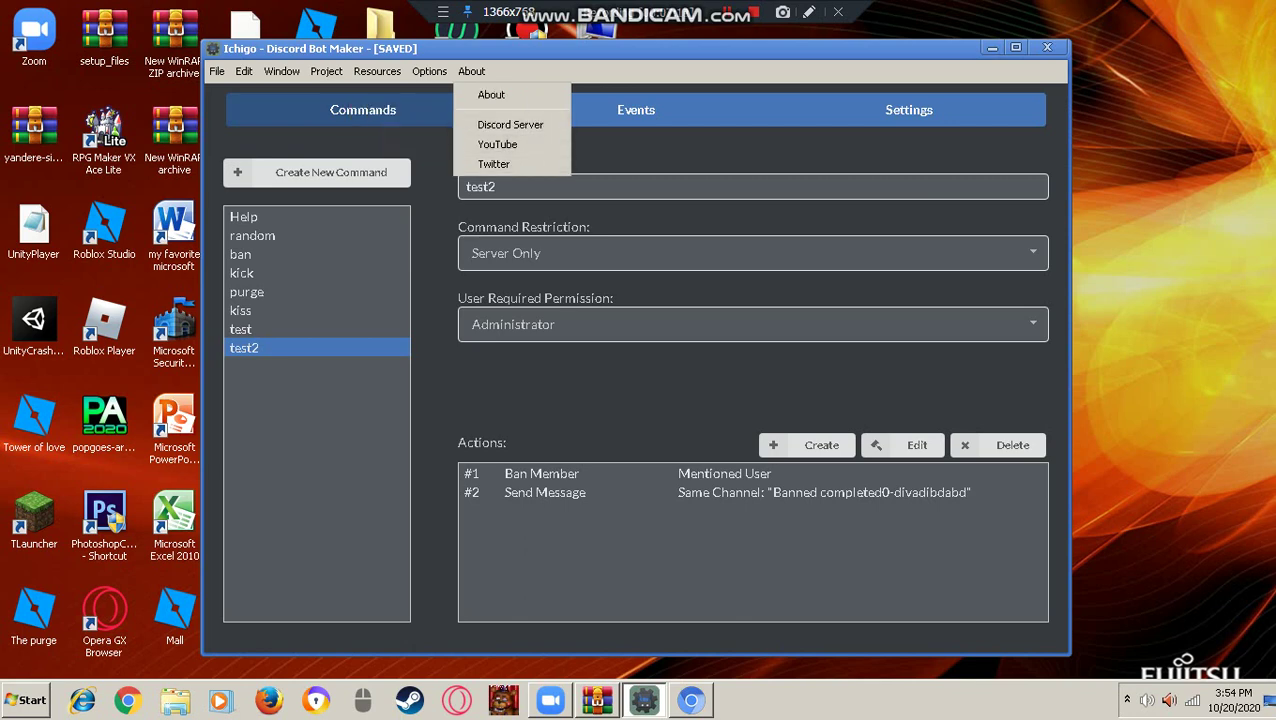
key("Escape")
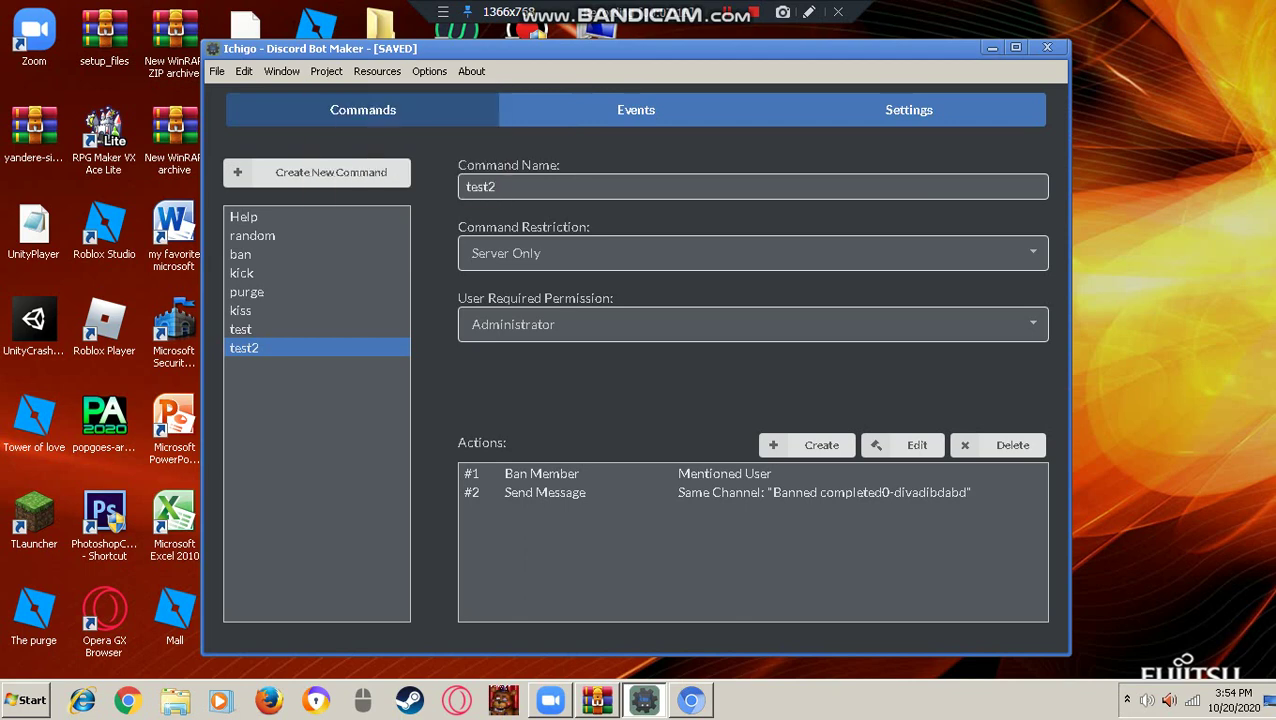
left_click(281, 71)
key("Escape")
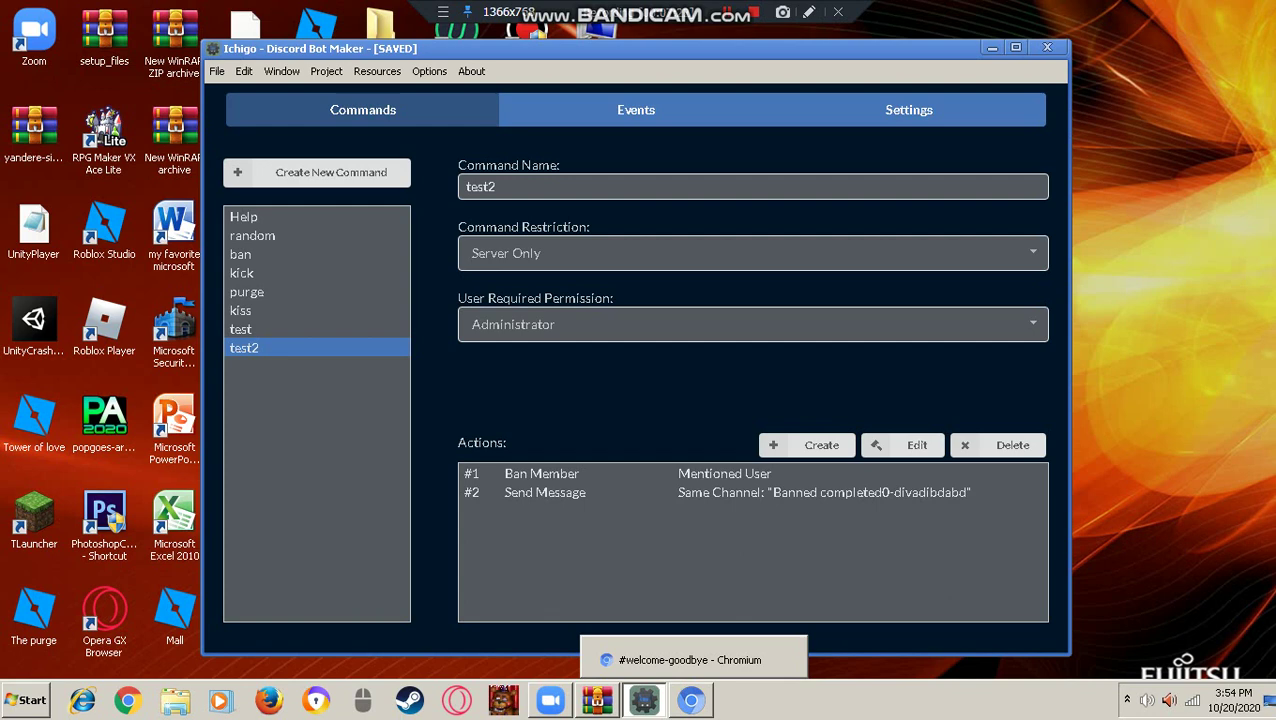
left_click(690, 700)
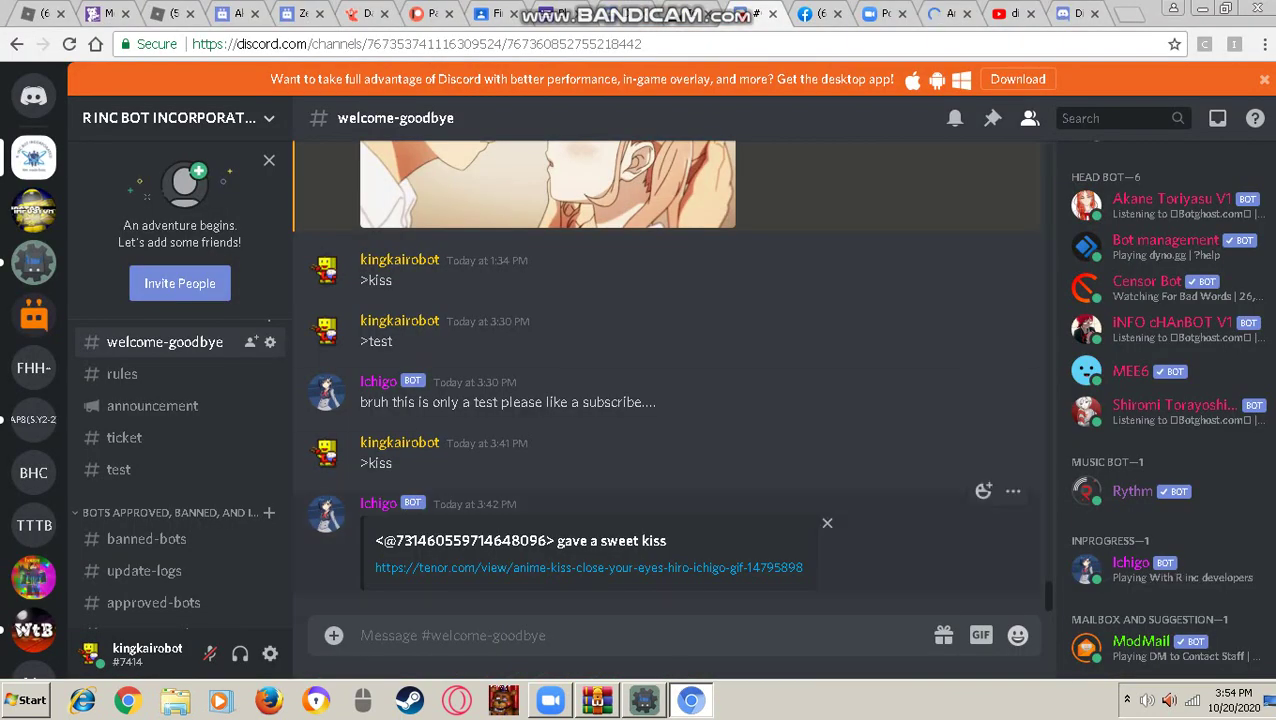
left_click(600, 636)
scroll(1165, 400, "down", 1)
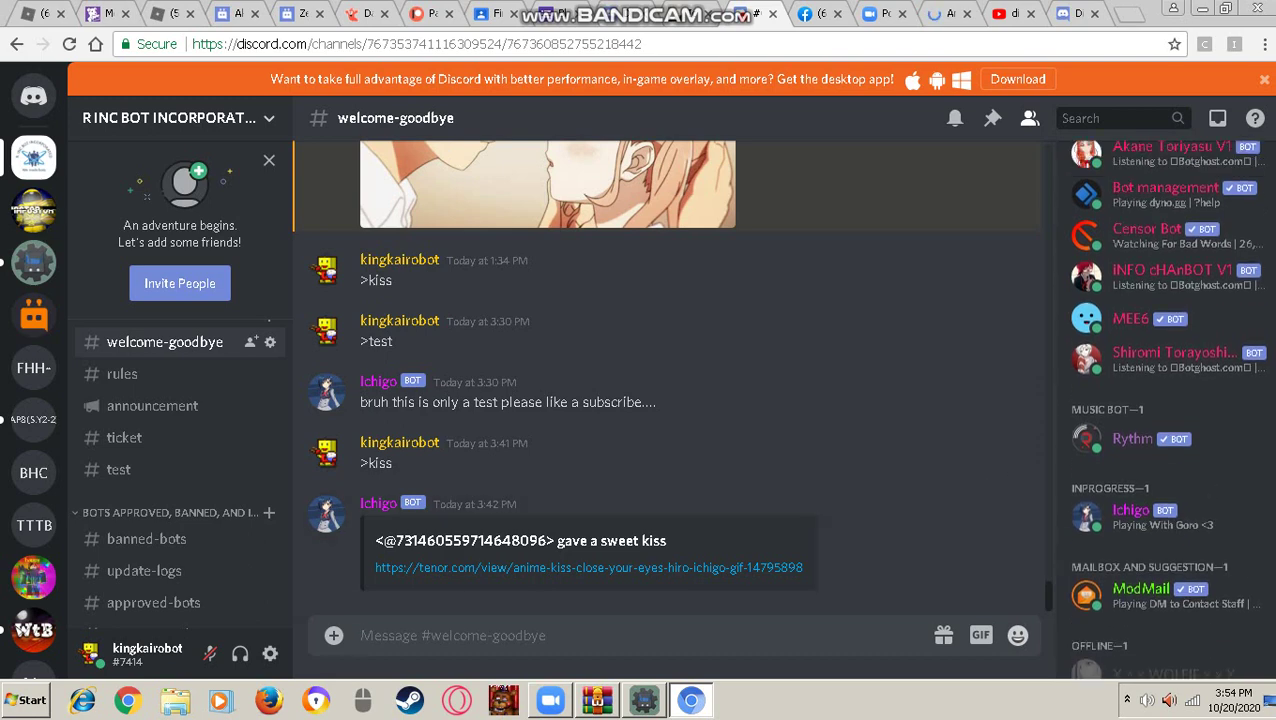
scroll(1165, 400, "up", 2)
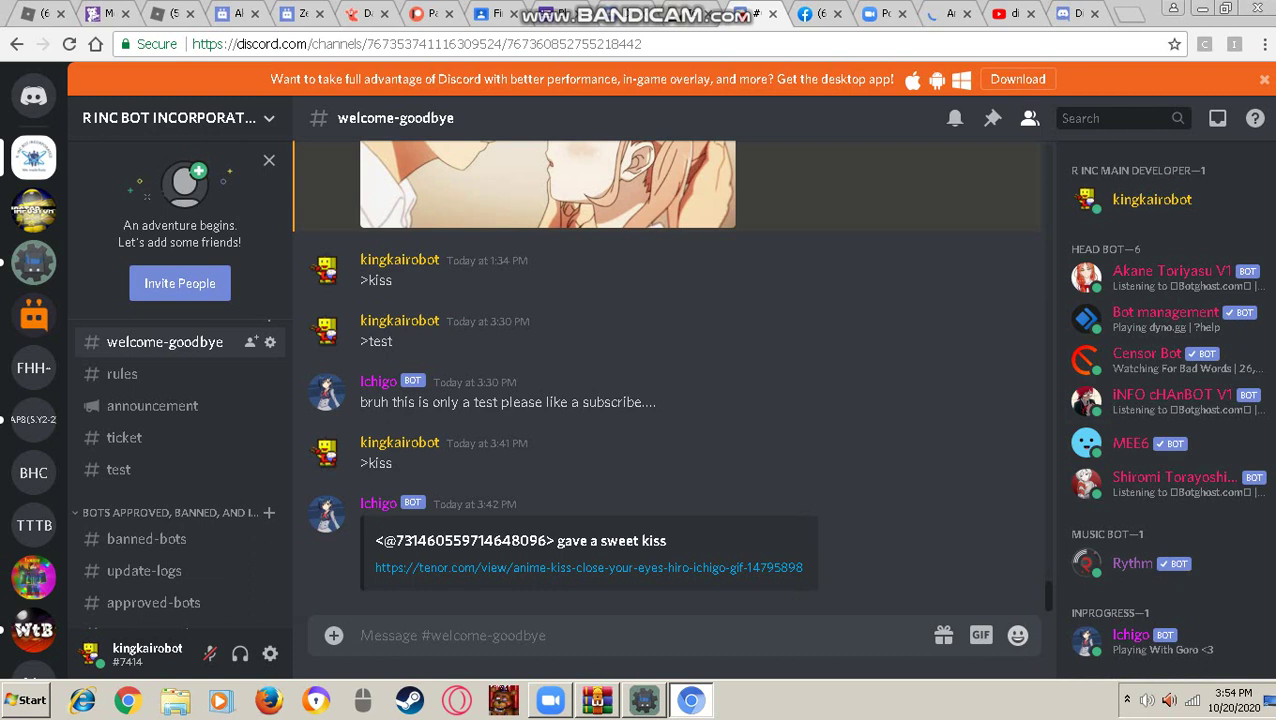
type(">kc")
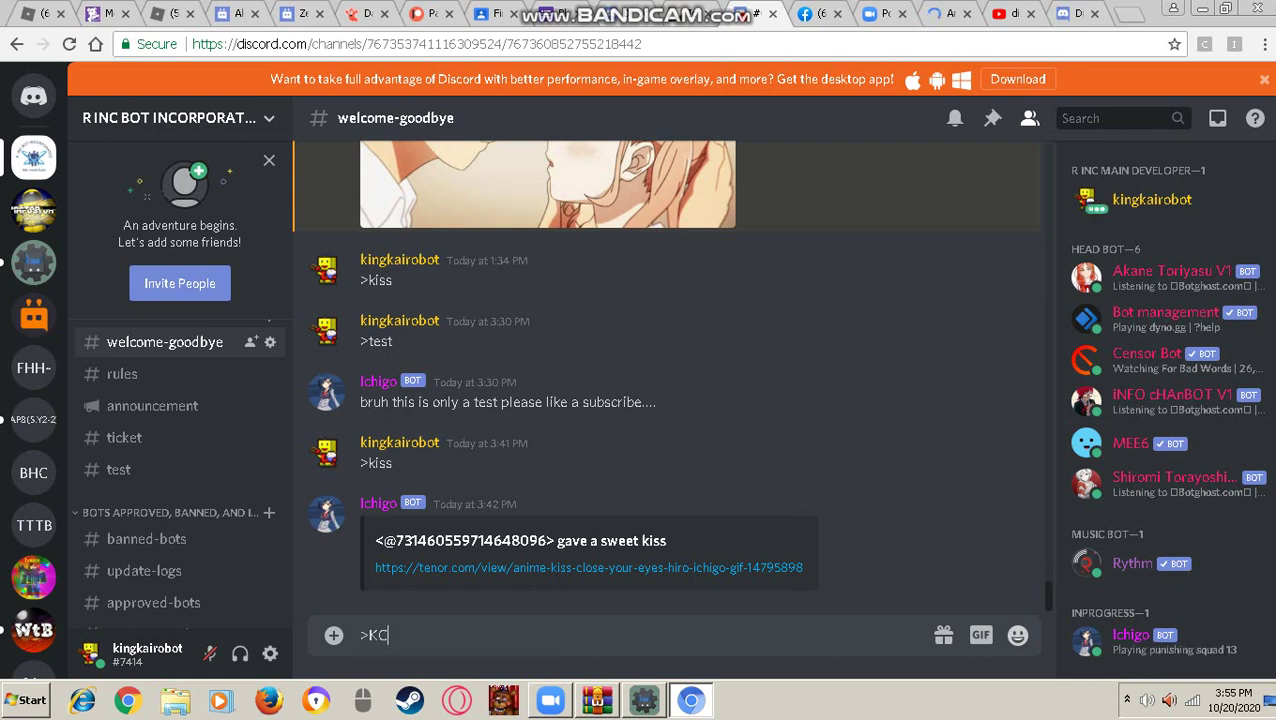
key("BackSpace")
type("kick @in")
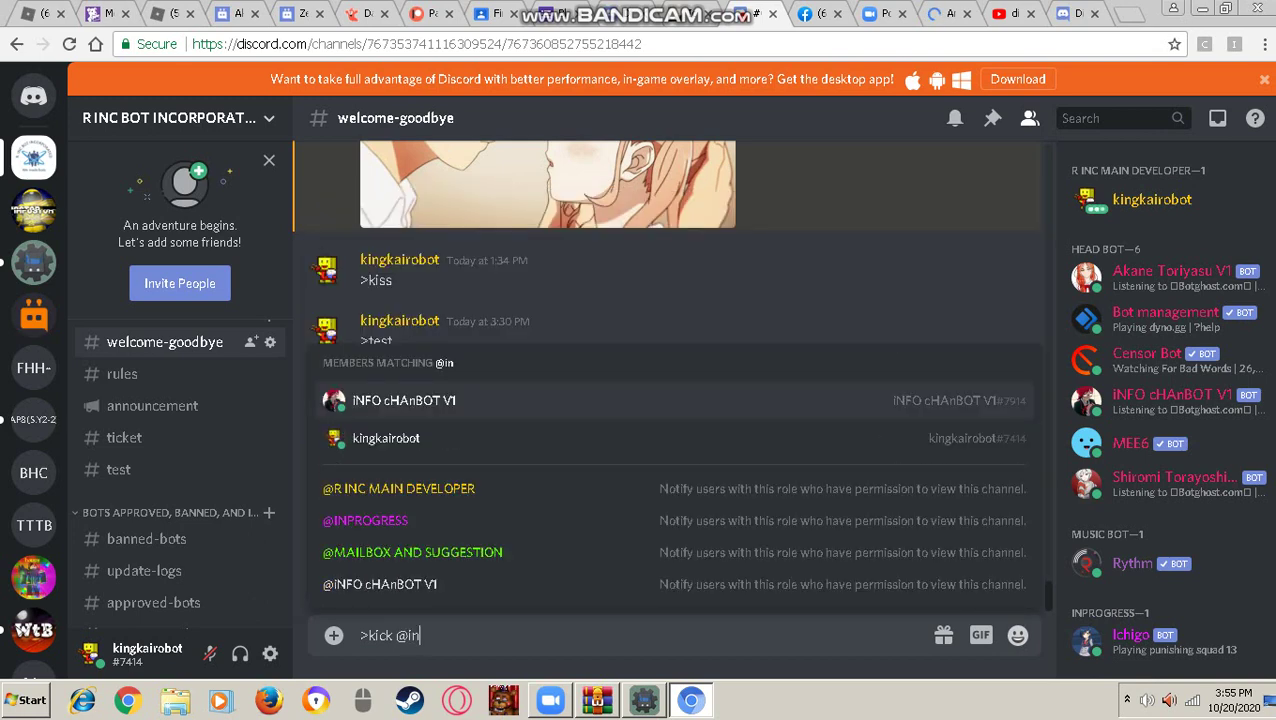
type("fo")
key("Tab")
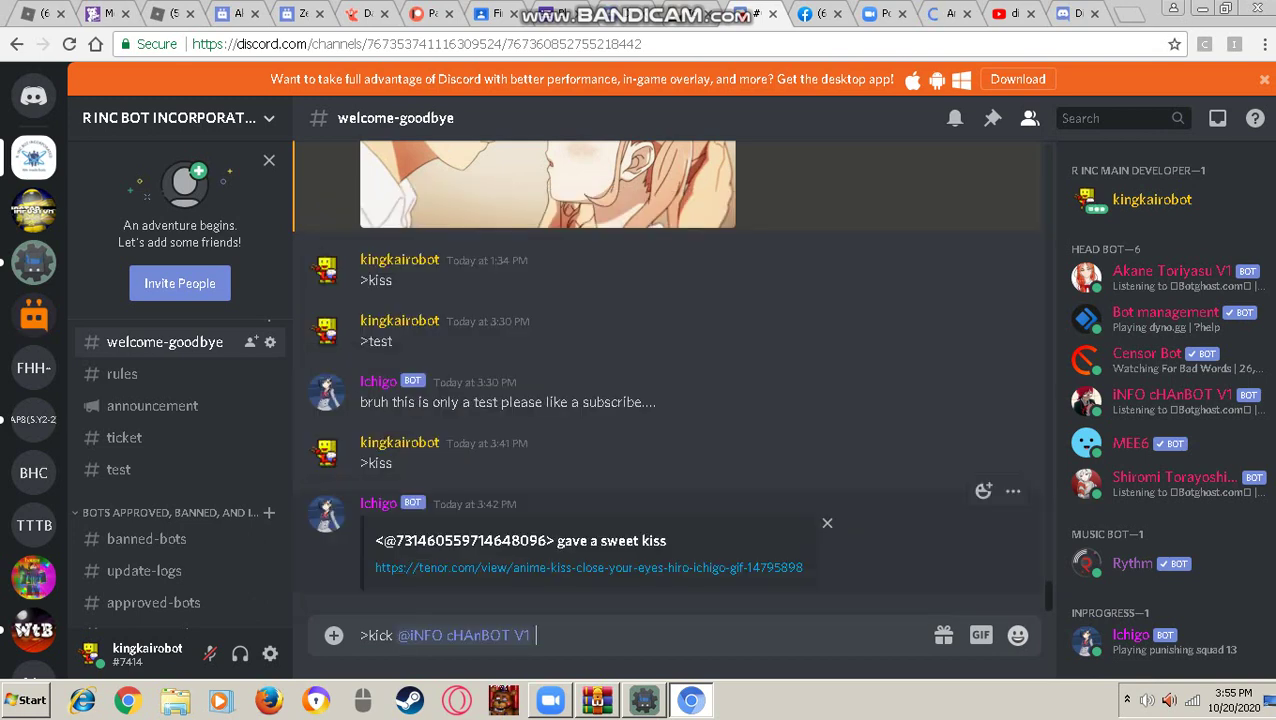
key("Return")
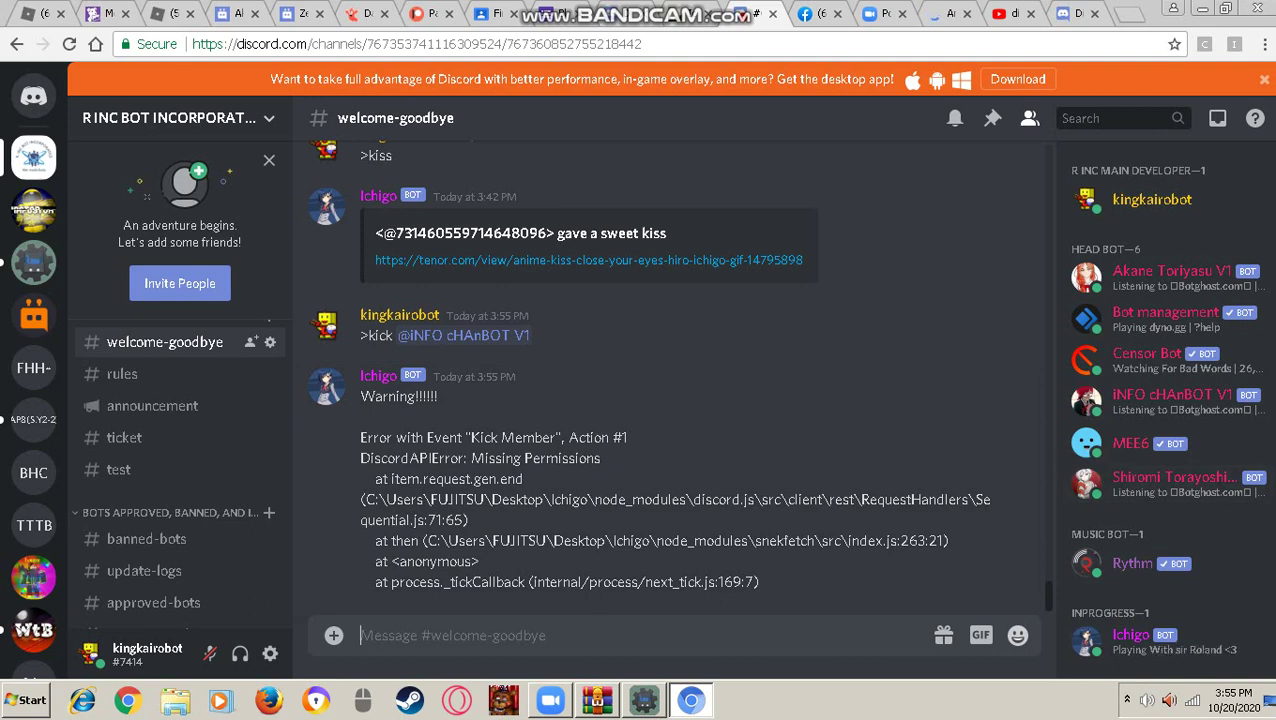
Examine Ichigo's reply to the kick command, especially the DiscordAPIError line
left_click(1201, 8)
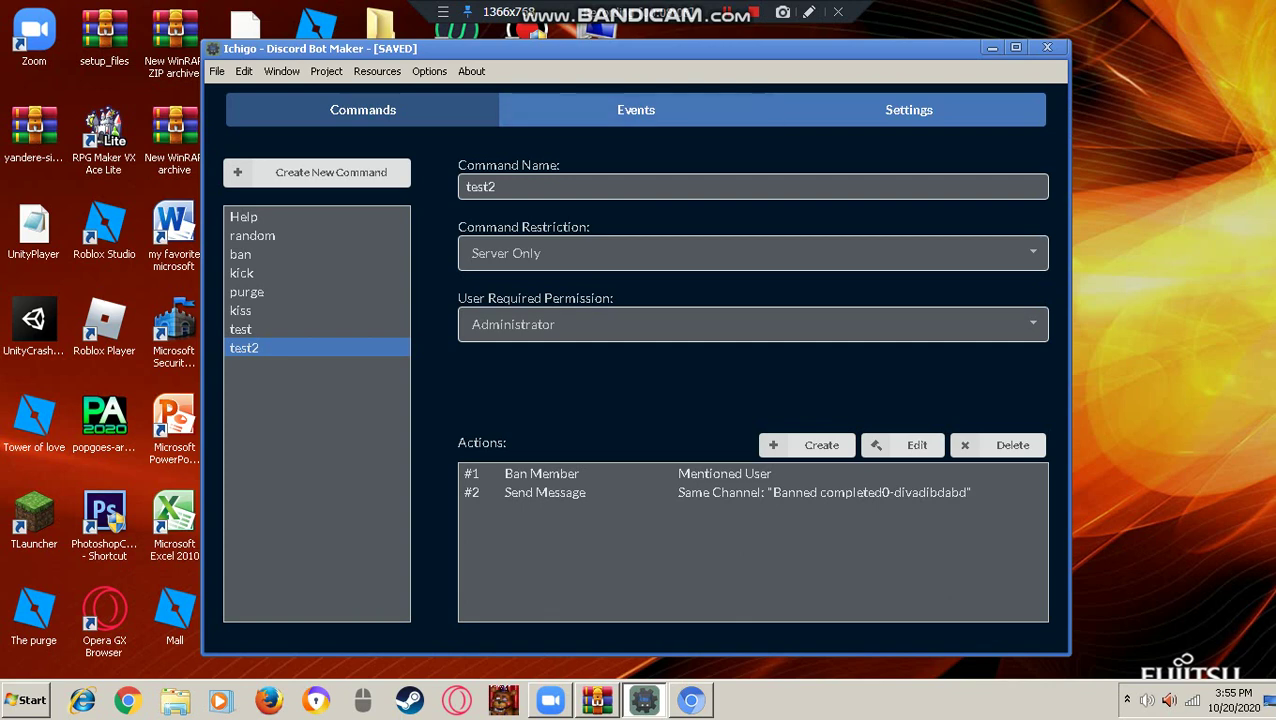
left_click(691, 700)
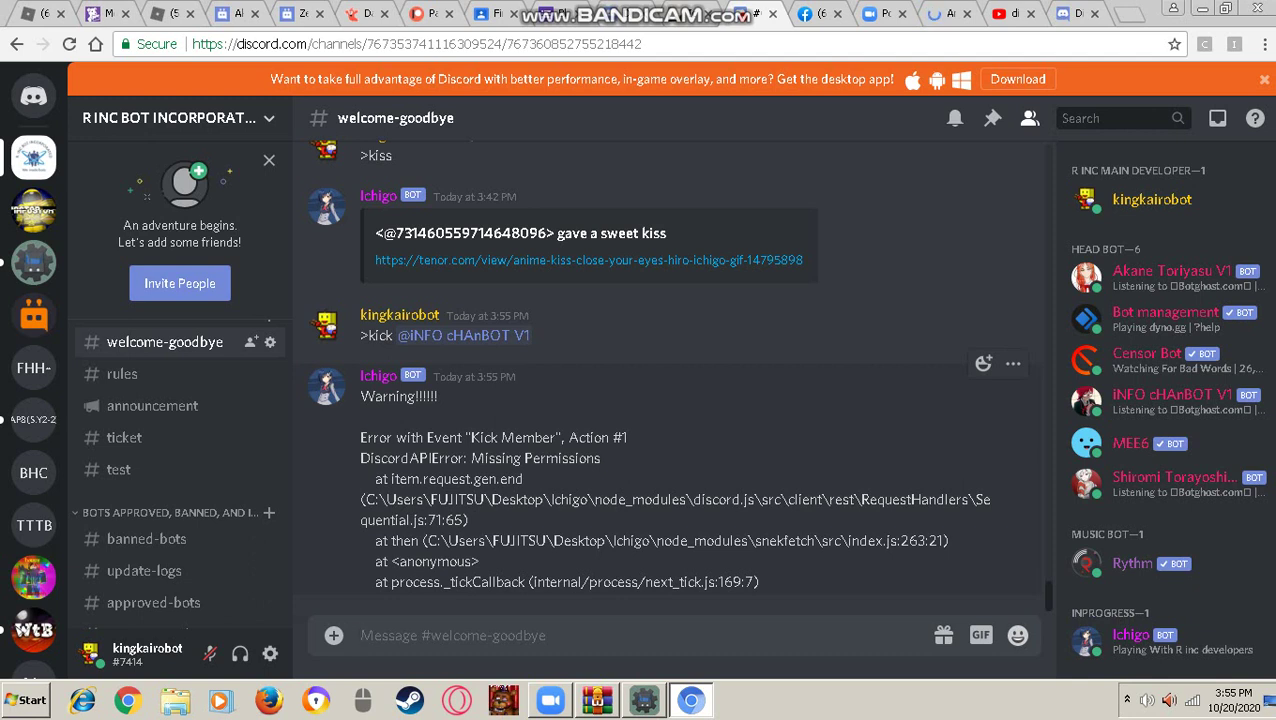
left_click_drag(361, 437, 561, 499)
left_click(561, 499)
left_click_drag(361, 437, 514, 479)
left_click(514, 479)
left_click(1152, 200)
left_click(1152, 200)
left_click(1152, 200)
left_click(1152, 200)
left_click_drag(360, 458, 601, 458)
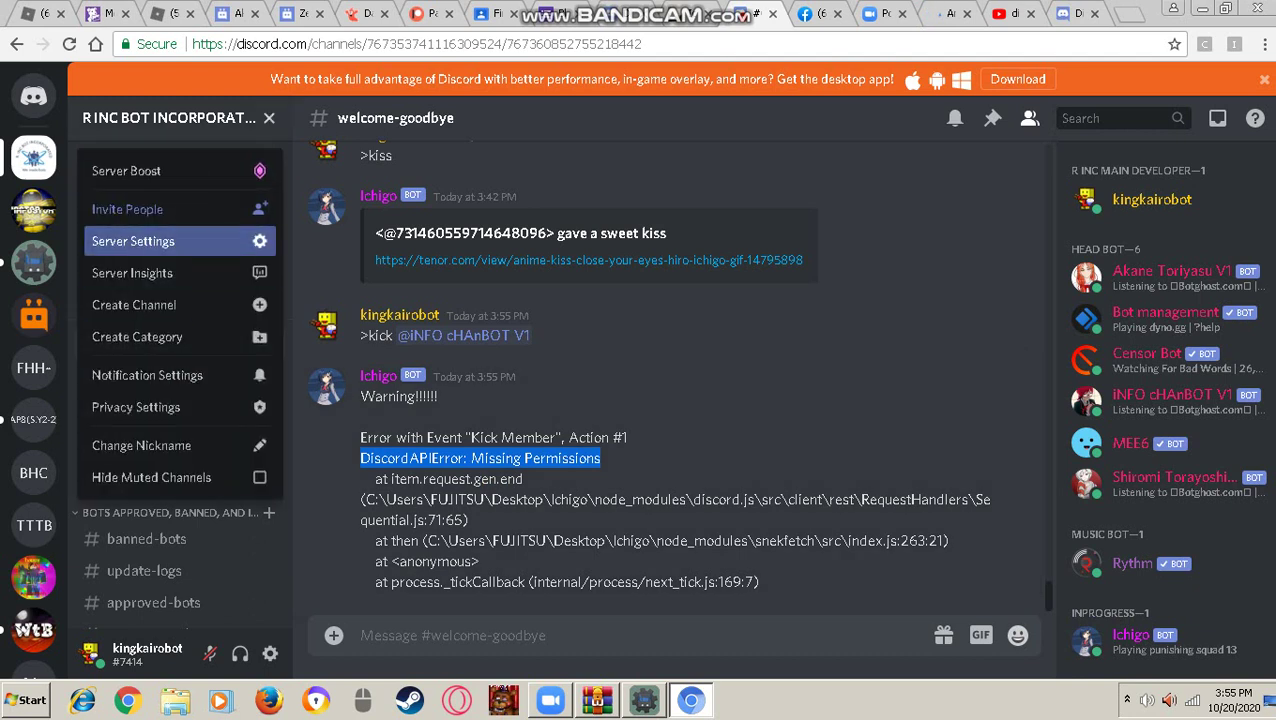
In the server's role settings, enable View Server Insights for the R INC MAIN DEVELOPER role, save the change and leave the settings
key("Escape")
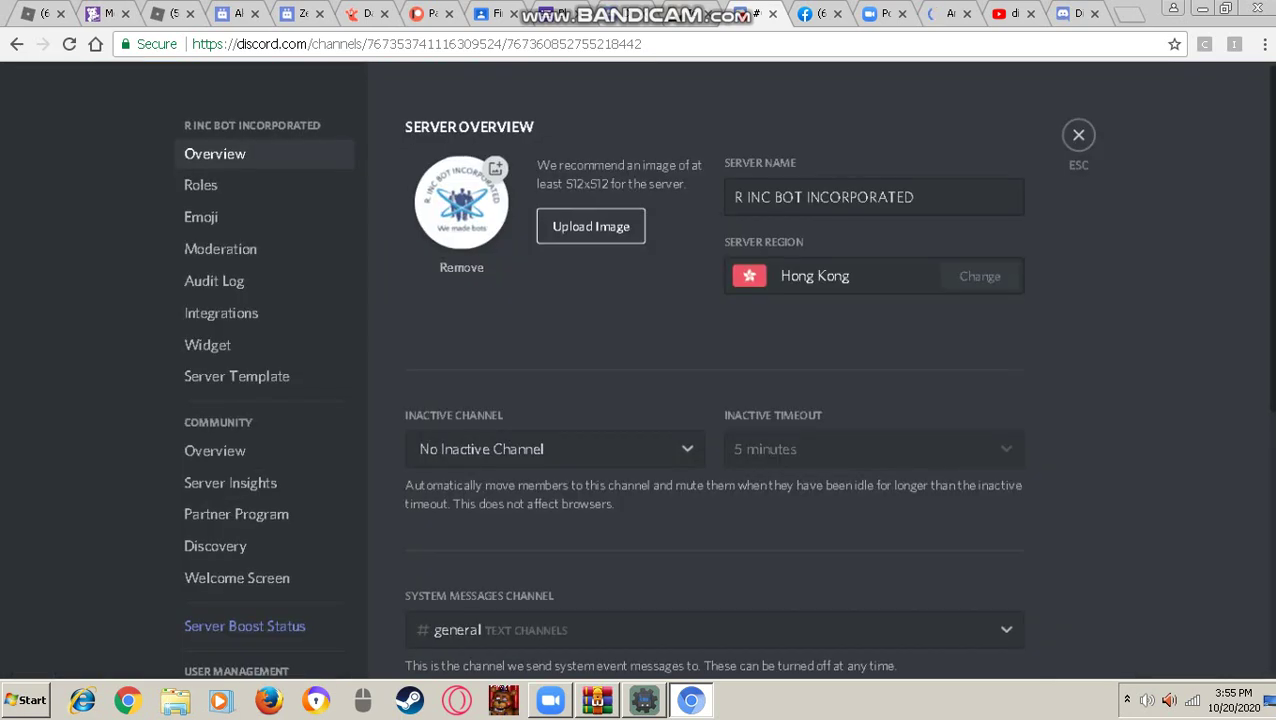
left_click(200, 185)
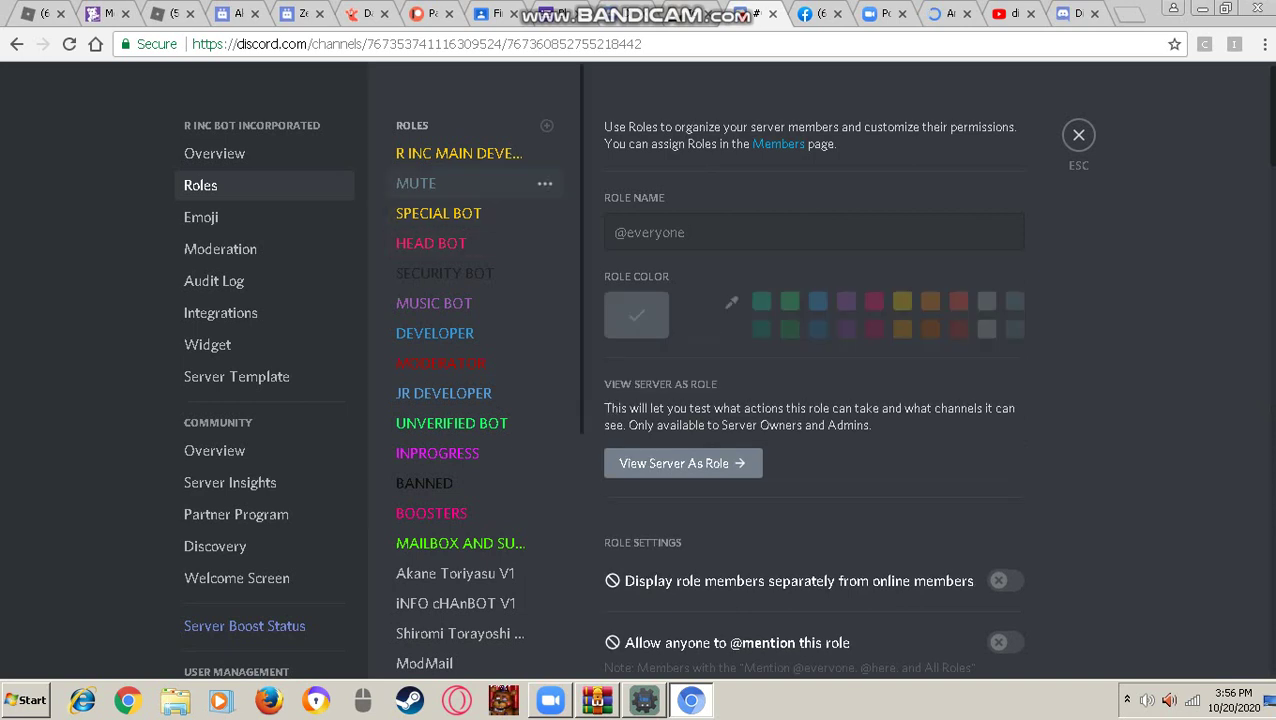
left_click(458, 153)
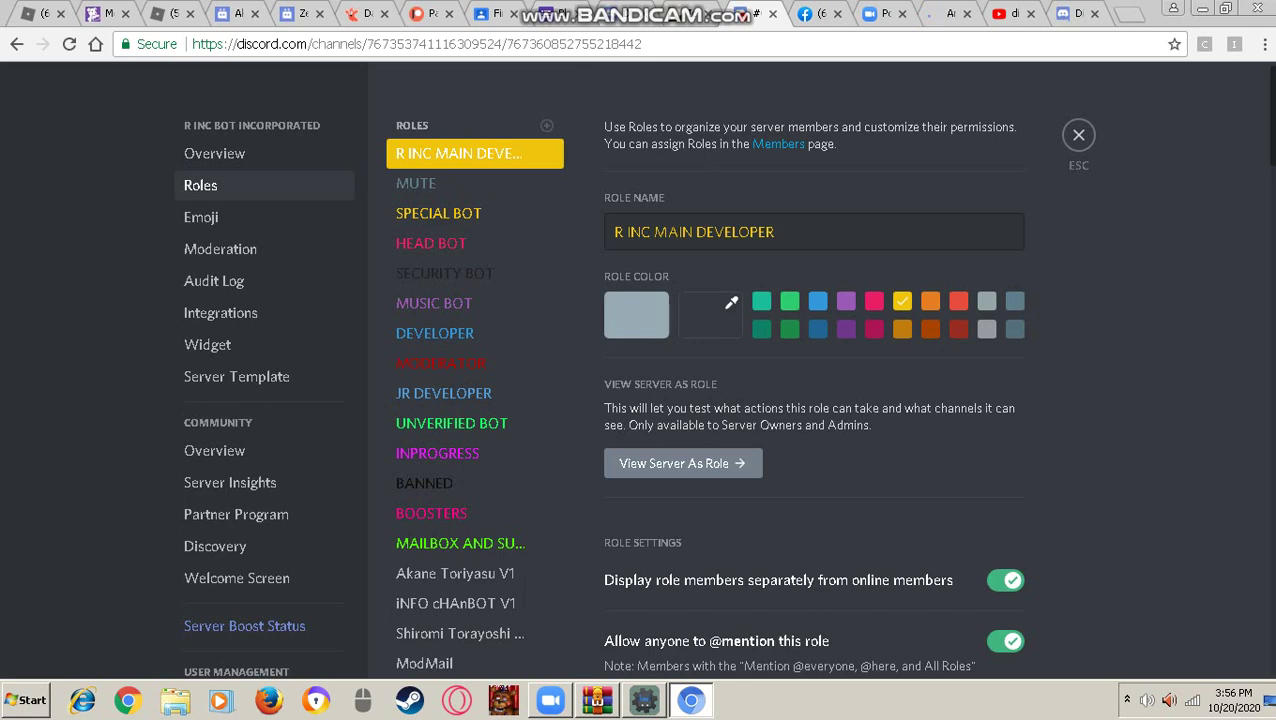
scroll(812, 383, "down", 5)
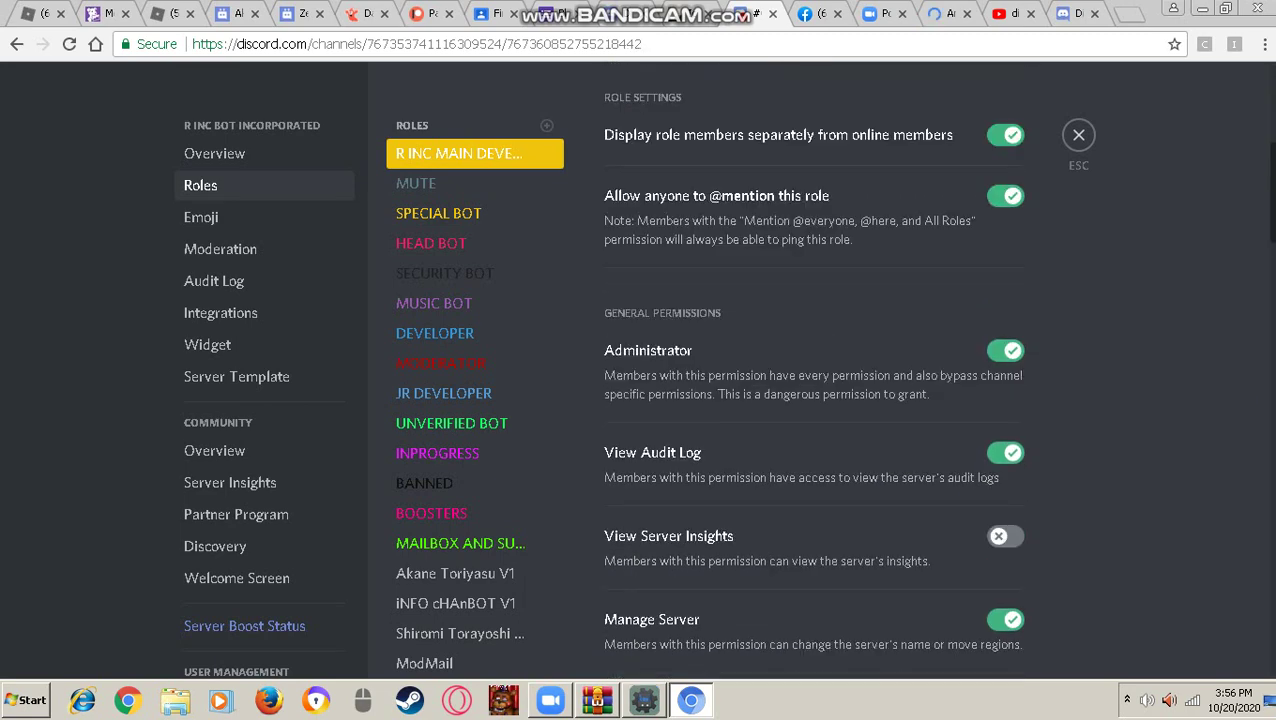
left_click(1005, 536)
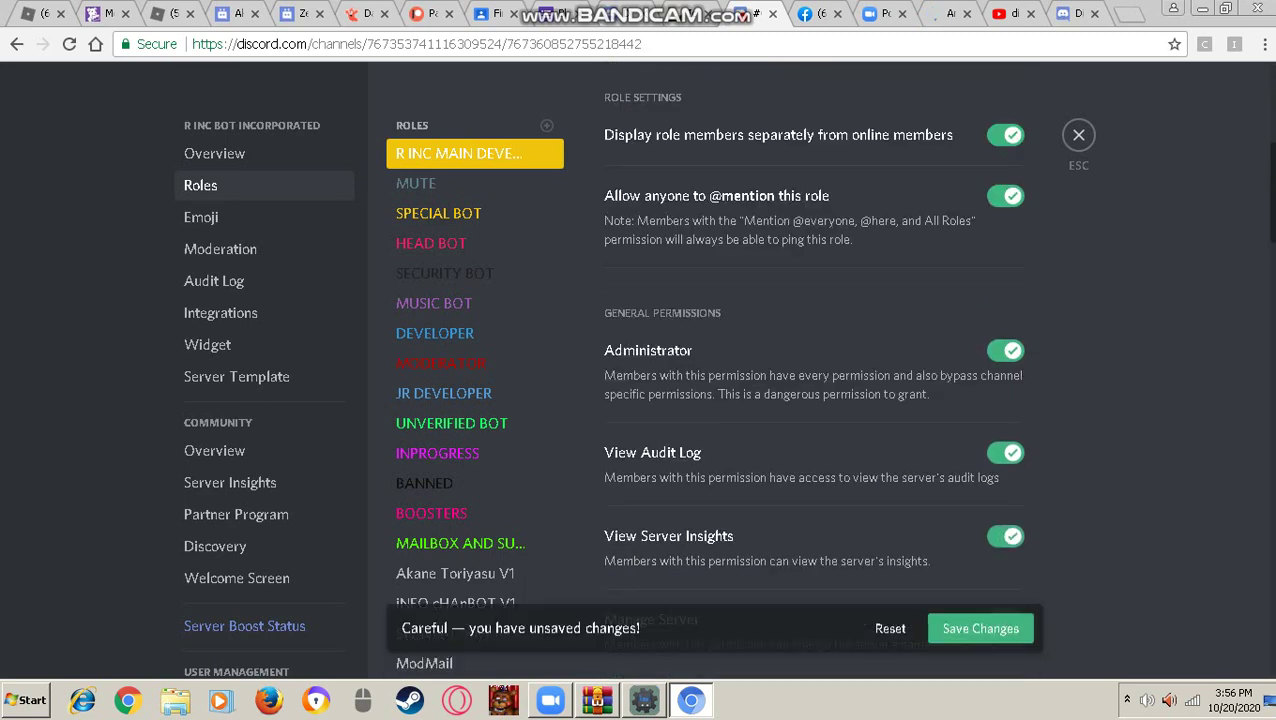
left_click(980, 636)
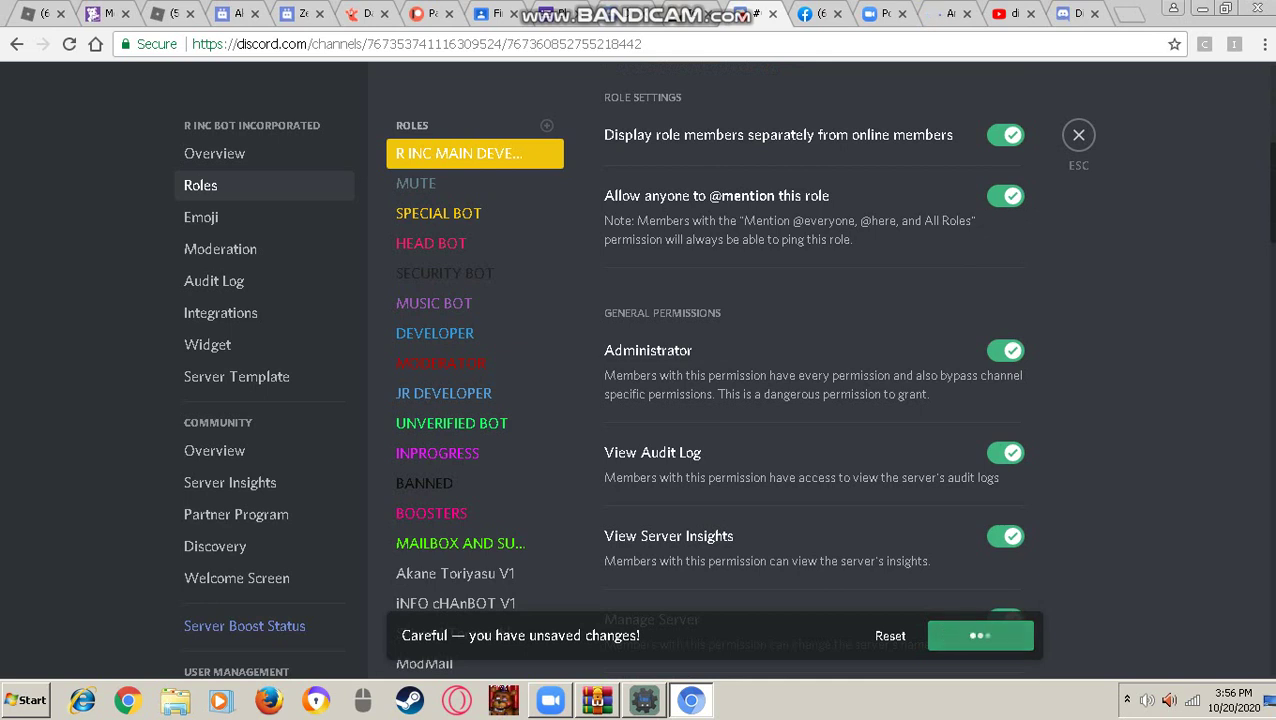
scroll(813, 380, "down", 3)
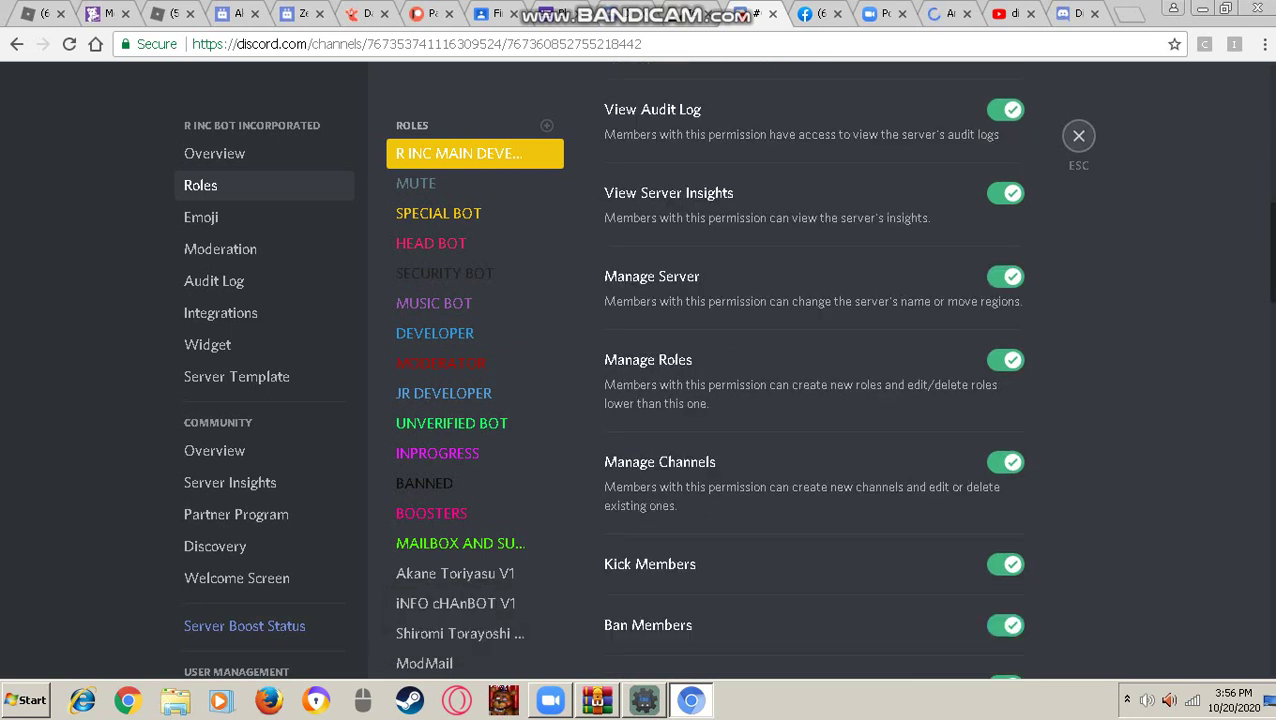
left_click(1079, 135)
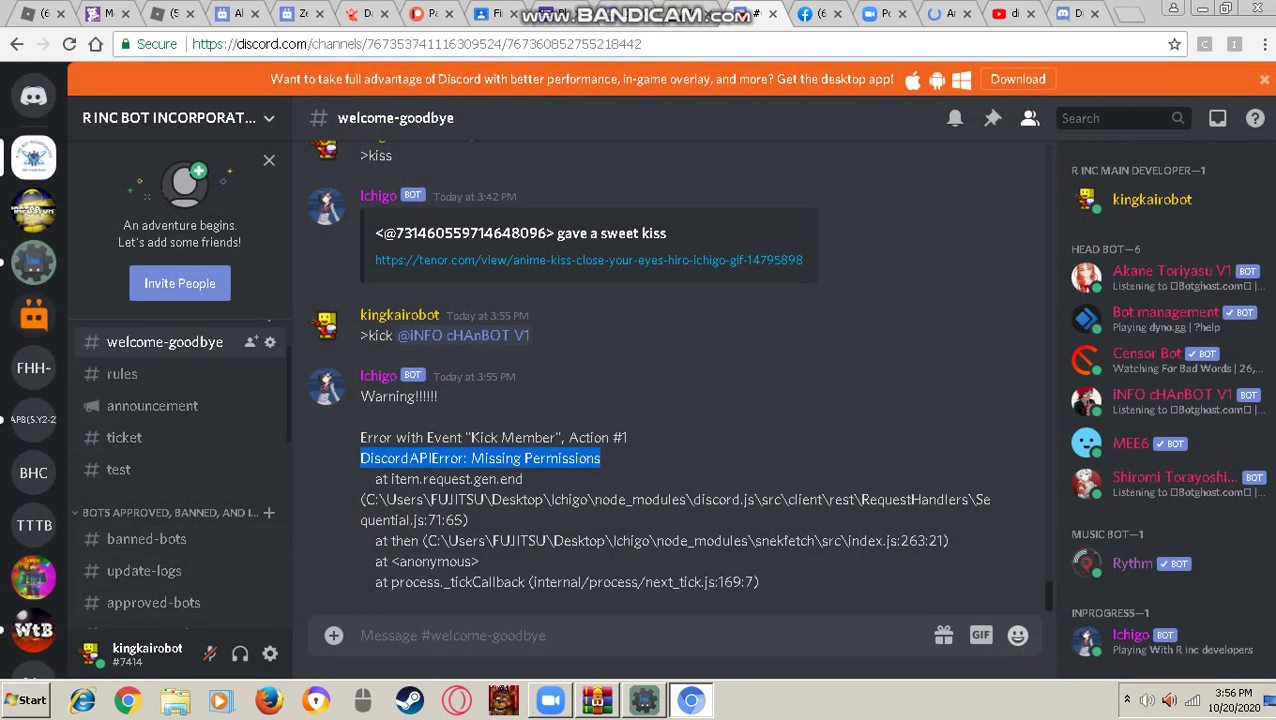
scroll(180, 400, "down", 3)
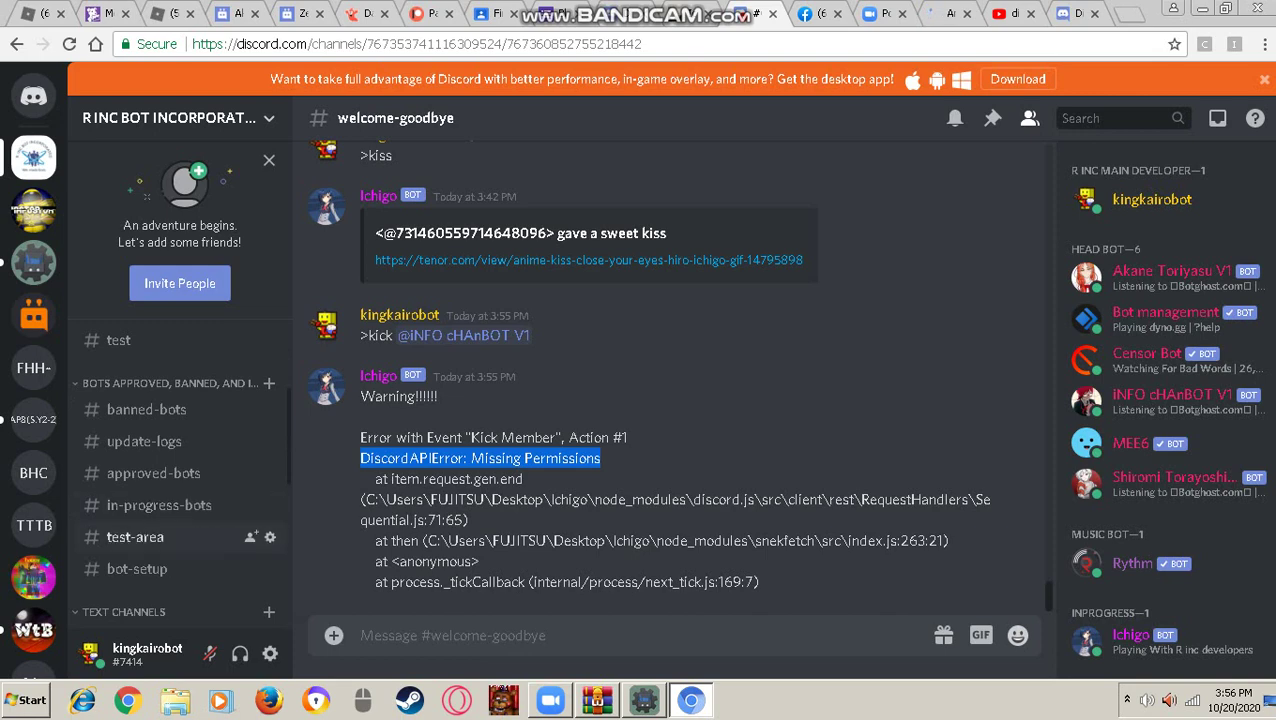
left_click(135, 537)
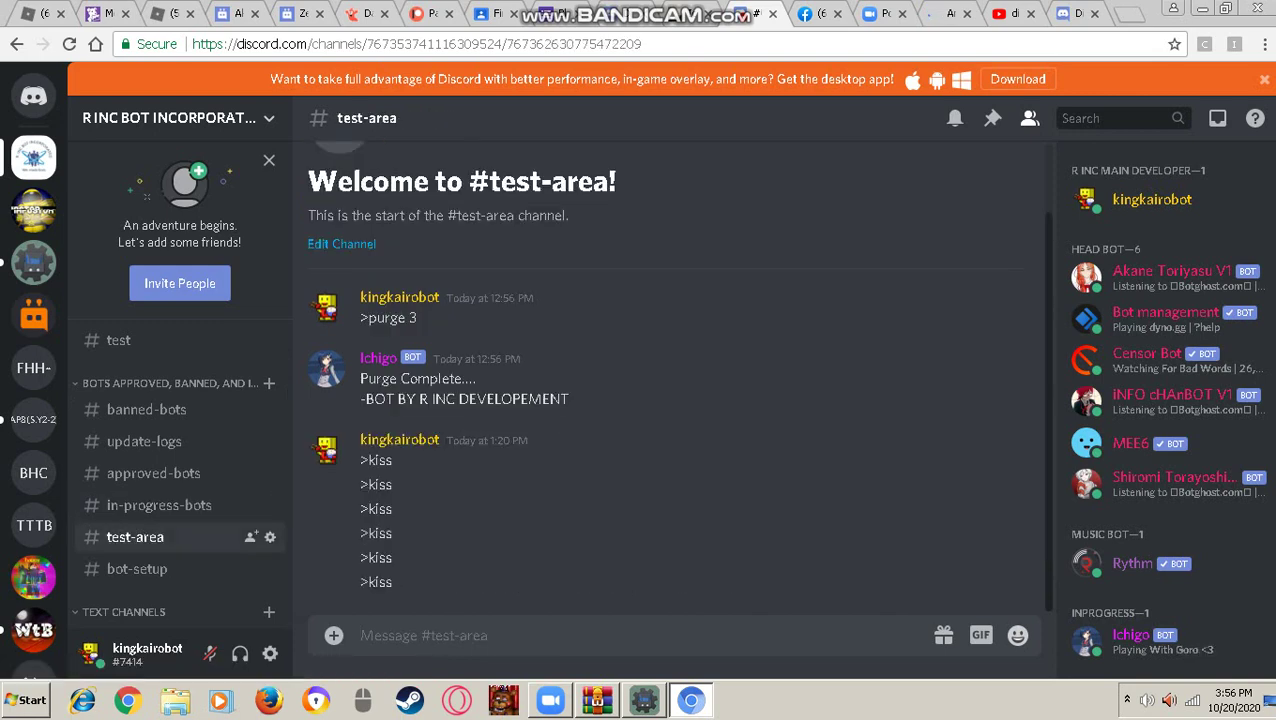
type(">kick ")
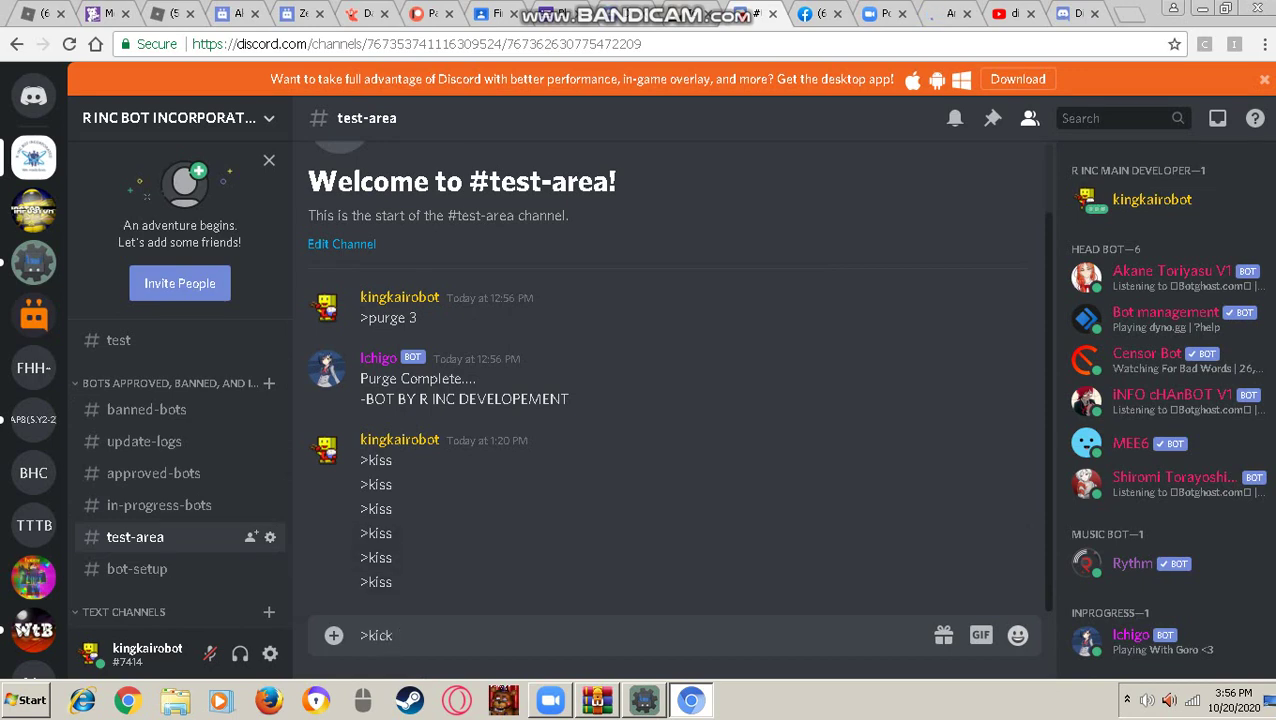
type("@s")
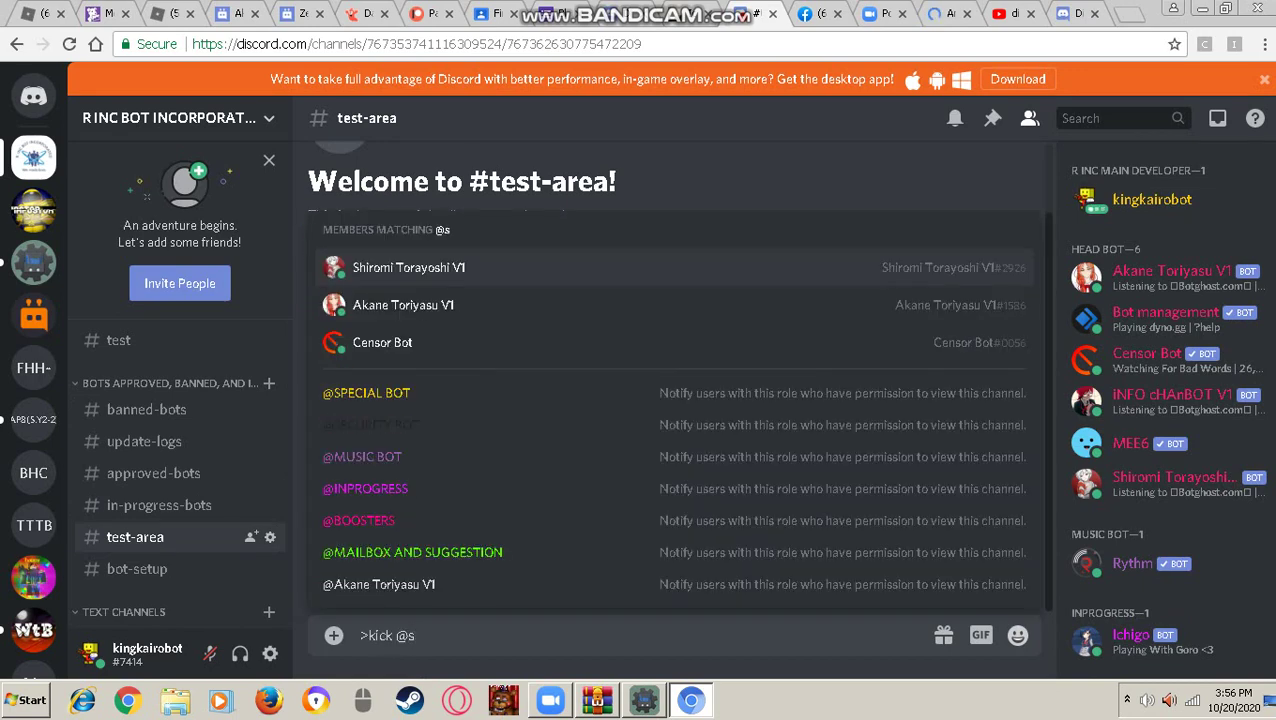
key("BackSpace")
type("s")
key("BackSpace")
type("info")
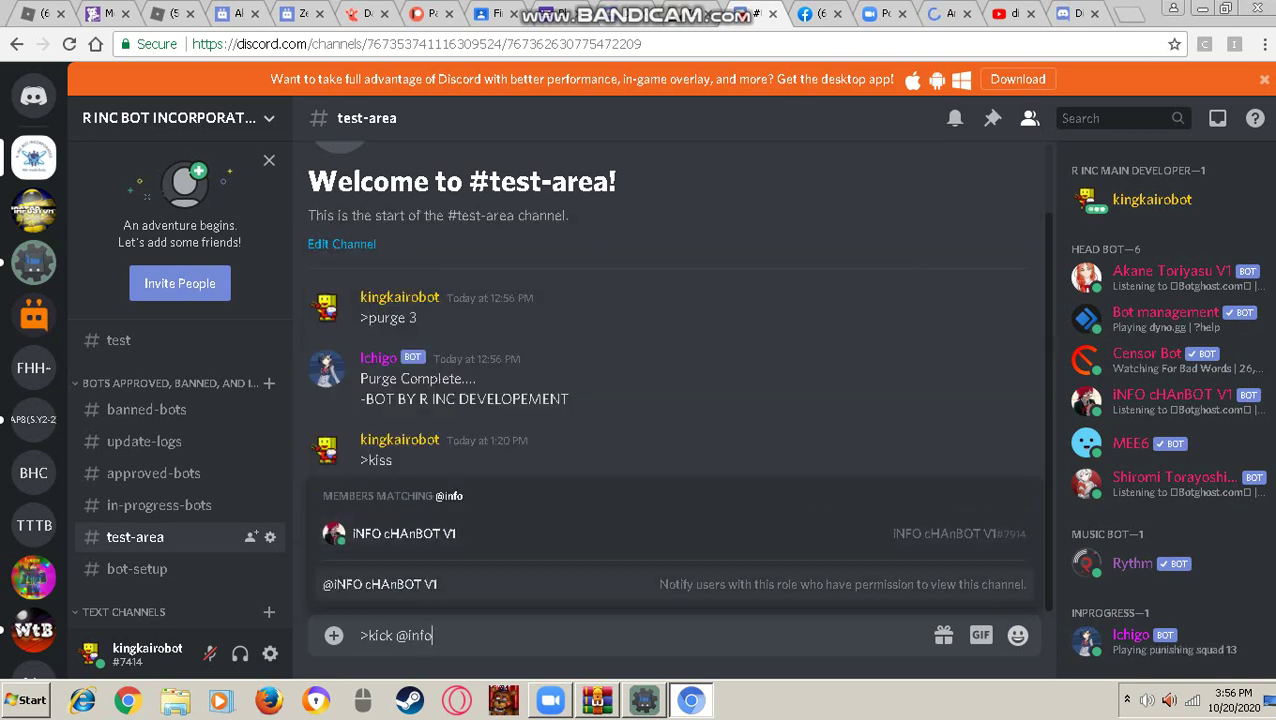
key("Return")
key("Return")
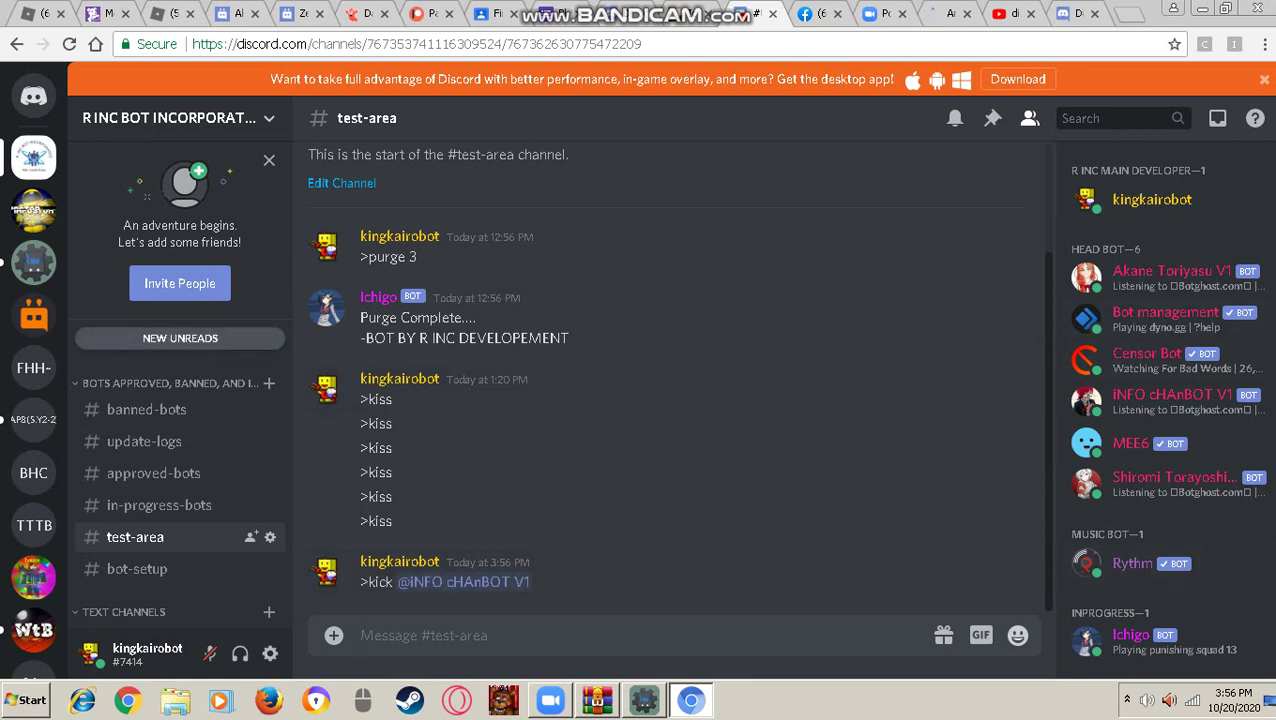
Check iNFO cHAnBOT V1's profile card and assigned roles, and look through the channel list
left_click(180, 338)
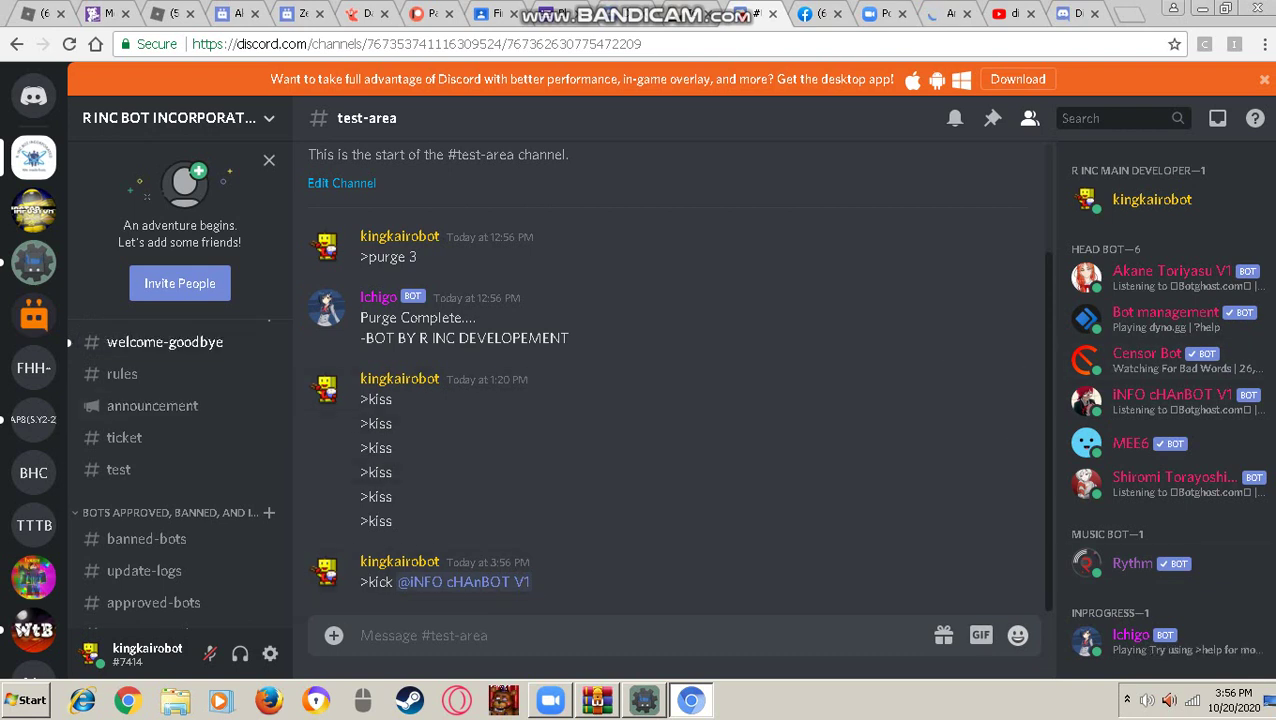
left_click(1170, 400)
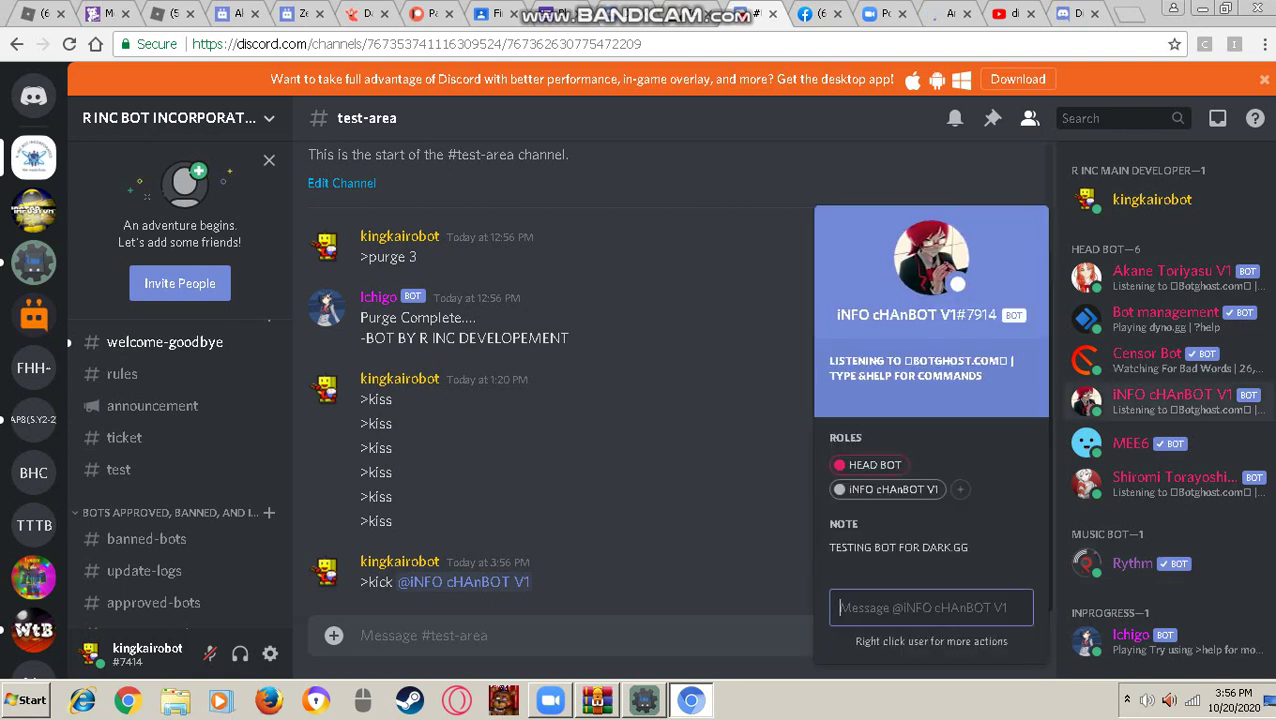
left_click(1170, 400)
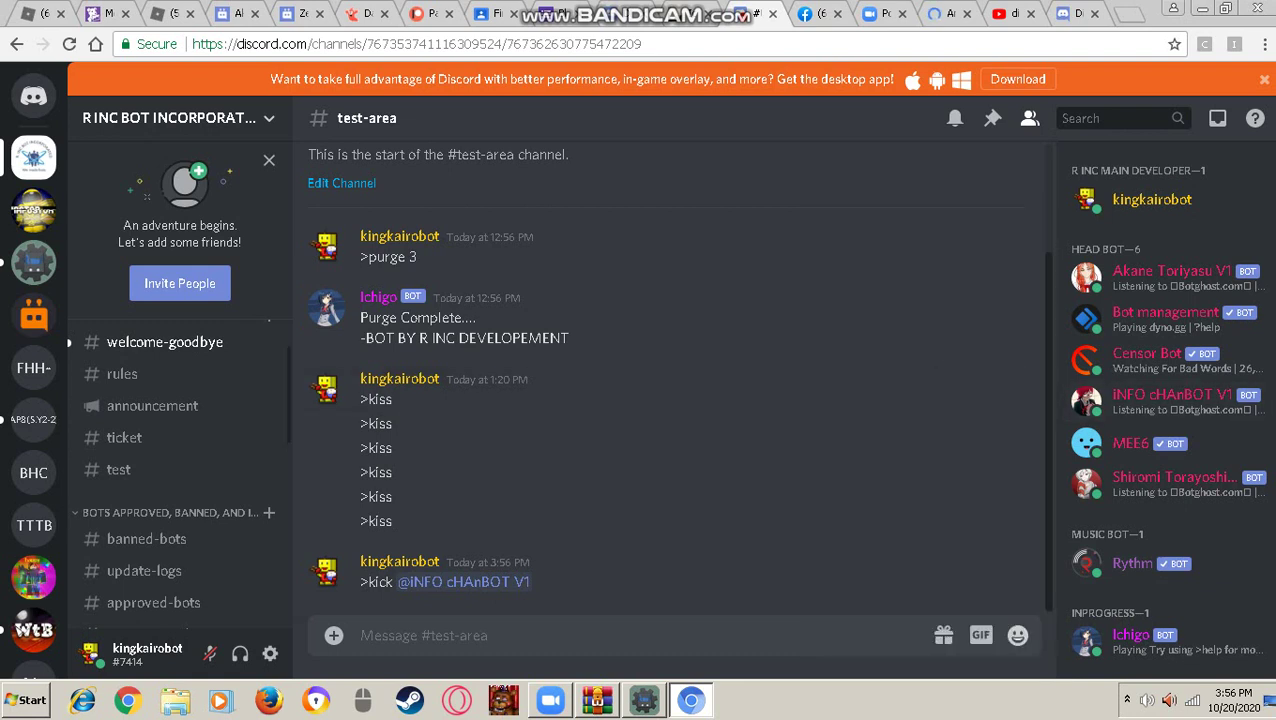
scroll(175, 480, "down", 3)
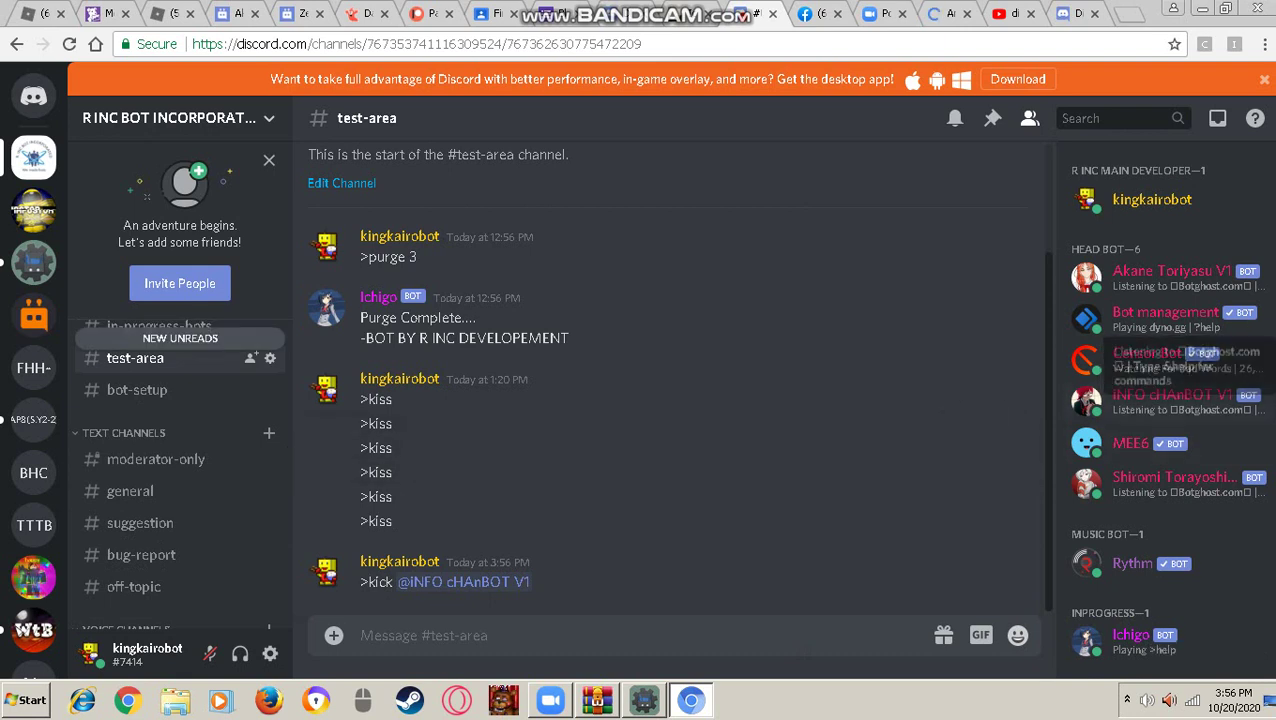
left_click(1170, 405)
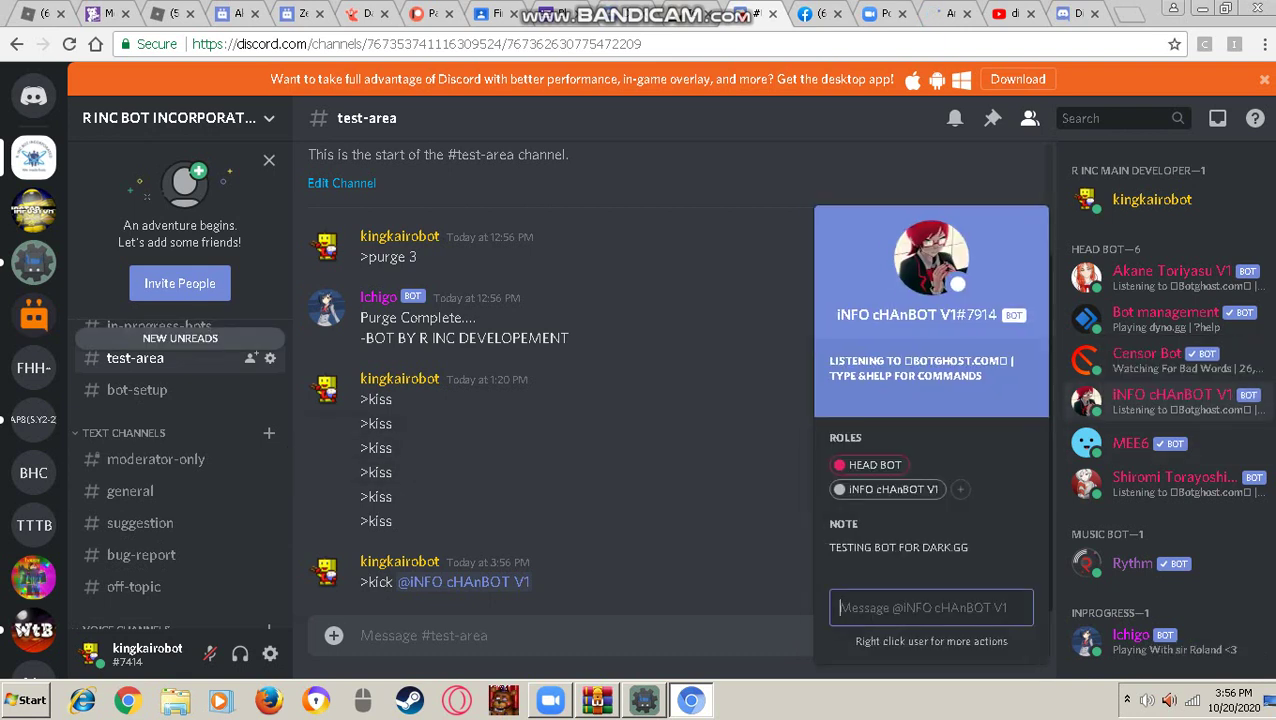
key("Escape")
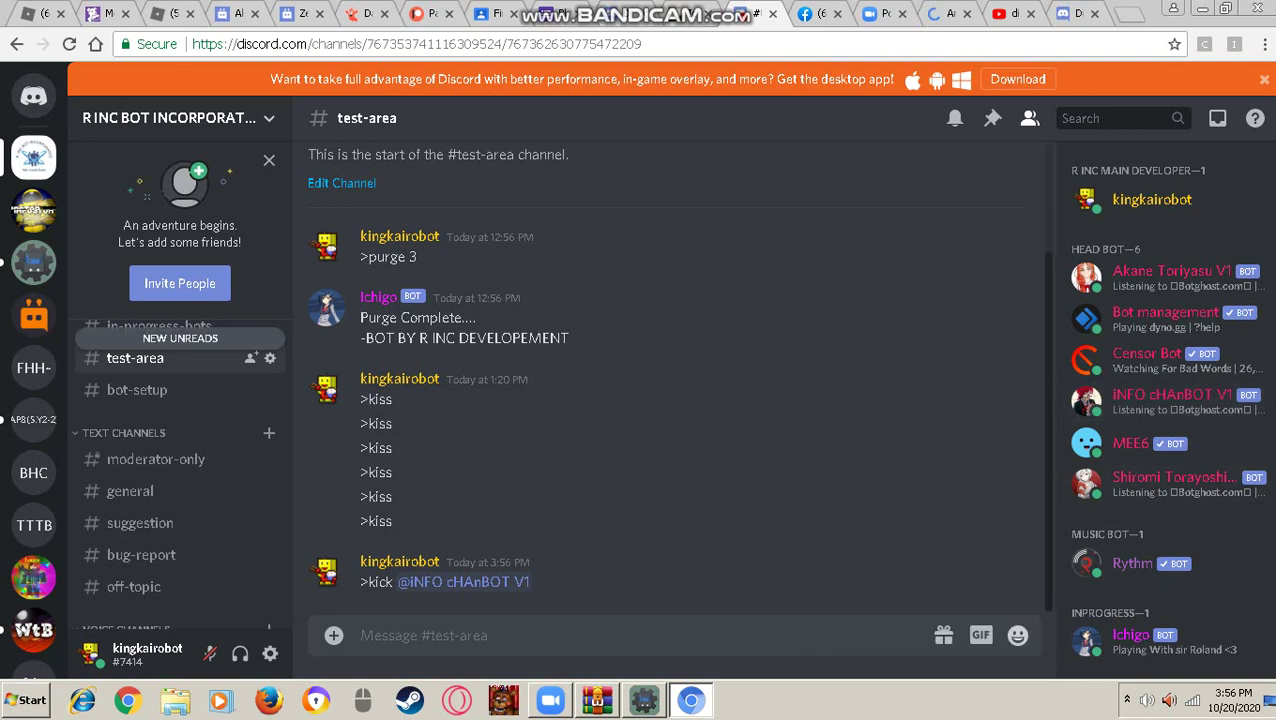
Switch to Discord Bot Maker and compare the actions of the kick command with those of the test command
left_click(1202, 8)
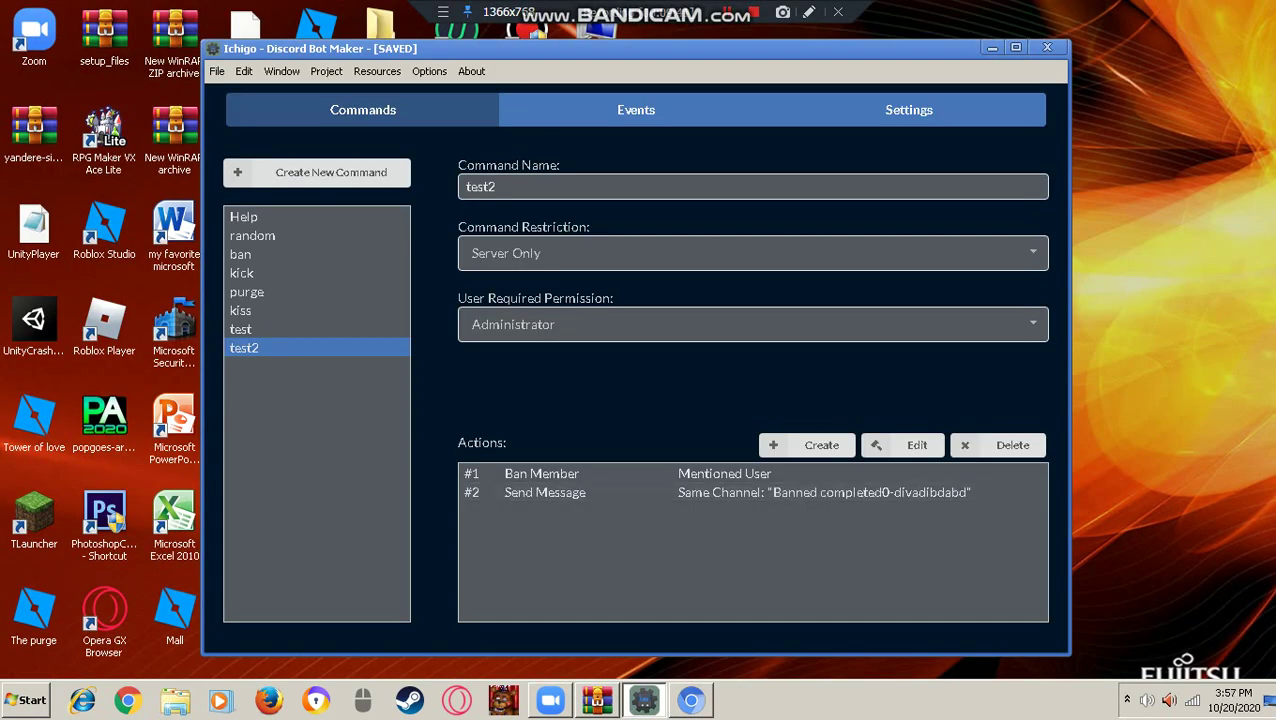
key("Up")
key("Up")
key("Up")
key("Up")
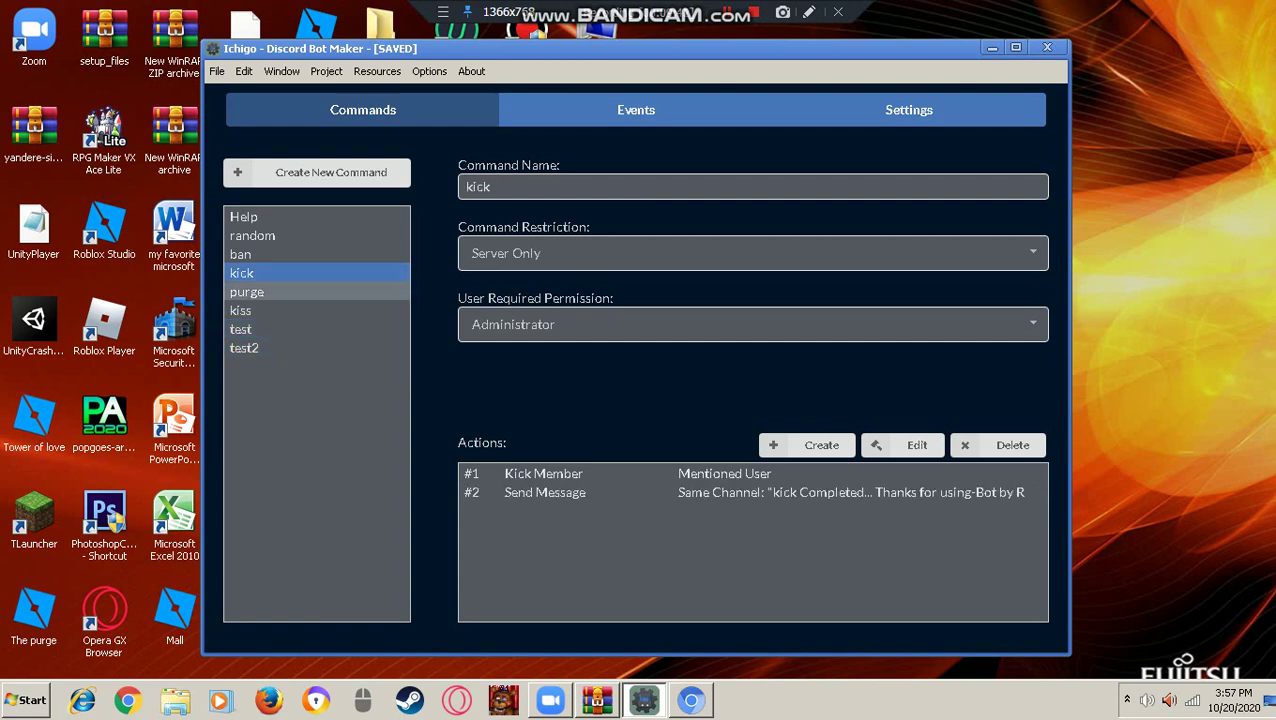
left_click(300, 329)
left_click(300, 273)
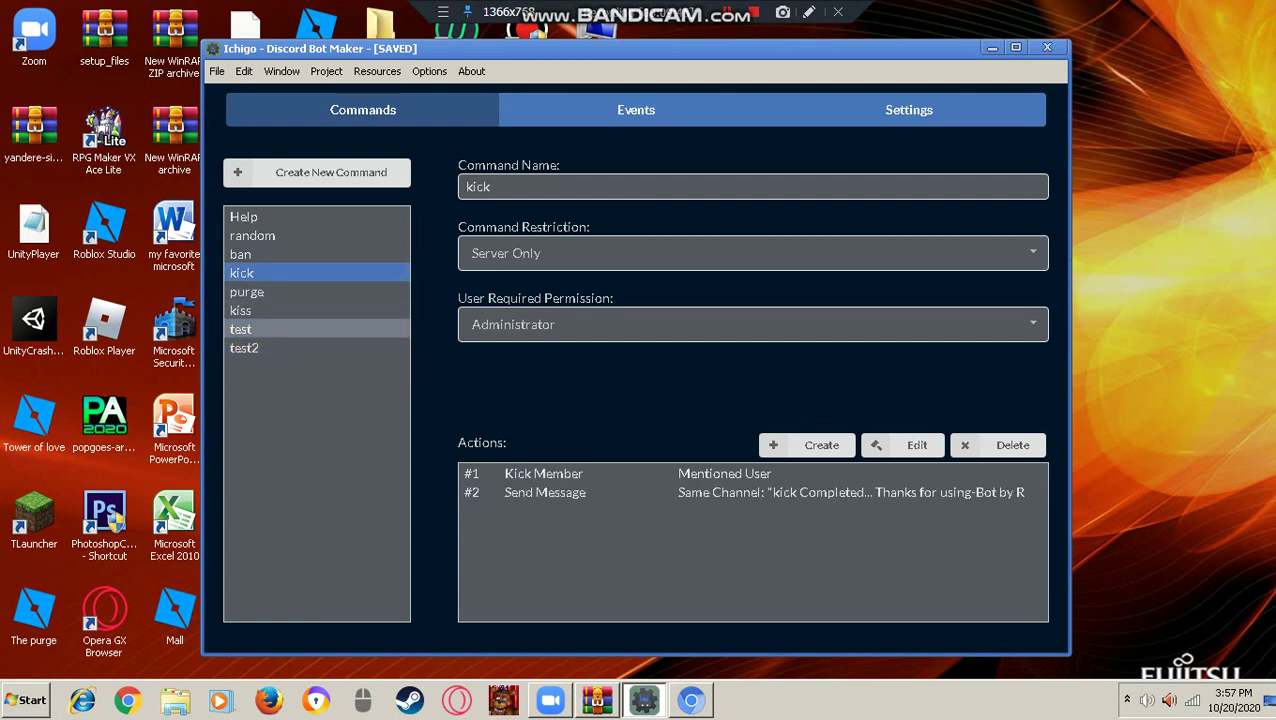
left_click(300, 329)
left_click(300, 273)
left_click(300, 329)
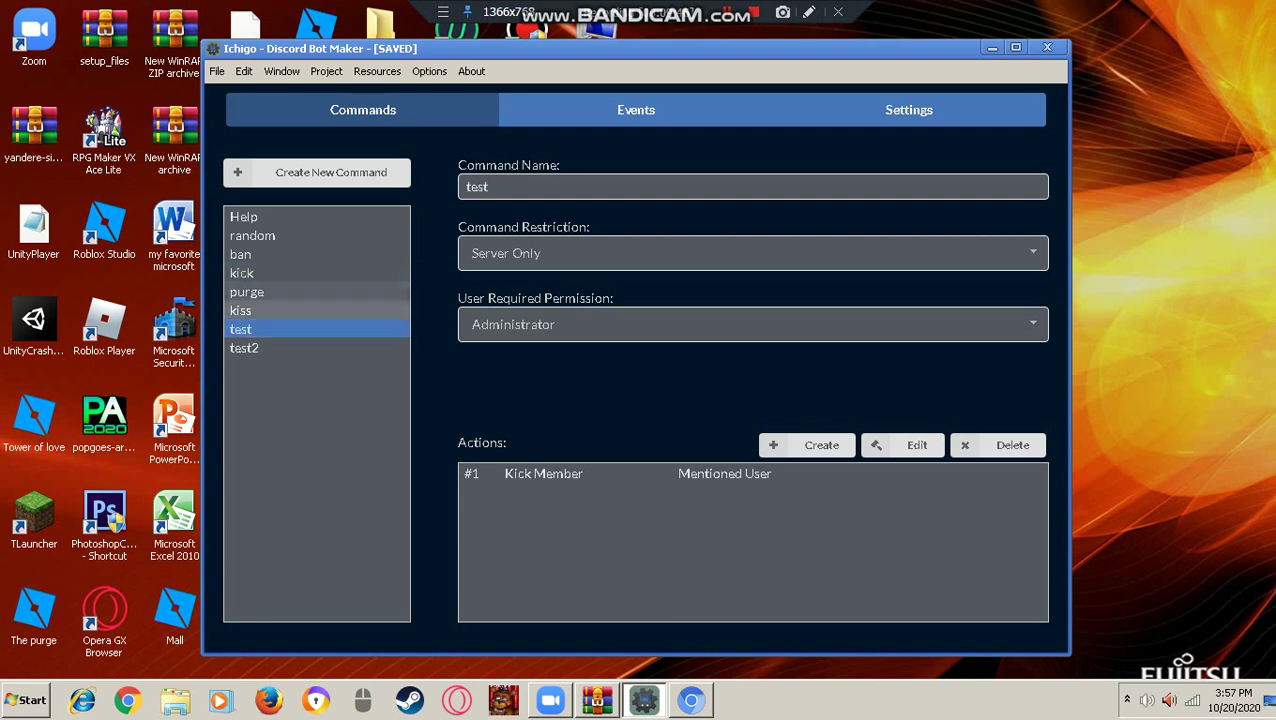
Delete the test and test2 commands from the bot project, confirming each deletion
right_click(345, 327)
left_click(400, 374)
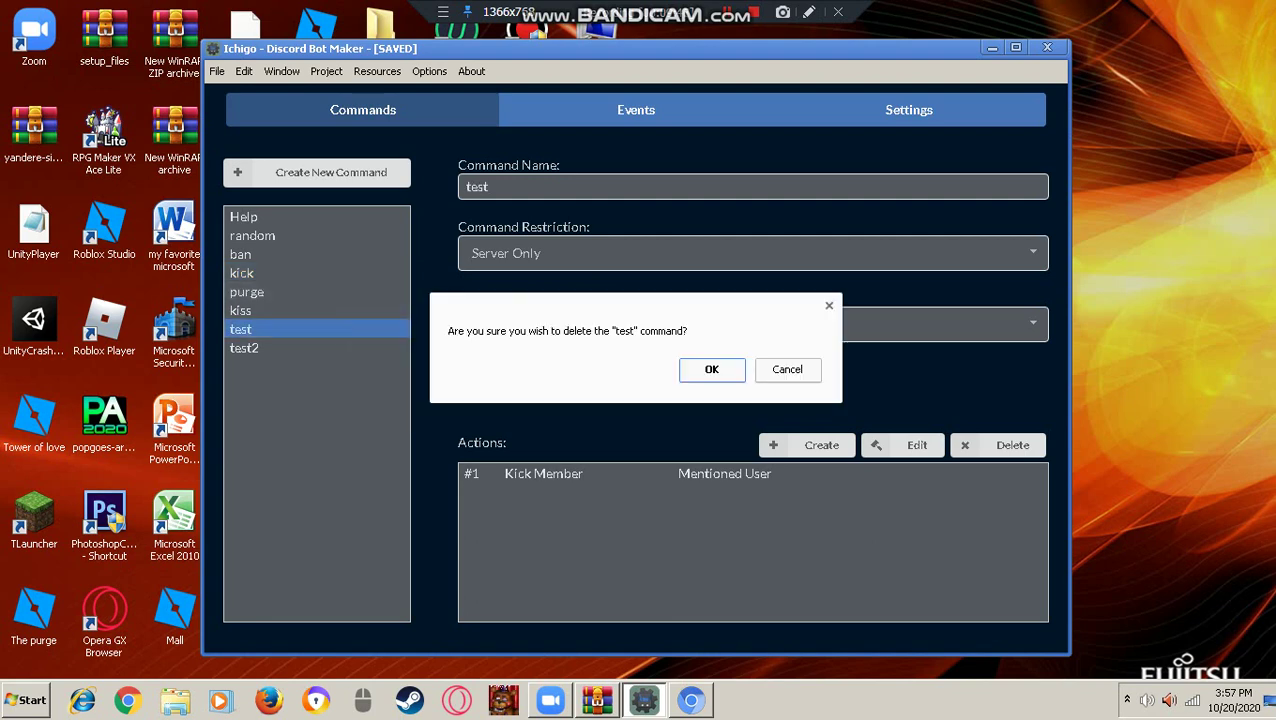
key("Return")
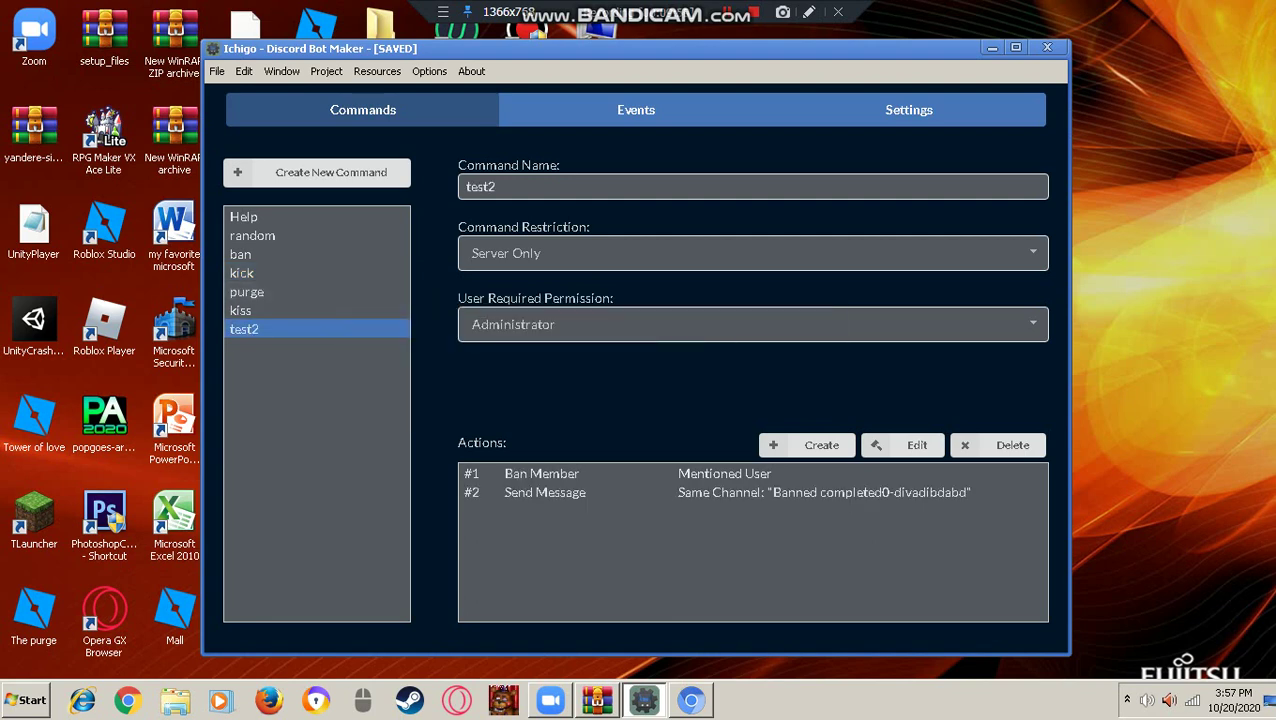
right_click(378, 328)
left_click(410, 378)
key("Return")
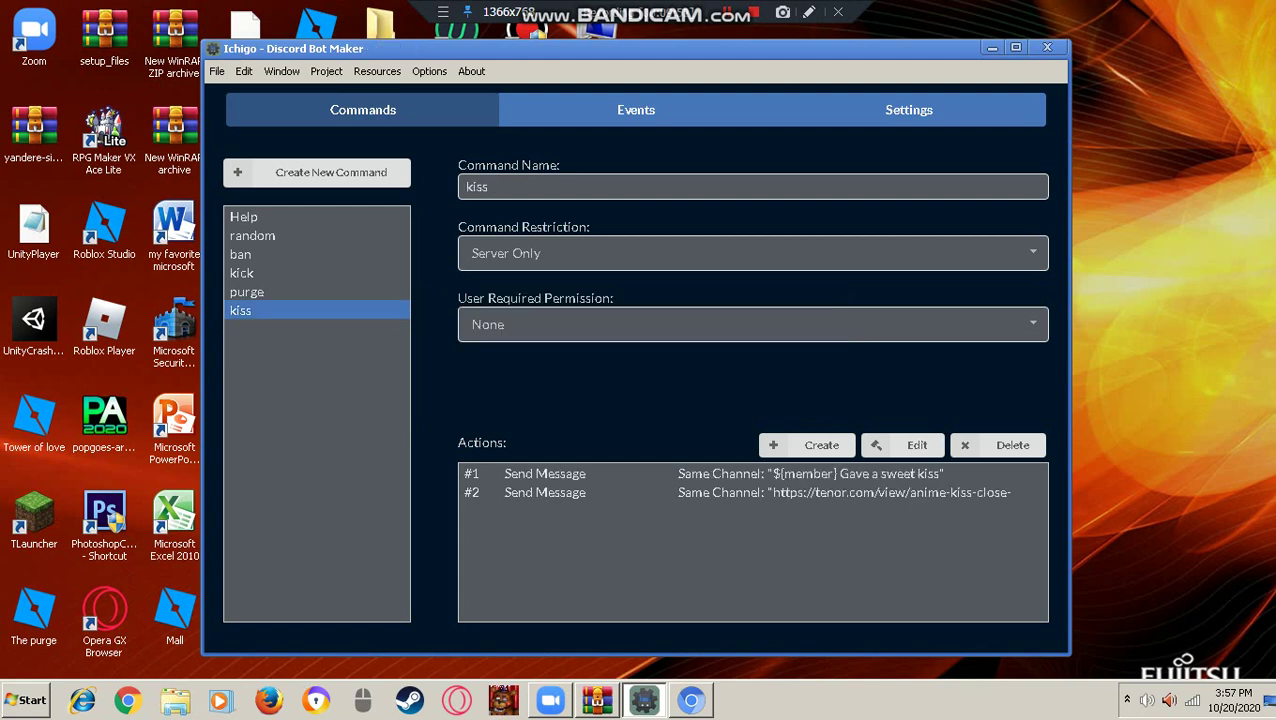